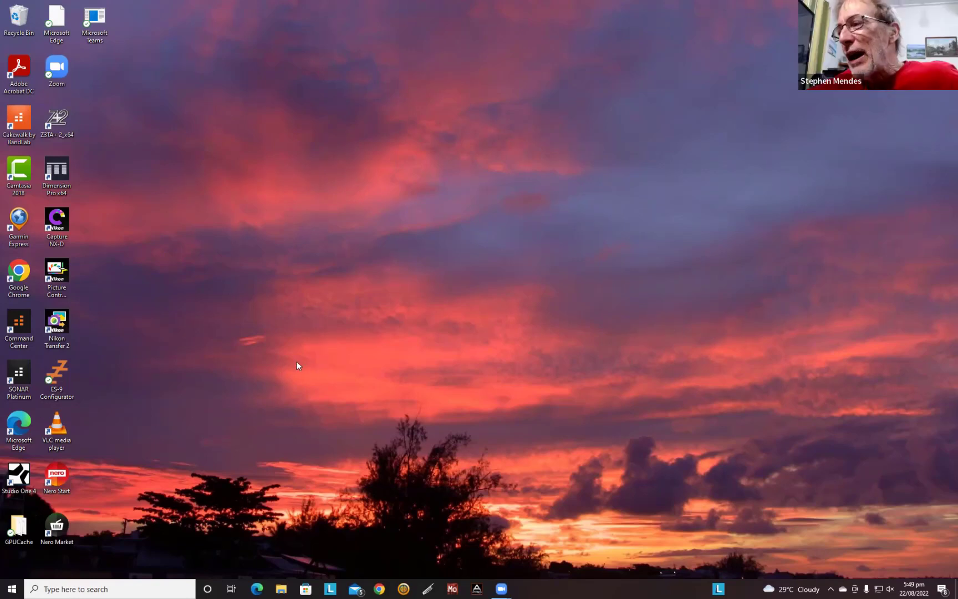
Launch Paint Shop Pro 6 and dismiss its registry warning and the Tip of the Day.
{"action": "left_click", "coordinate": [10, 588]}
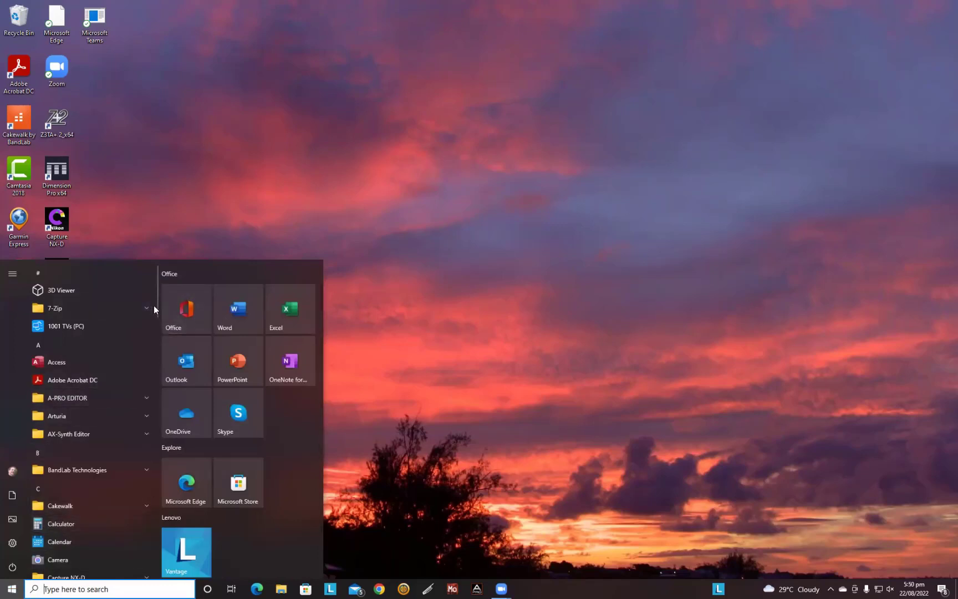
{"action": "scroll", "coordinate": [149, 333], "scroll_direction": "down", "scroll_amount": 3}
{"action": "scroll", "coordinate": [144, 358], "scroll_direction": "down", "scroll_amount": 4}
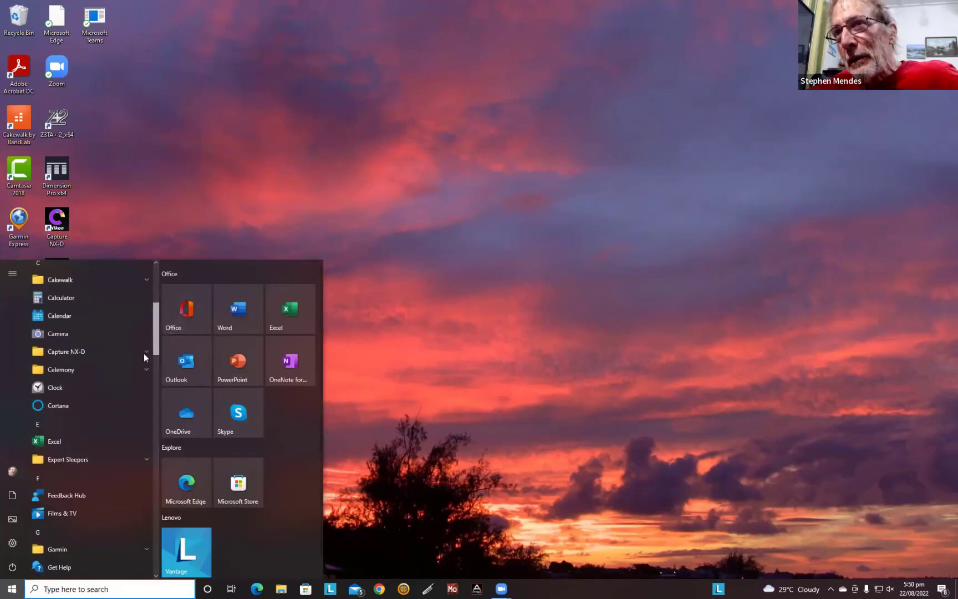
{"action": "scroll", "coordinate": [133, 405], "scroll_direction": "down", "scroll_amount": 8}
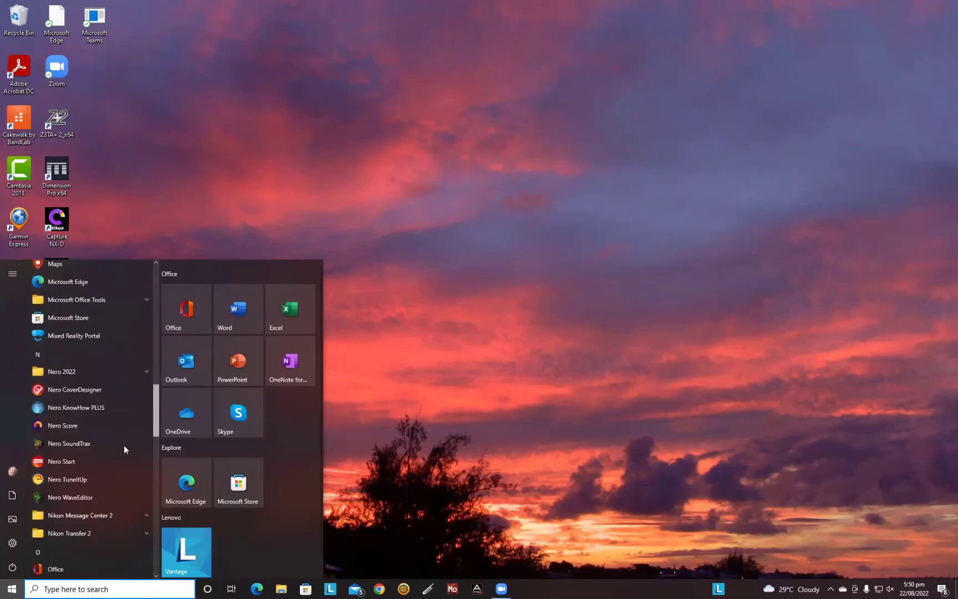
{"action": "scroll", "coordinate": [123, 462], "scroll_direction": "down", "scroll_amount": 1}
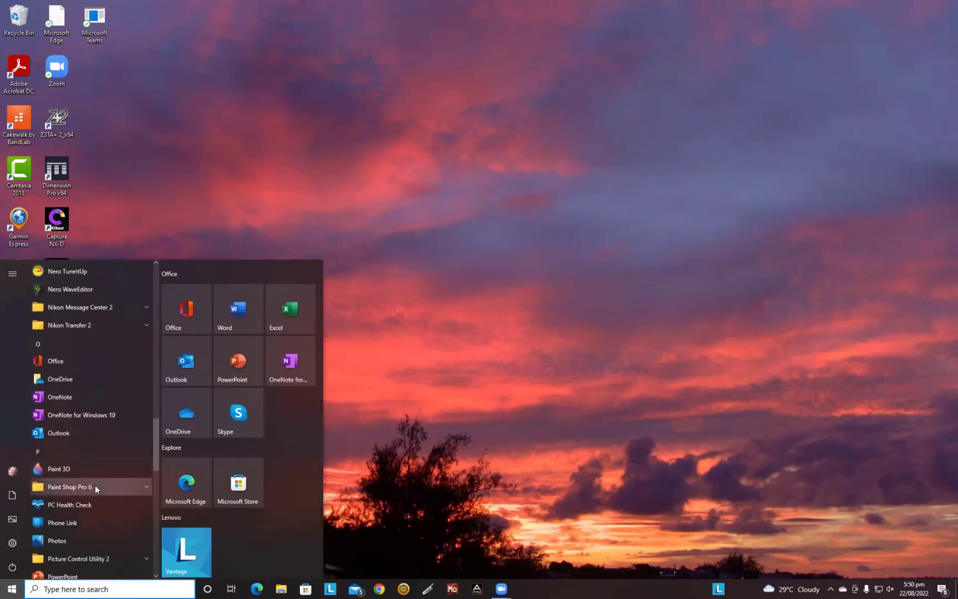
{"action": "left_click", "coordinate": [146, 486]}
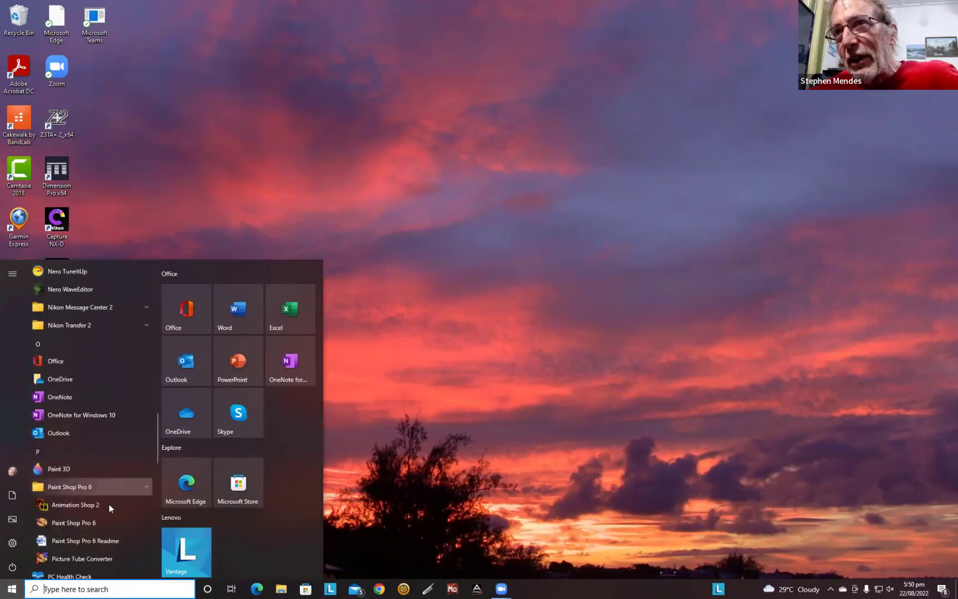
{"action": "left_click", "coordinate": [85, 525]}
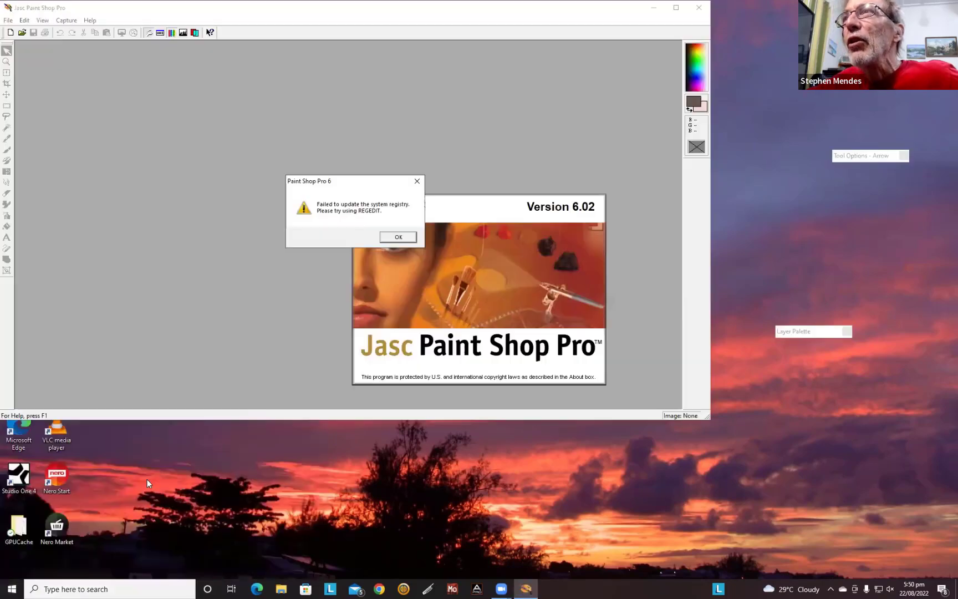
{"action": "left_click", "coordinate": [398, 238]}
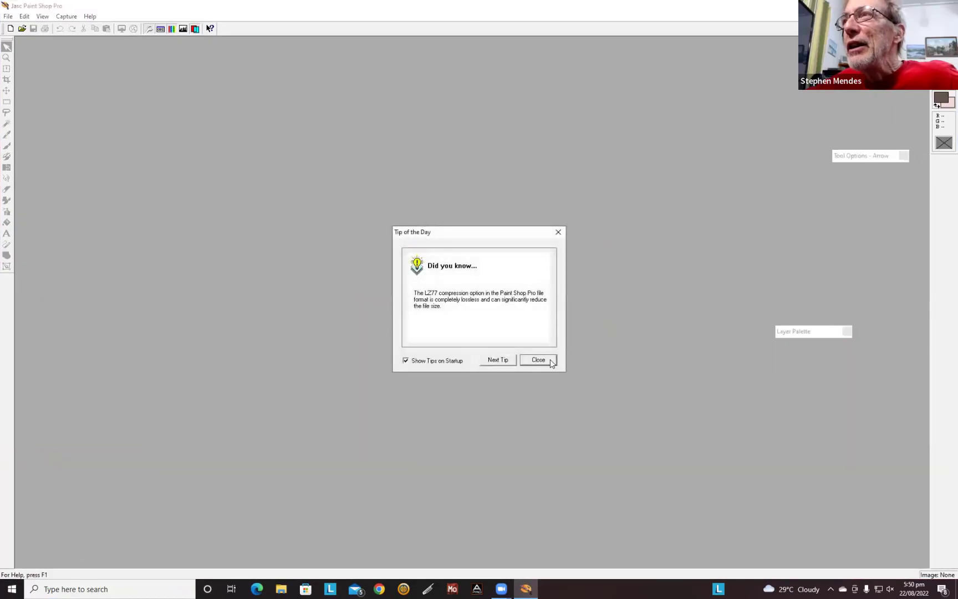
{"action": "left_click", "coordinate": [539, 360]}
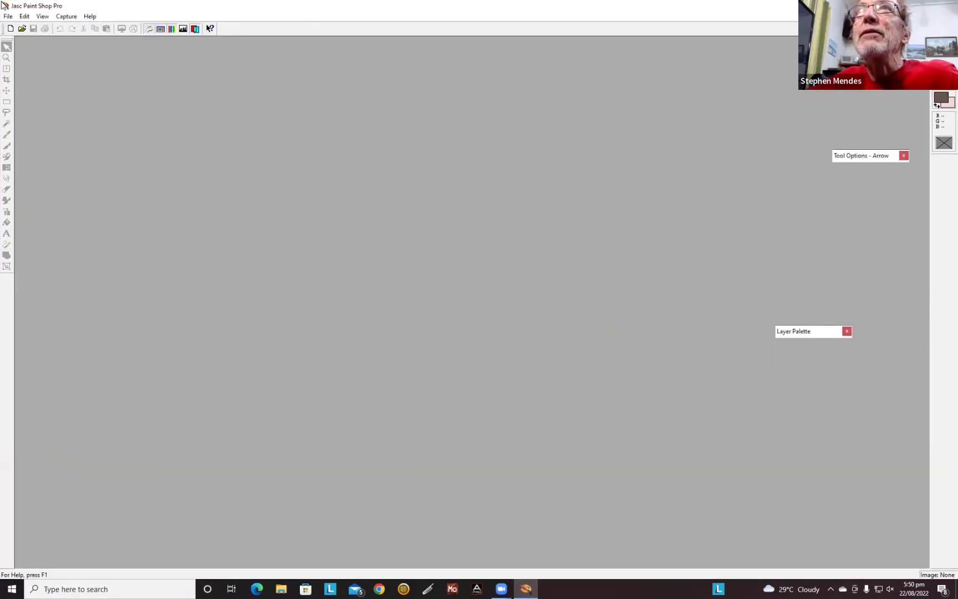
Open the image DSC00051b.JPG from the photocourse folder and move its window towards the middle of the workspace.
{"action": "left_click", "coordinate": [9, 17]}
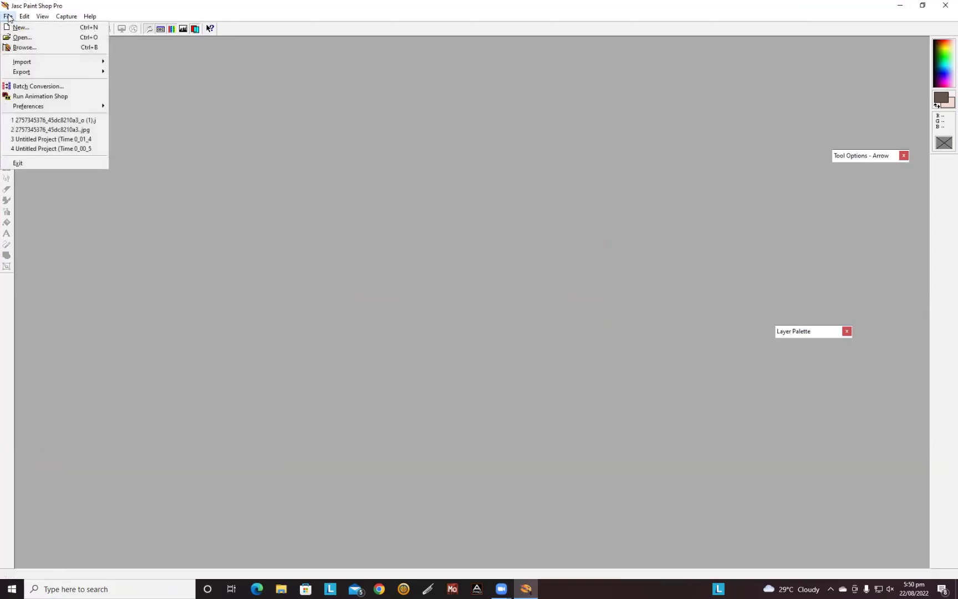
{"action": "left_click", "coordinate": [21, 37]}
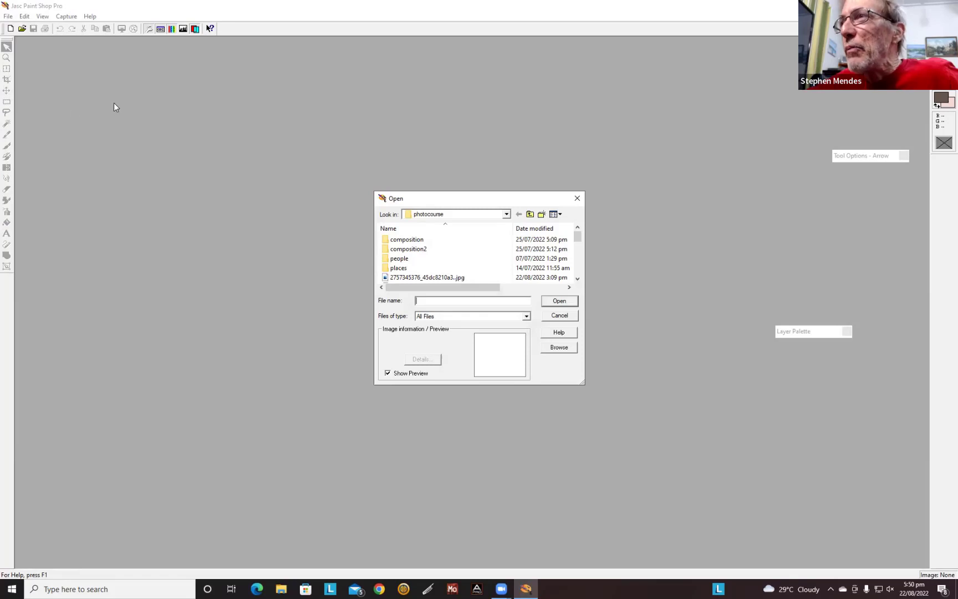
{"action": "scroll", "coordinate": [472, 258], "scroll_direction": "down", "scroll_amount": 3}
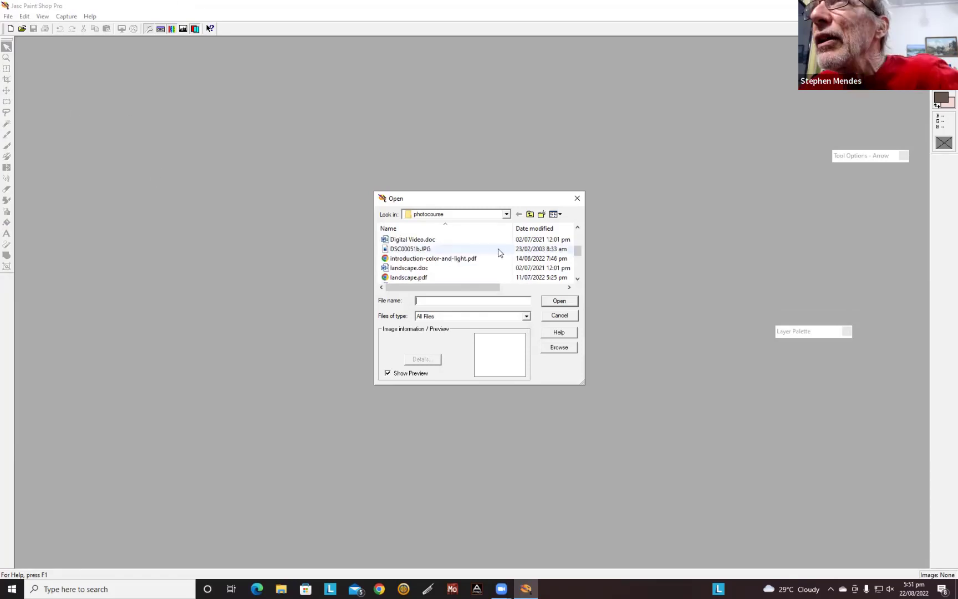
{"action": "left_click", "coordinate": [433, 248]}
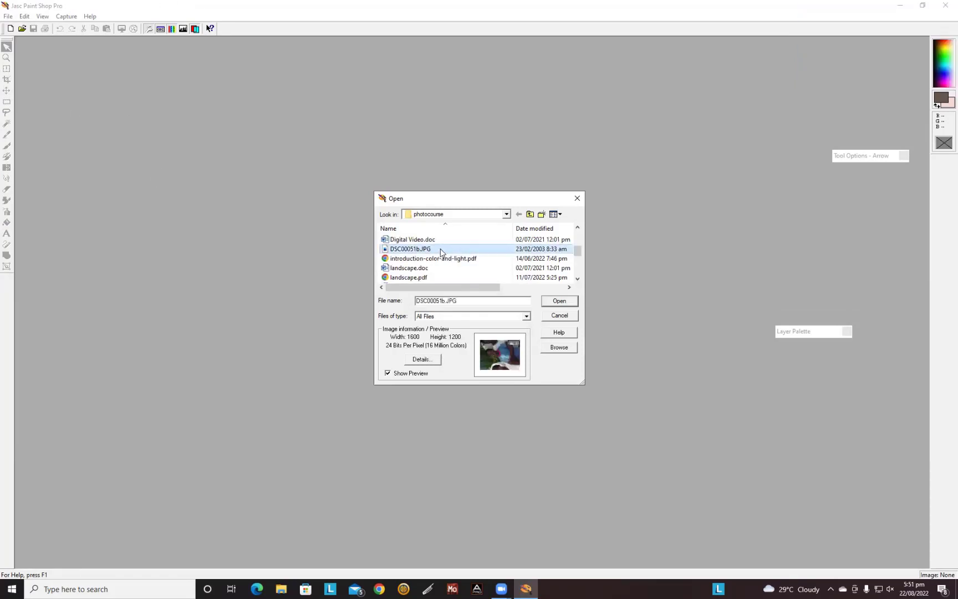
{"action": "left_click", "coordinate": [561, 301]}
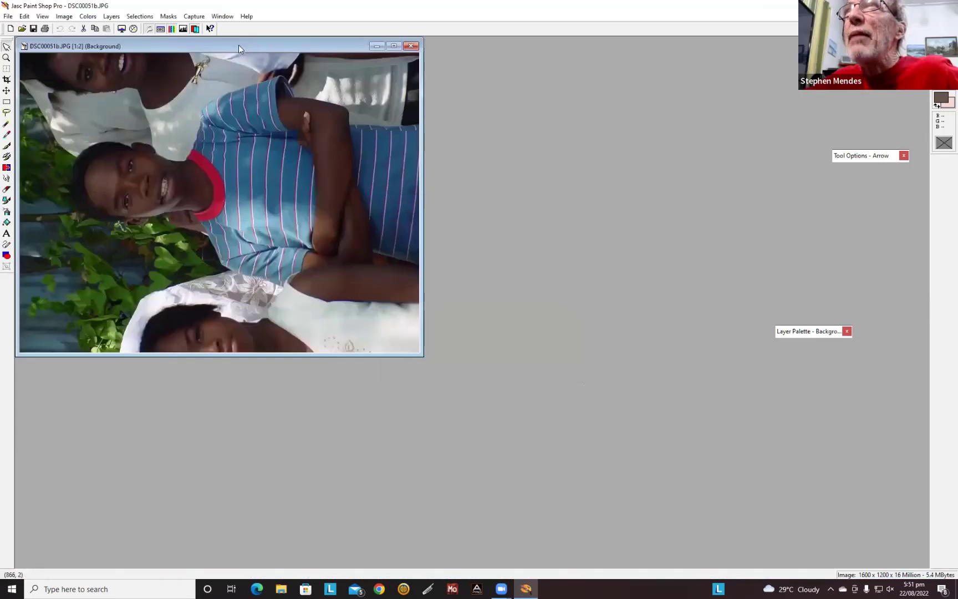
{"action": "left_click_drag", "start_coordinate": [239, 45], "coordinate": [377, 150]}
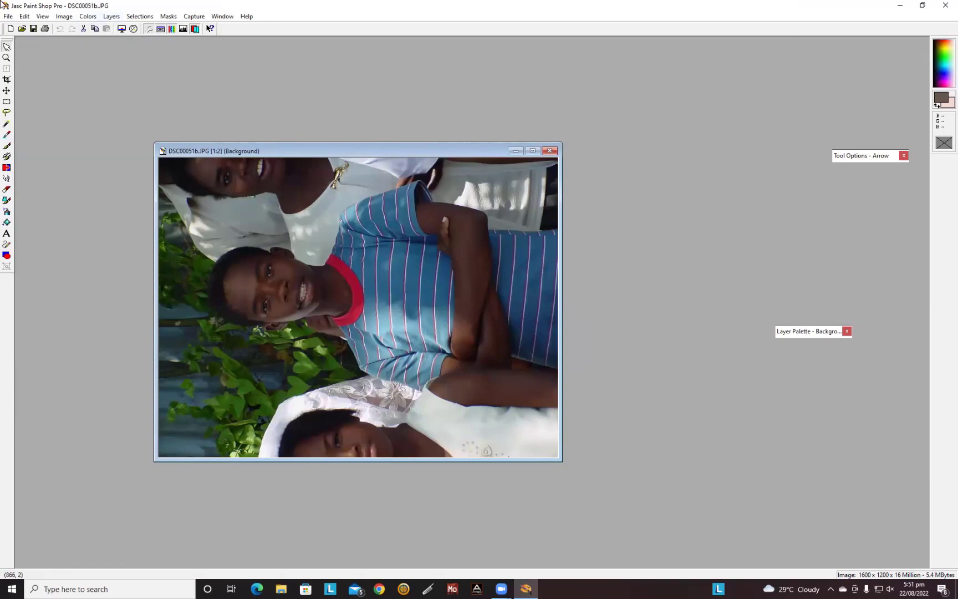
Rotate the sideways photo 90 degrees to the right and activate the rectangular Selection tool.
{"action": "left_click", "coordinate": [59, 18]}
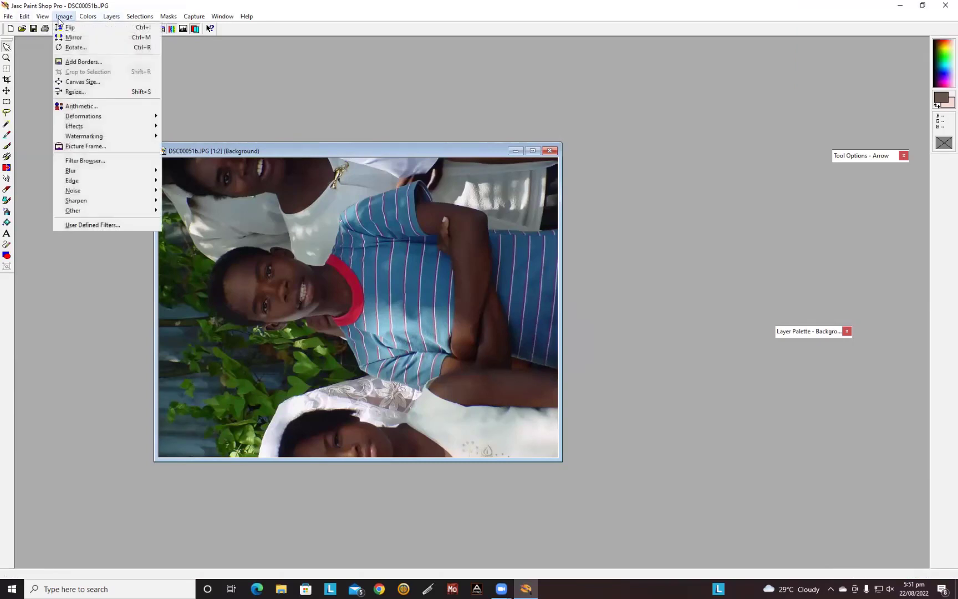
{"action": "left_click", "coordinate": [64, 47]}
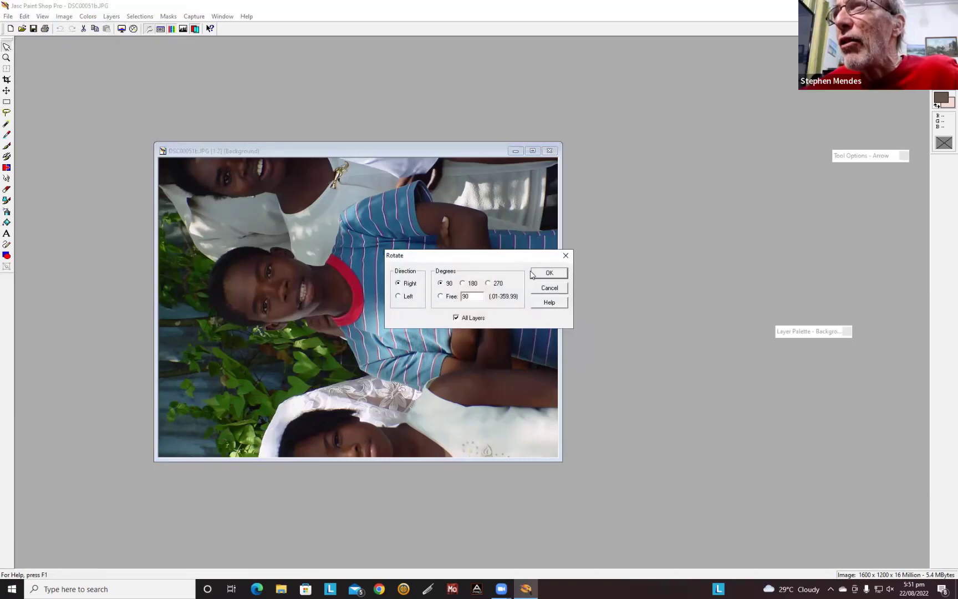
{"action": "left_click", "coordinate": [550, 273]}
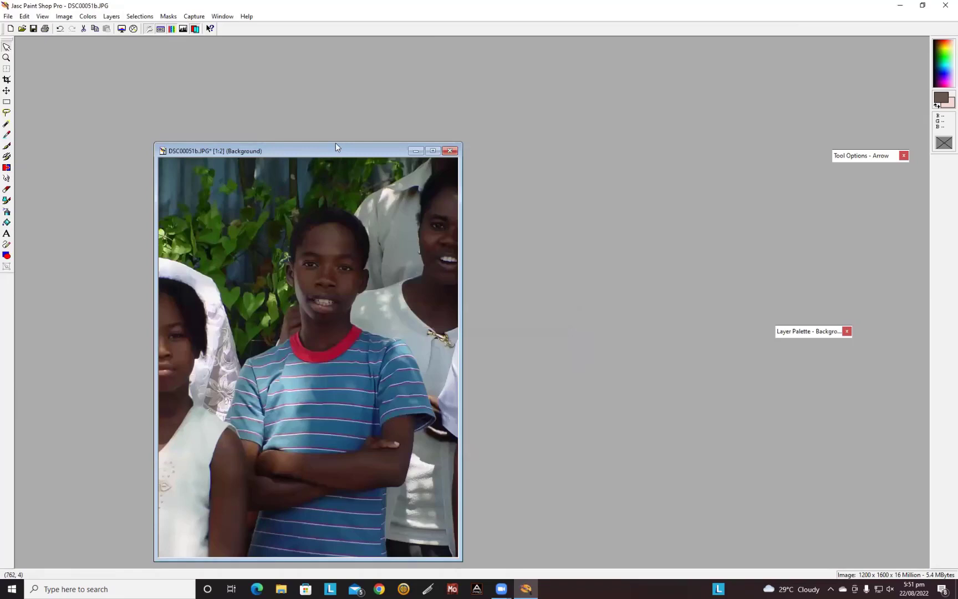
{"action": "left_click_drag", "start_coordinate": [335, 144], "coordinate": [410, 84]}
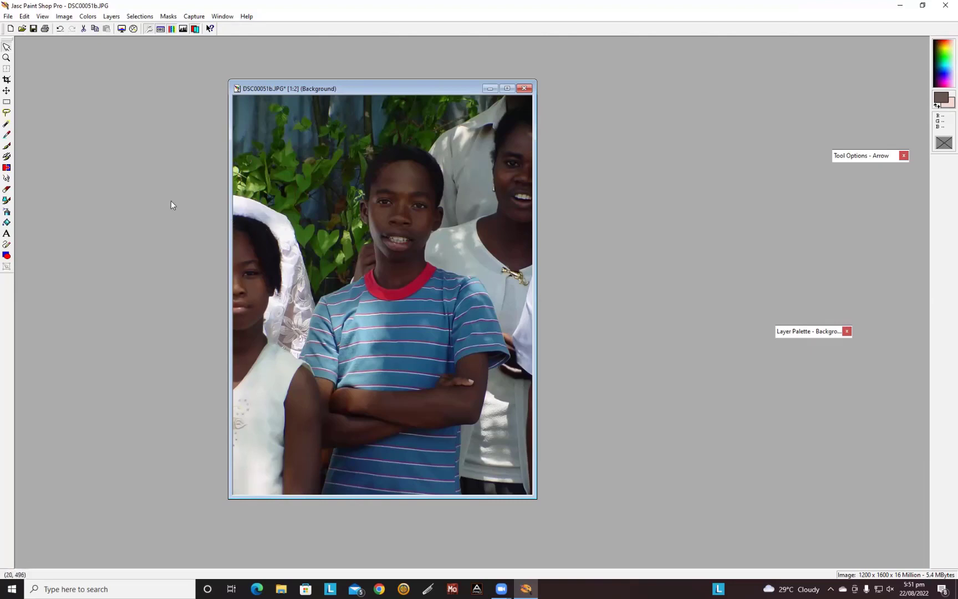
{"action": "left_click", "coordinate": [7, 102]}
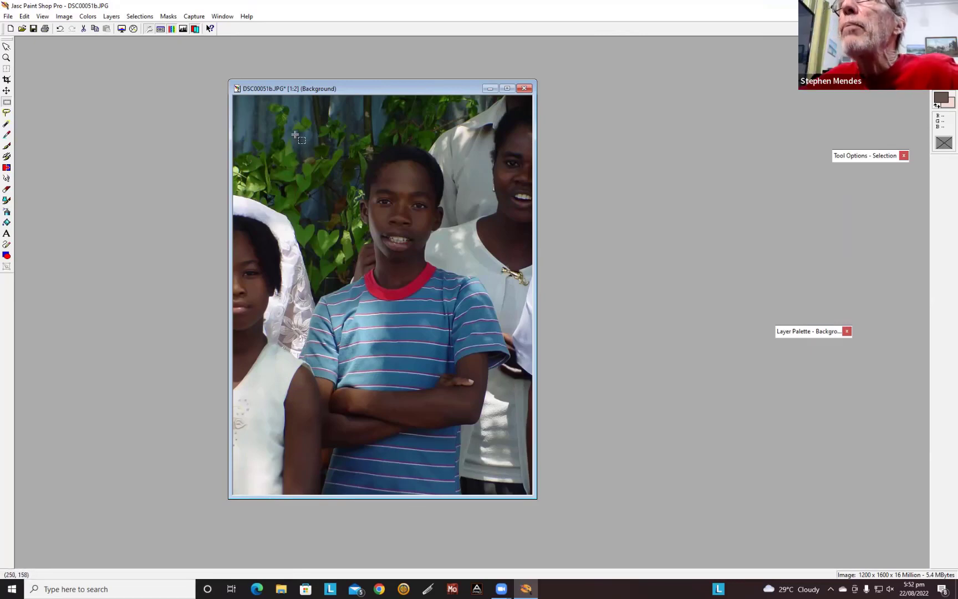
{"action": "left_click_drag", "start_coordinate": [297, 135], "coordinate": [502, 493]}
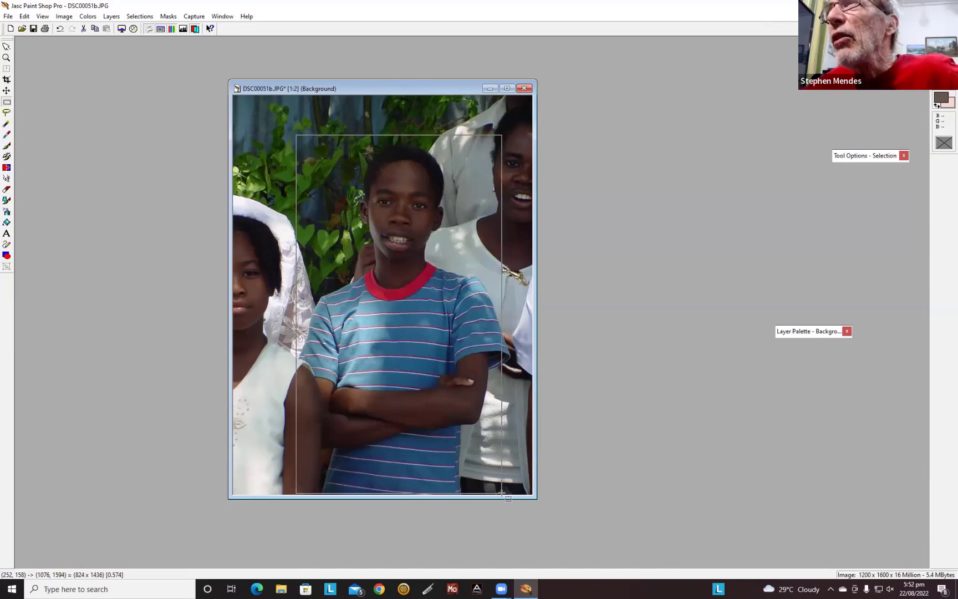
{"action": "left_click_drag", "start_coordinate": [502, 493], "coordinate": [489, 495]}
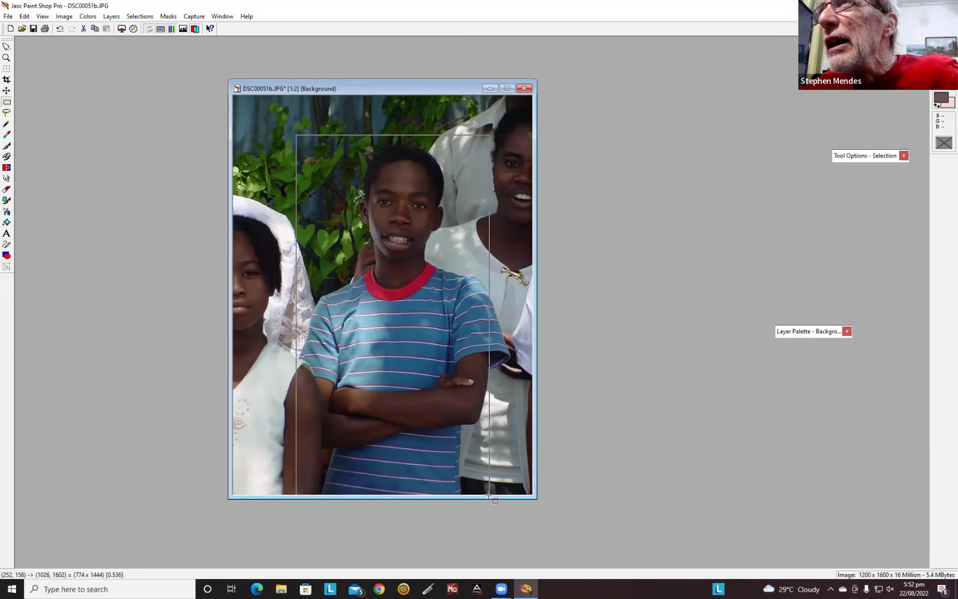
{"action": "left_click_drag", "start_coordinate": [489, 496], "coordinate": [493, 497]}
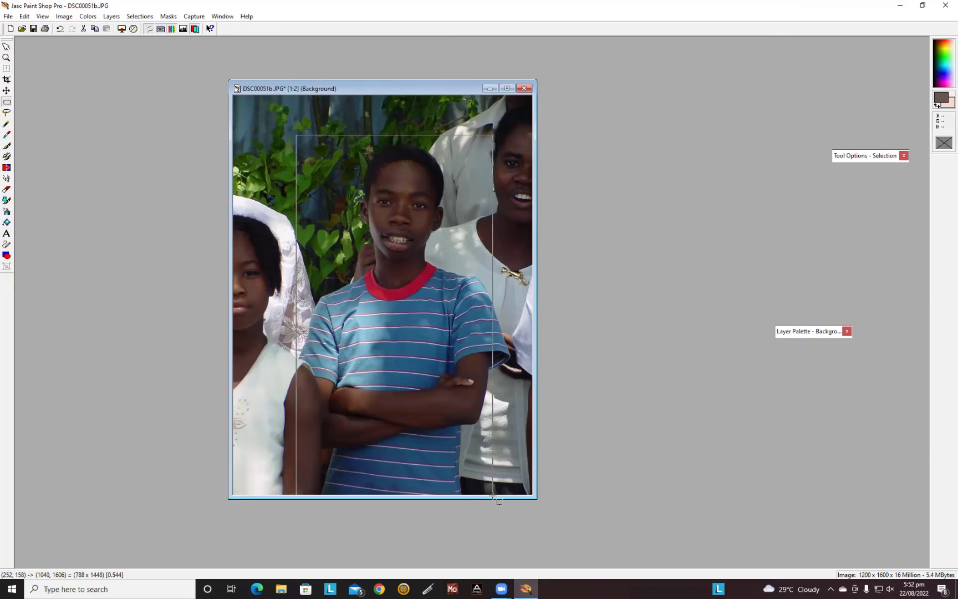
{"action": "left_click_drag", "start_coordinate": [493, 496], "coordinate": [493, 479]}
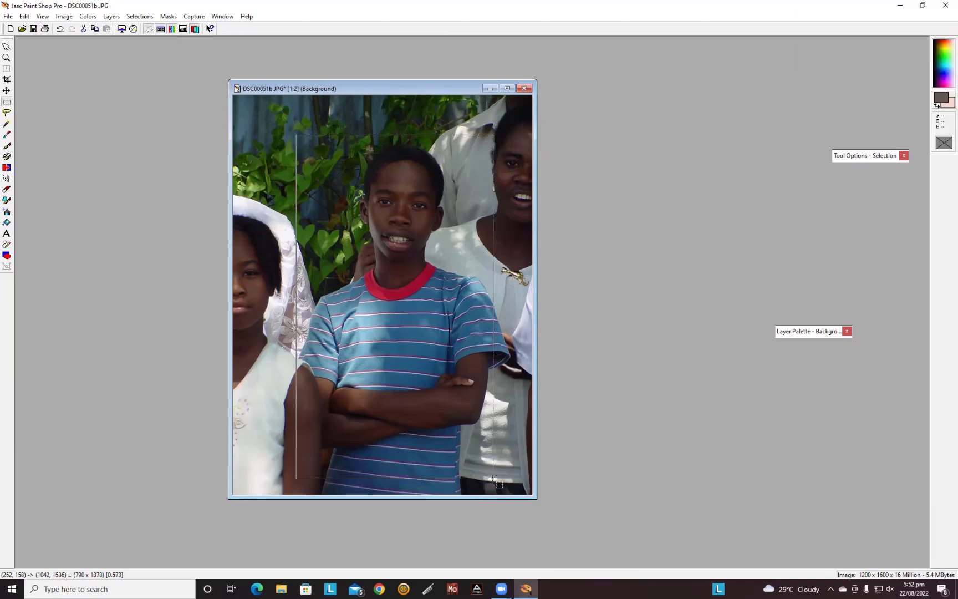
{"action": "left_click_drag", "start_coordinate": [494, 478], "coordinate": [495, 460]}
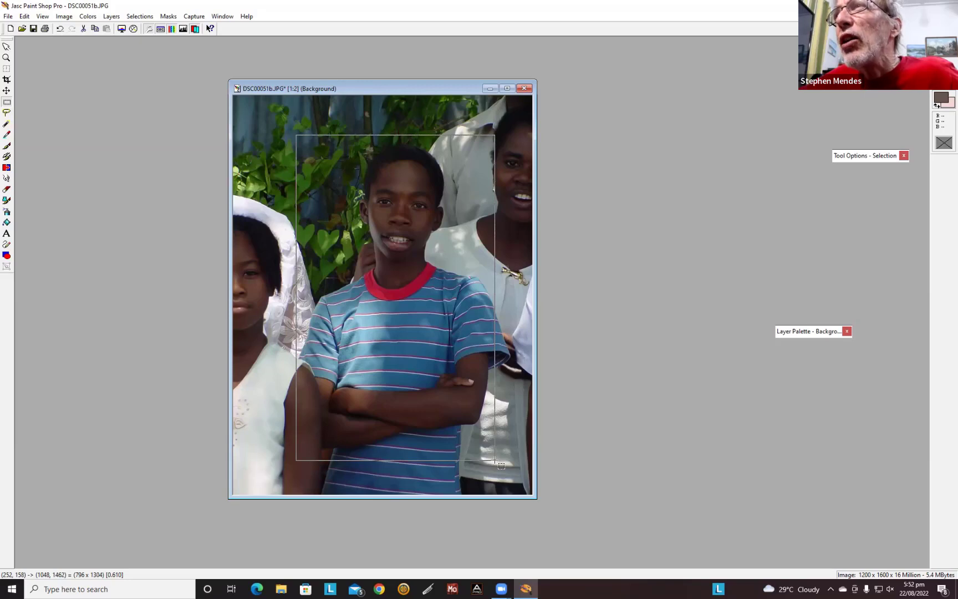
{"action": "left_click_drag", "start_coordinate": [496, 460], "coordinate": [494, 460]}
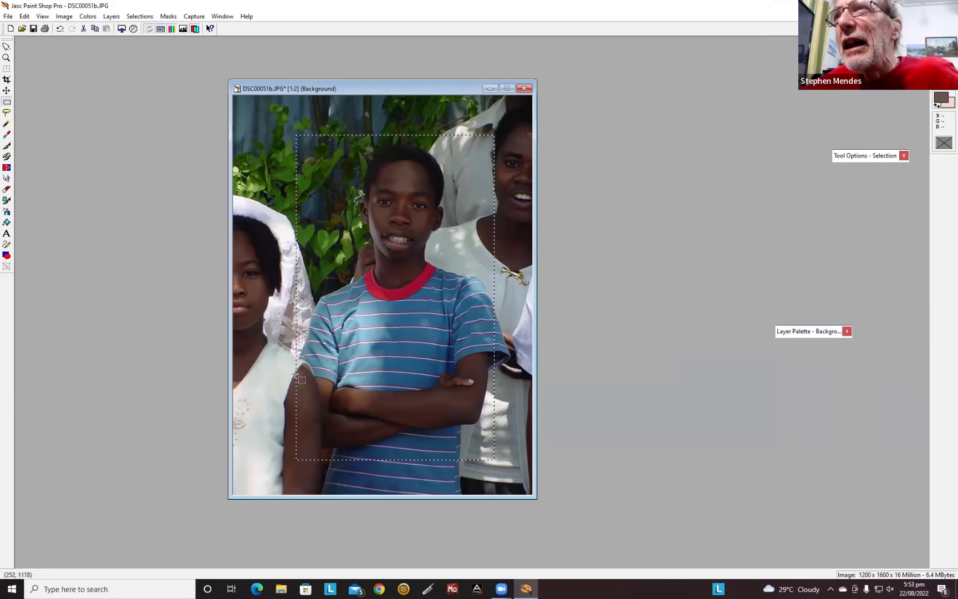
{"action": "left_click", "coordinate": [249, 142]}
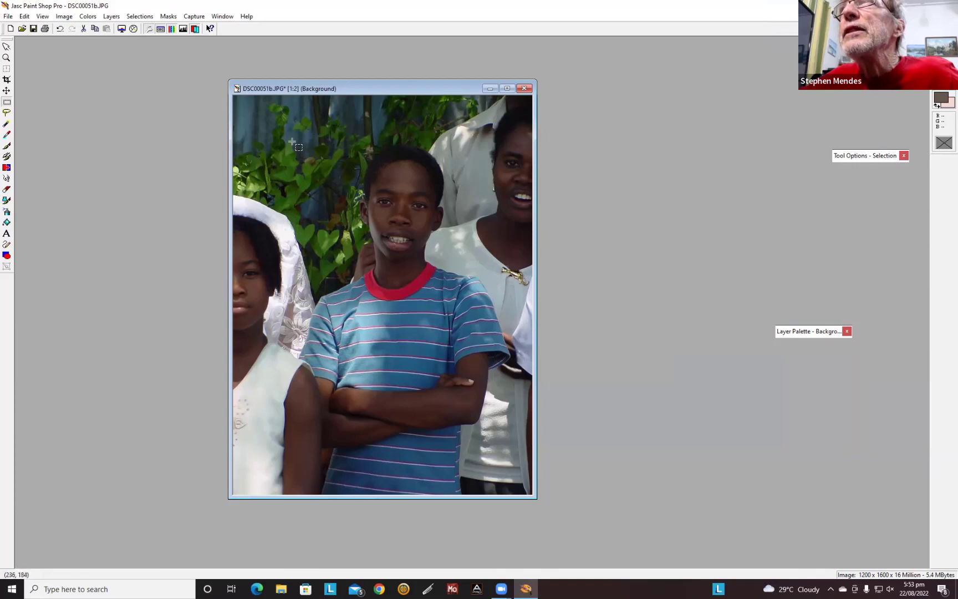
Crop the photo to a rectangular selection of about 800 x 1380 pixels around the boy in the striped shirt.
{"action": "left_click_drag", "start_coordinate": [293, 135], "coordinate": [492, 478]}
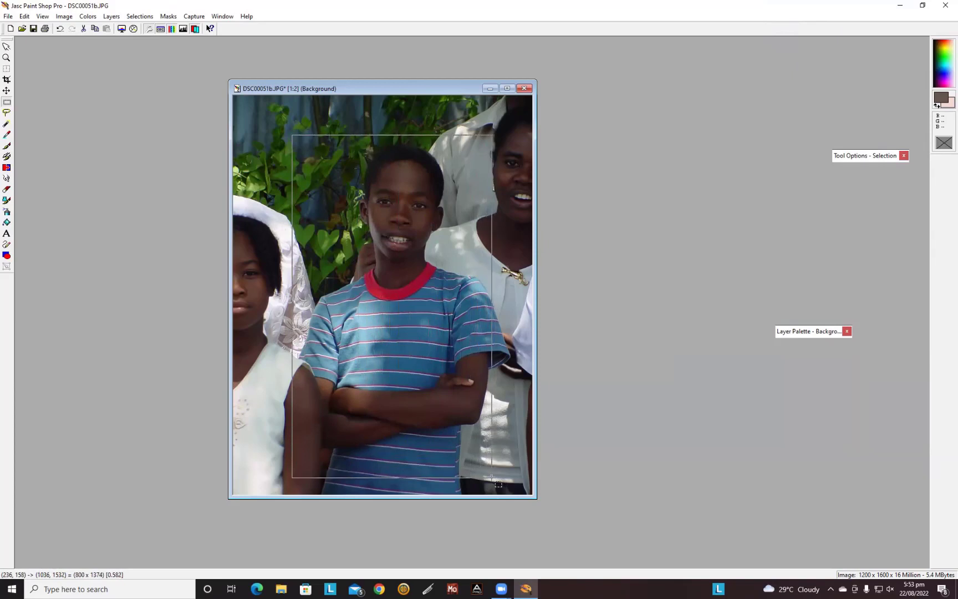
{"action": "left_click_drag", "start_coordinate": [492, 478], "coordinate": [492, 478]}
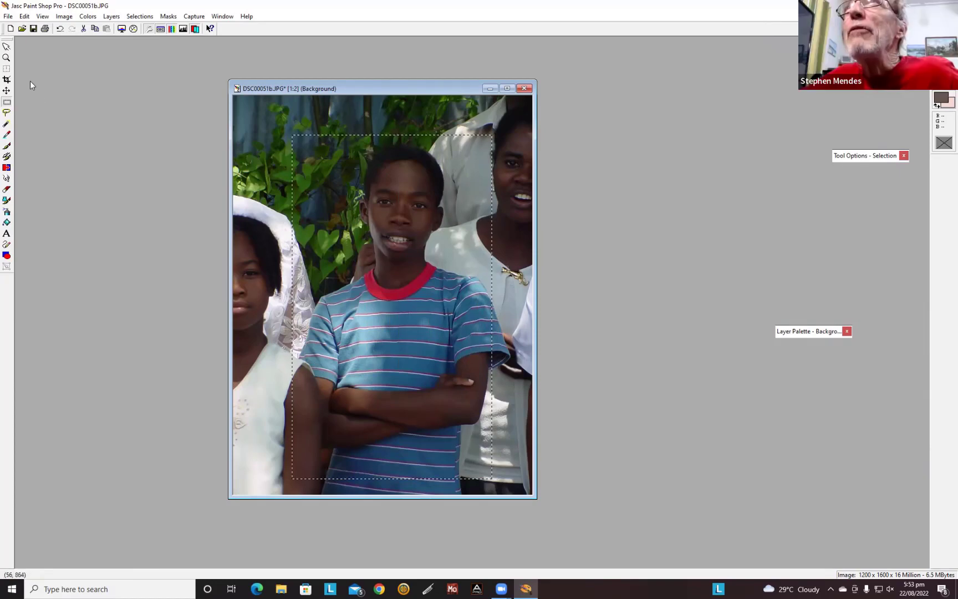
{"action": "left_click", "coordinate": [64, 16]}
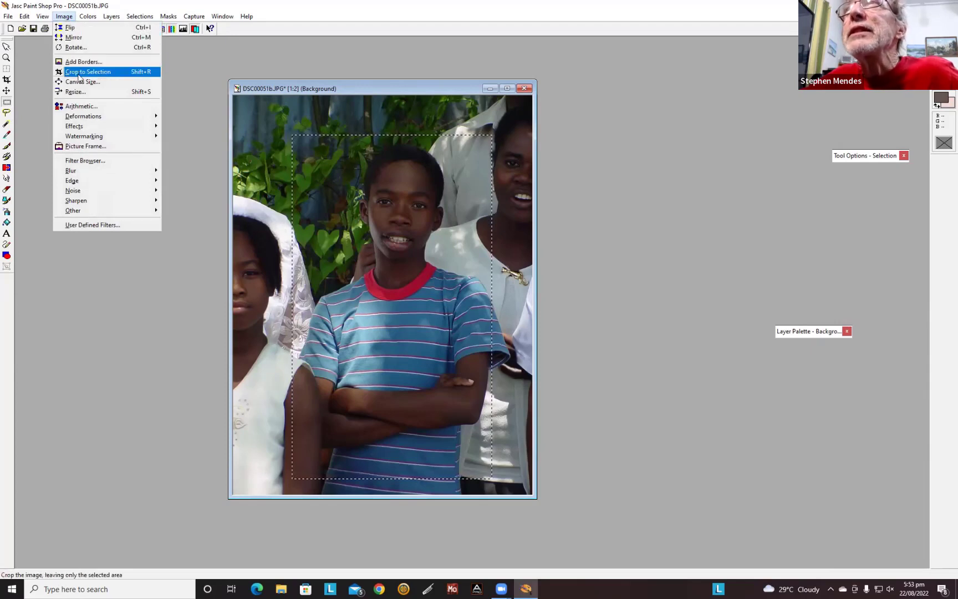
{"action": "left_click", "coordinate": [78, 74]}
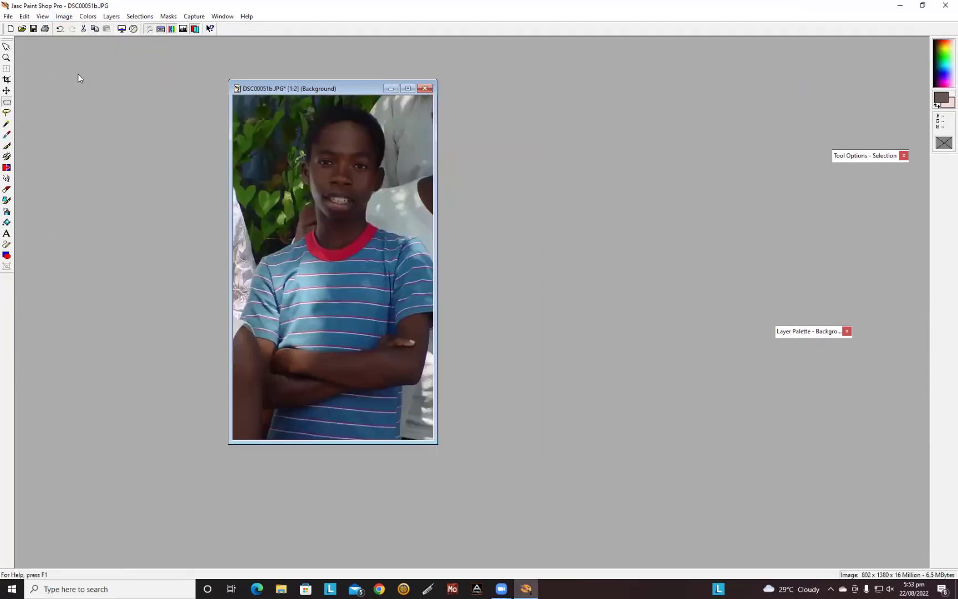
Show the cropped photo at normal 1:1 size, bring its lower part into view and activate the Text tool.
{"action": "left_click", "coordinate": [134, 30]}
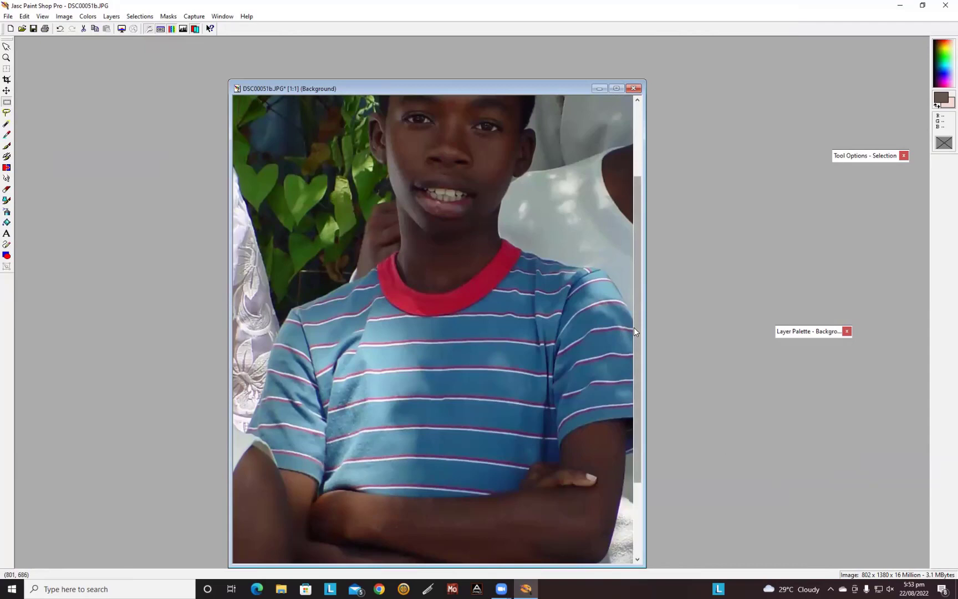
{"action": "mouse_move", "coordinate": [634, 327]}
{"action": "left_mouse_down"}
{"action": "mouse_move", "coordinate": [639, 233]}
{"action": "mouse_move", "coordinate": [646, 417]}
{"action": "mouse_move", "coordinate": [646, 240]}
{"action": "left_mouse_up"}
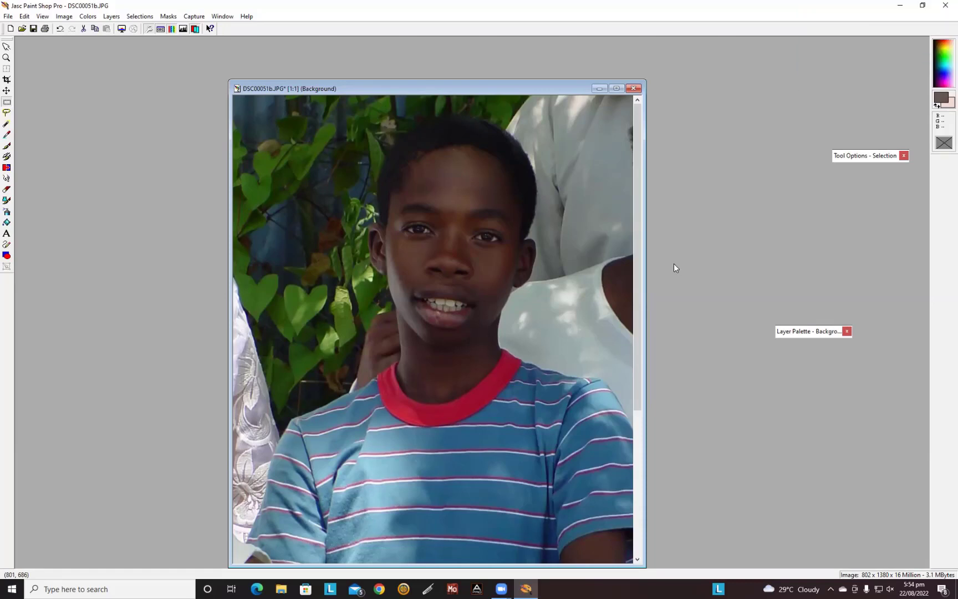
{"action": "left_click_drag", "start_coordinate": [642, 275], "coordinate": [644, 426]}
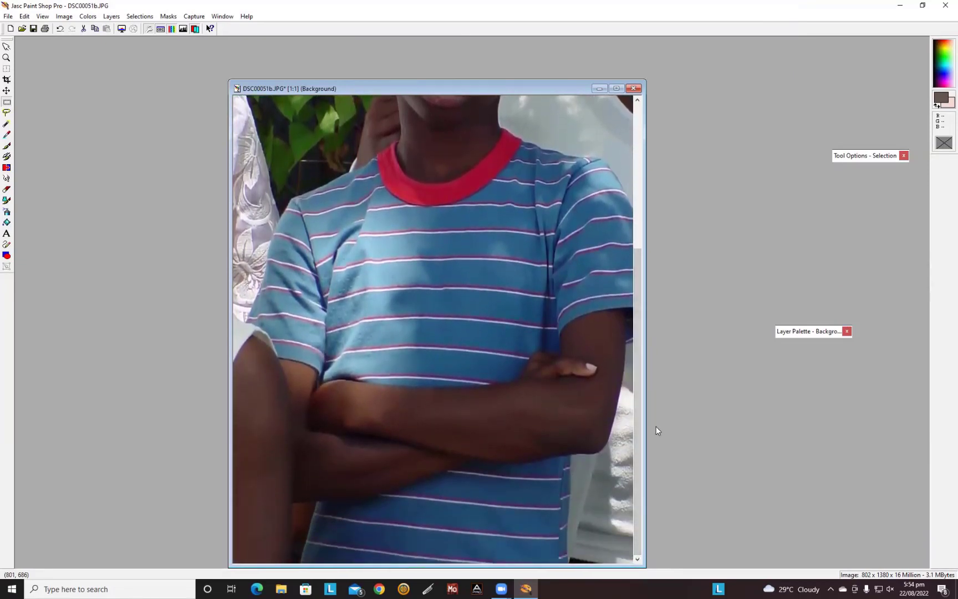
{"action": "left_click", "coordinate": [7, 234]}
{"action": "left_click", "coordinate": [481, 511]}
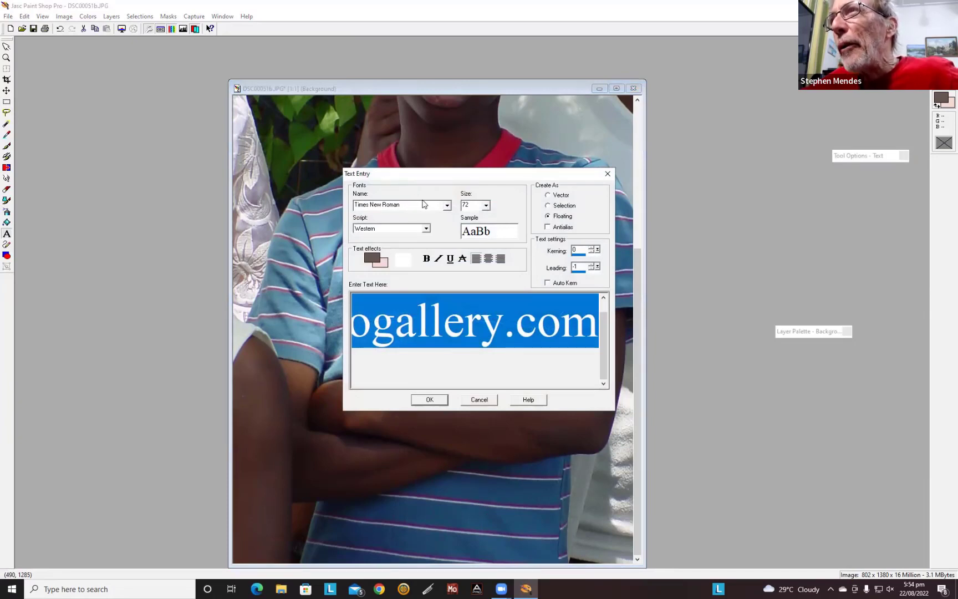
{"action": "left_click_drag", "start_coordinate": [606, 328], "coordinate": [606, 308]}
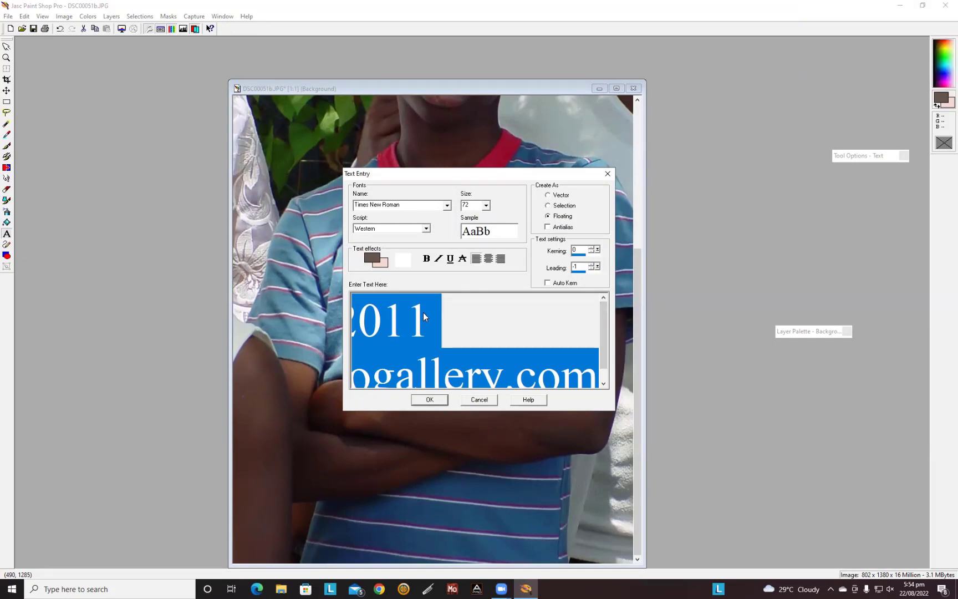
{"action": "left_click", "coordinate": [487, 207]}
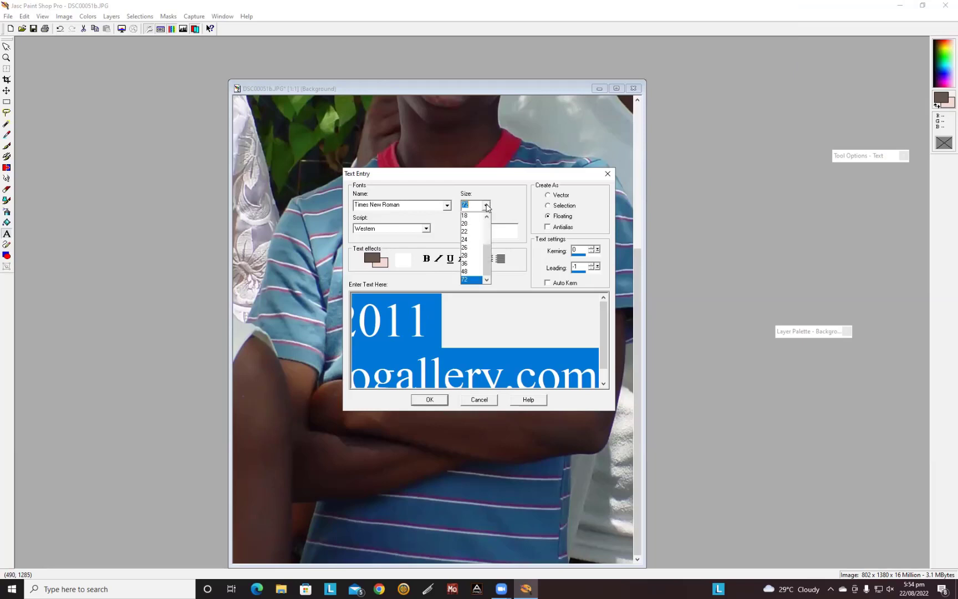
{"action": "left_click", "coordinate": [471, 264]}
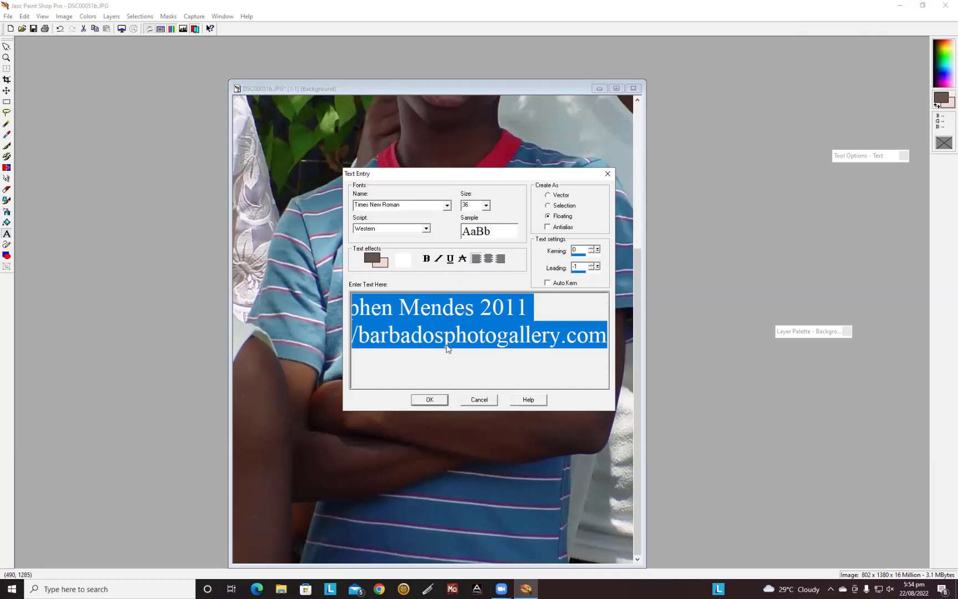
{"action": "left_click", "coordinate": [430, 400]}
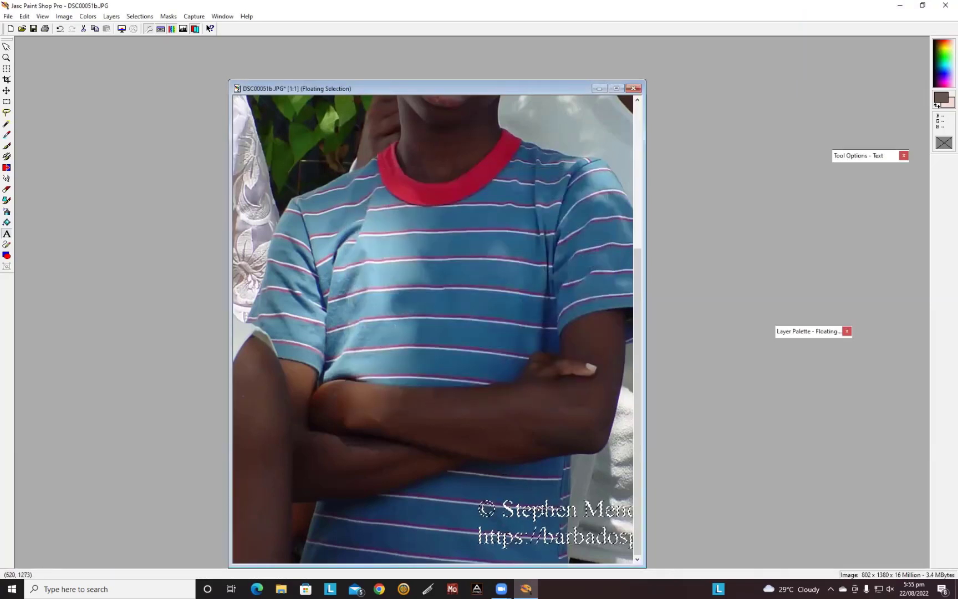
{"action": "left_click_drag", "start_coordinate": [541, 510], "coordinate": [376, 516]}
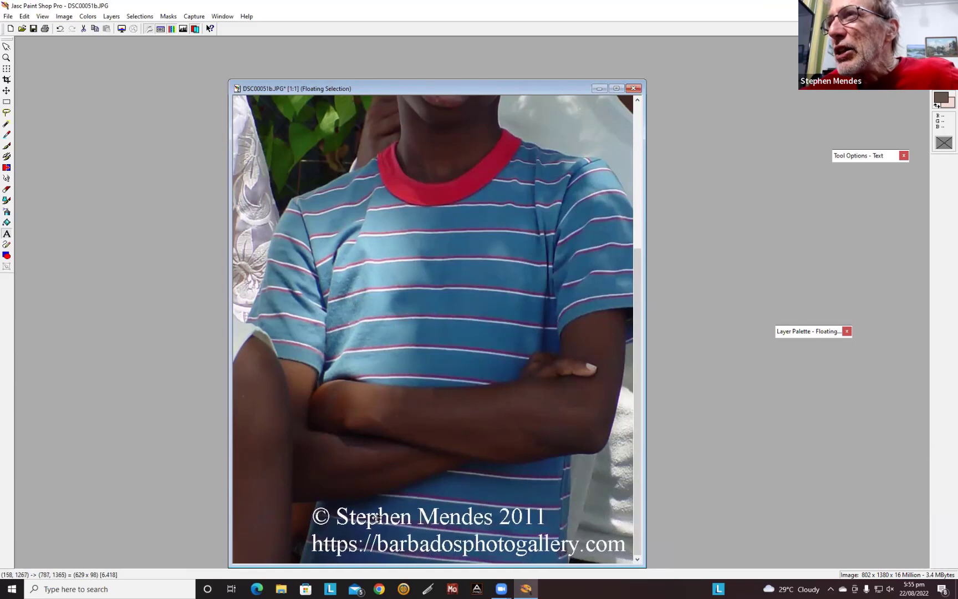
Undo both the move and the placement of the size 36 copyright text.
{"action": "left_click", "coordinate": [24, 16]}
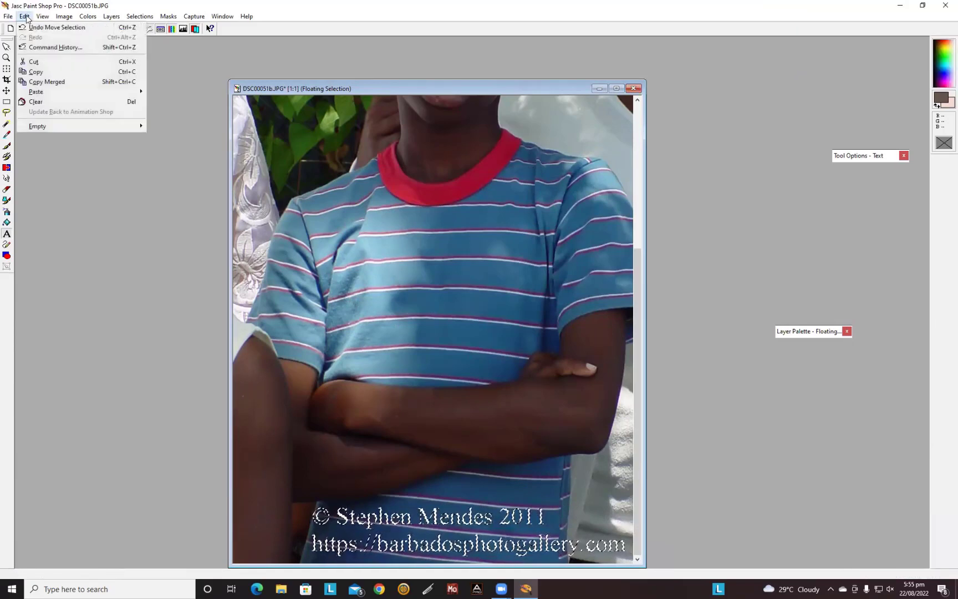
{"action": "left_click", "coordinate": [34, 27]}
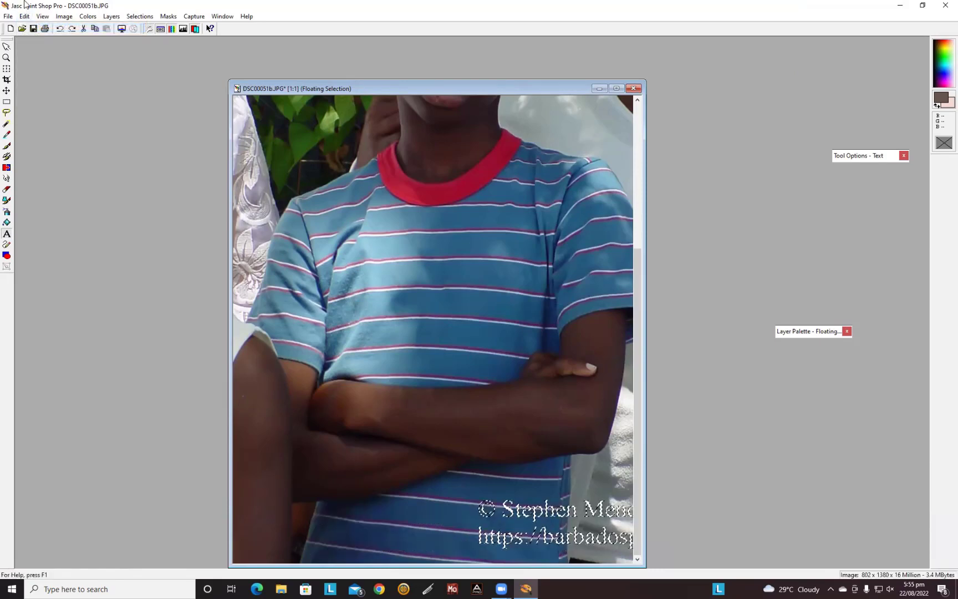
{"action": "left_click", "coordinate": [25, 16]}
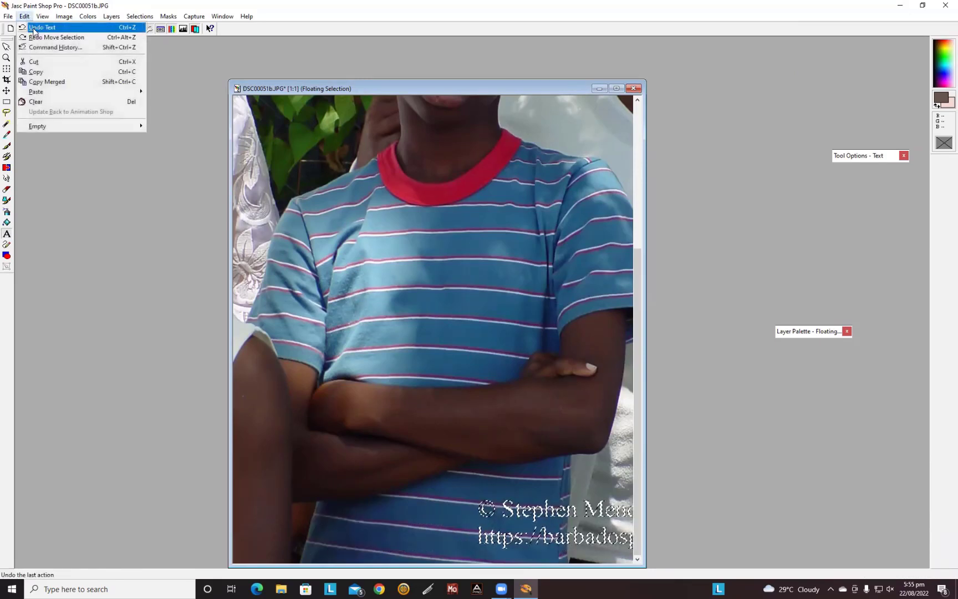
{"action": "left_click", "coordinate": [41, 28]}
Try the same two-line copyright text at size 24 and move it into the photo's lower-right corner.
{"action": "left_click", "coordinate": [501, 522]}
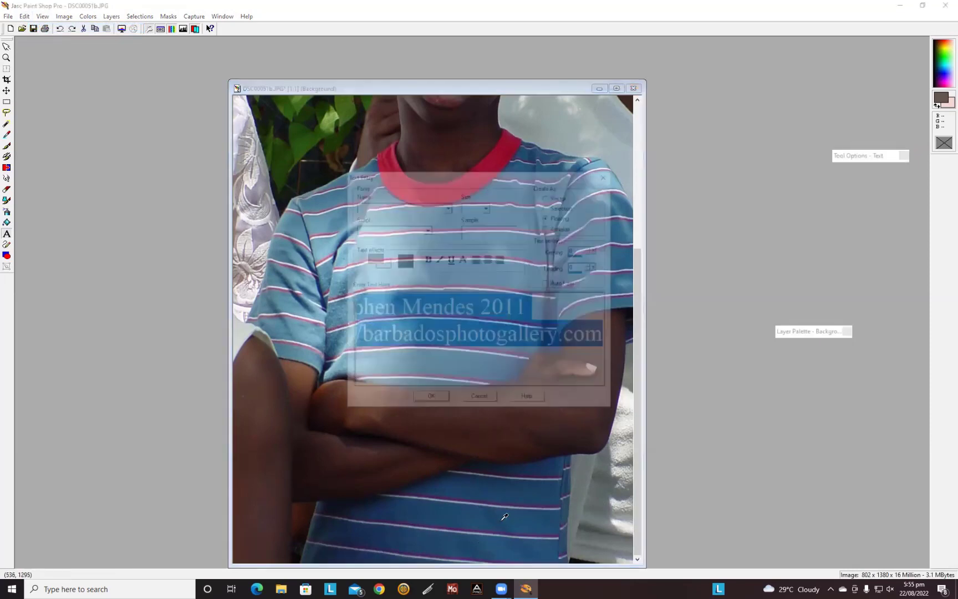
{"action": "left_click", "coordinate": [487, 205]}
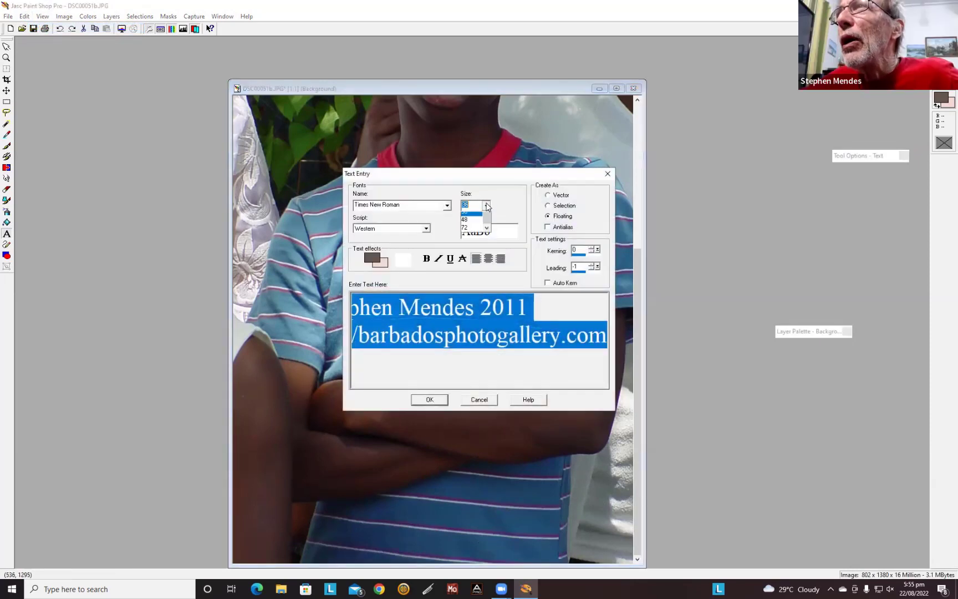
{"action": "left_click_drag", "start_coordinate": [487, 253], "coordinate": [488, 245]}
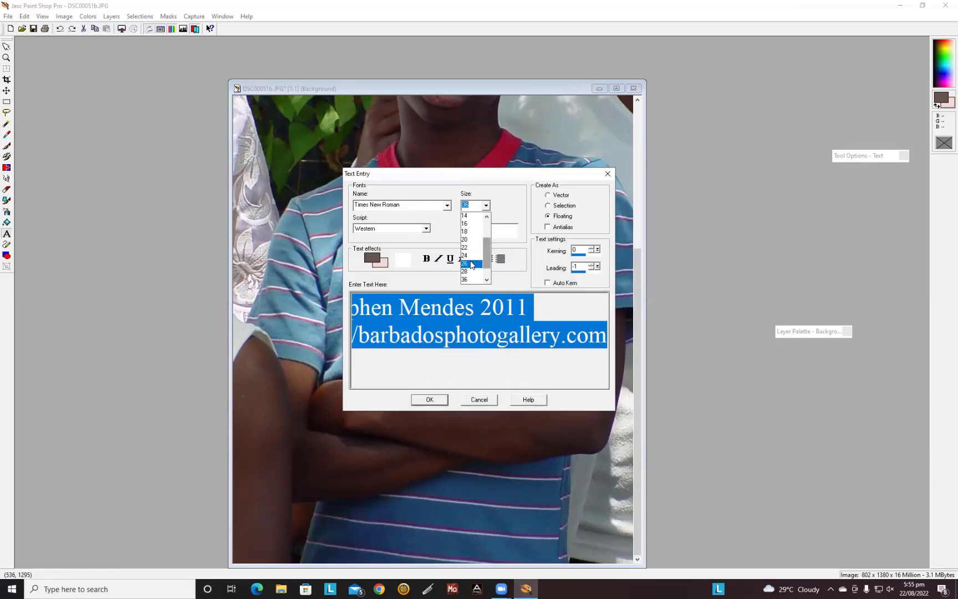
{"action": "left_click", "coordinate": [469, 255]}
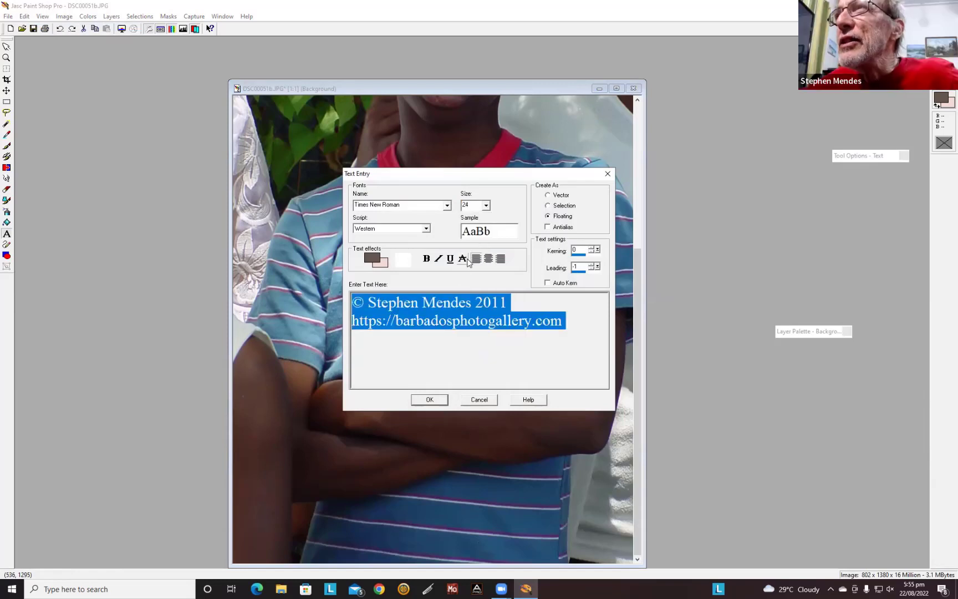
{"action": "left_click", "coordinate": [430, 400]}
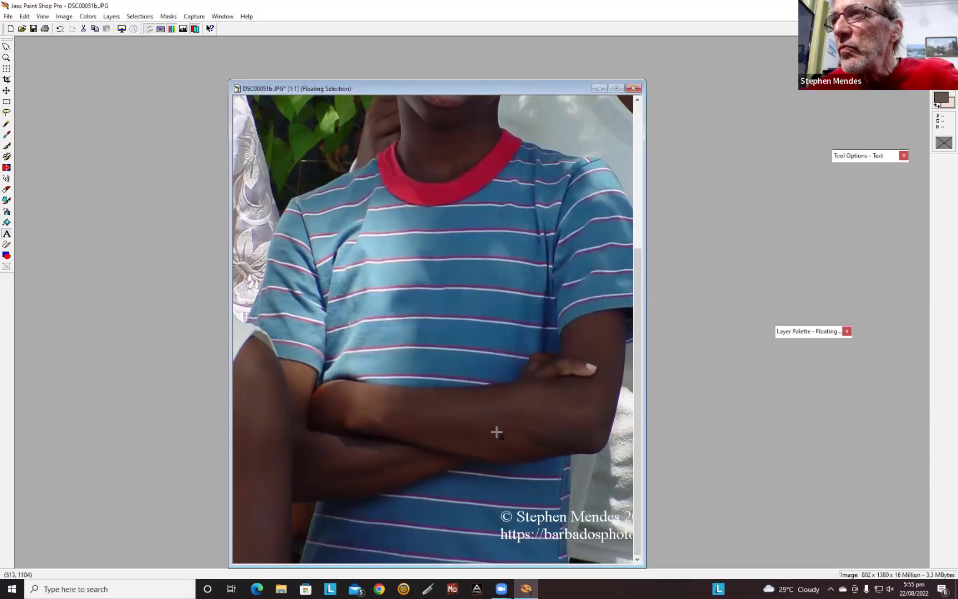
{"action": "left_click_drag", "start_coordinate": [567, 512], "coordinate": [470, 532]}
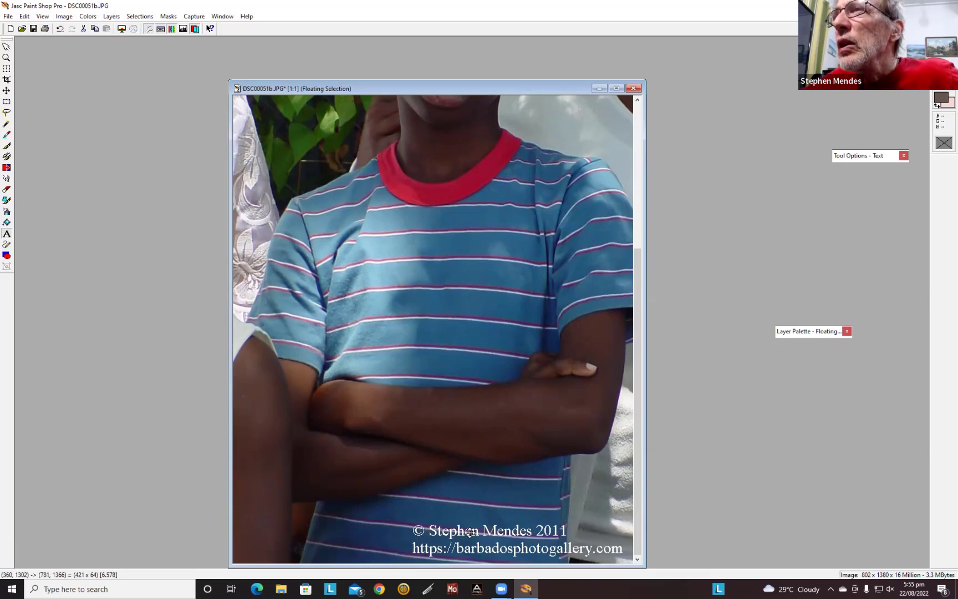
{"action": "left_click_drag", "start_coordinate": [470, 533], "coordinate": [469, 532]}
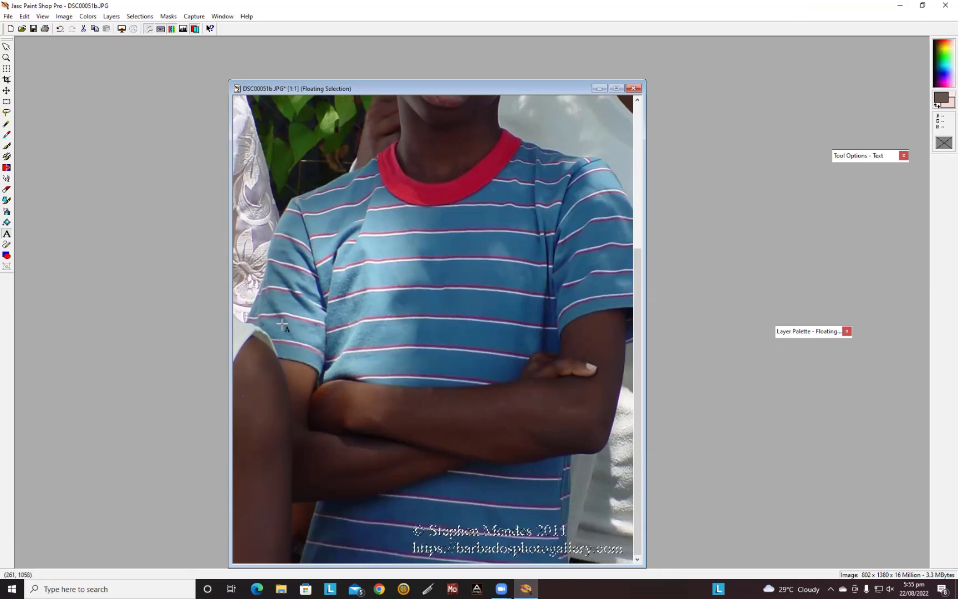
Undo both the move and the placement of the size 24 copyright text.
{"action": "left_click", "coordinate": [24, 16]}
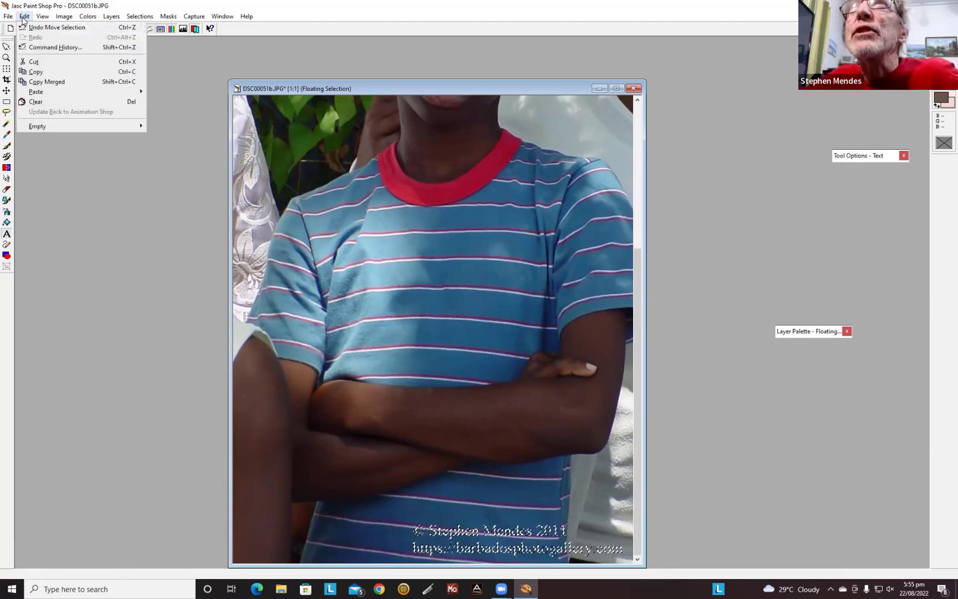
{"action": "left_click", "coordinate": [35, 30]}
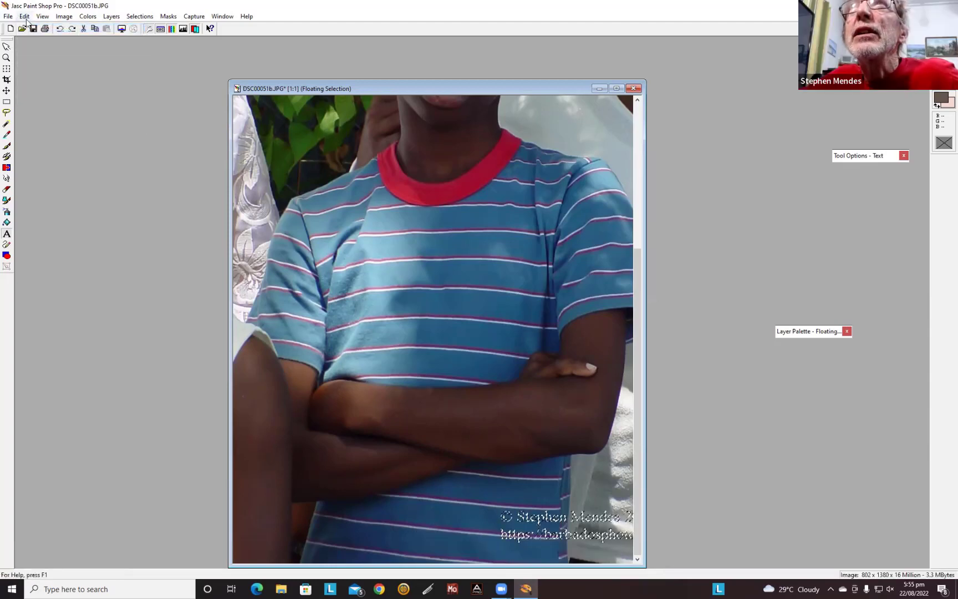
{"action": "left_click", "coordinate": [25, 16]}
{"action": "left_click", "coordinate": [32, 28]}
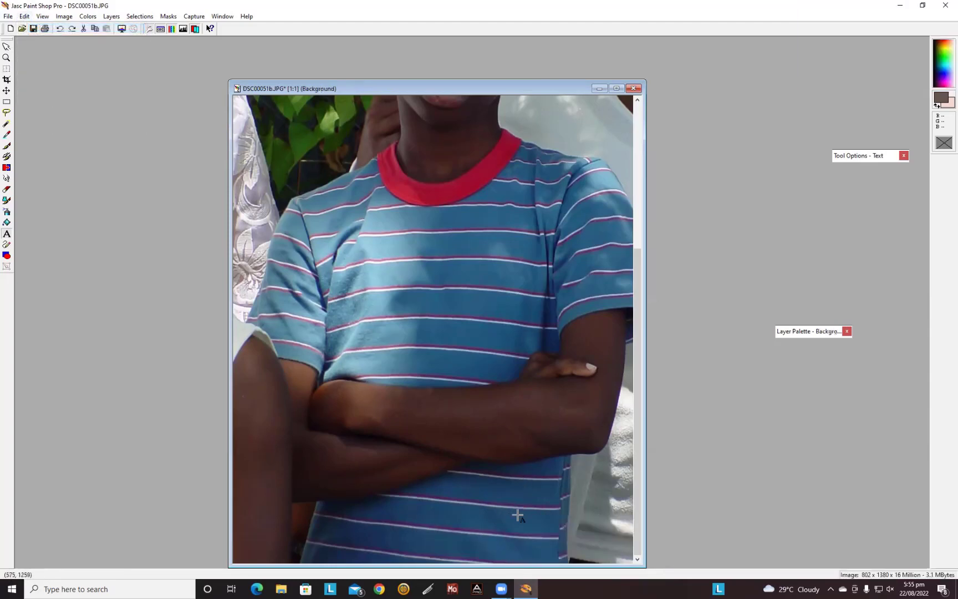
Add the two-line copyright text at size 20, move it into the photo's lower-right corner and deselect it.
{"action": "left_click", "coordinate": [514, 456]}
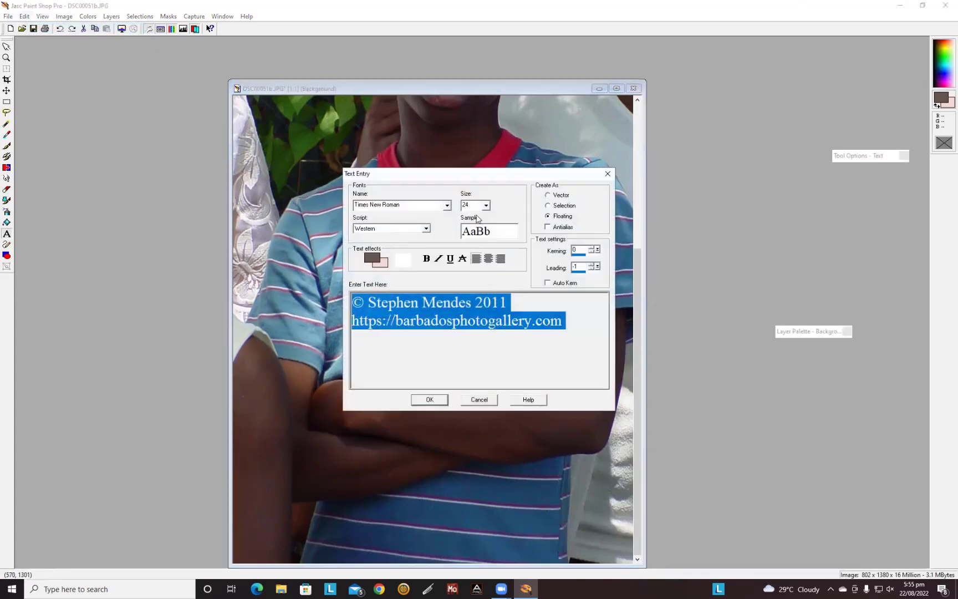
{"action": "left_click", "coordinate": [487, 206]}
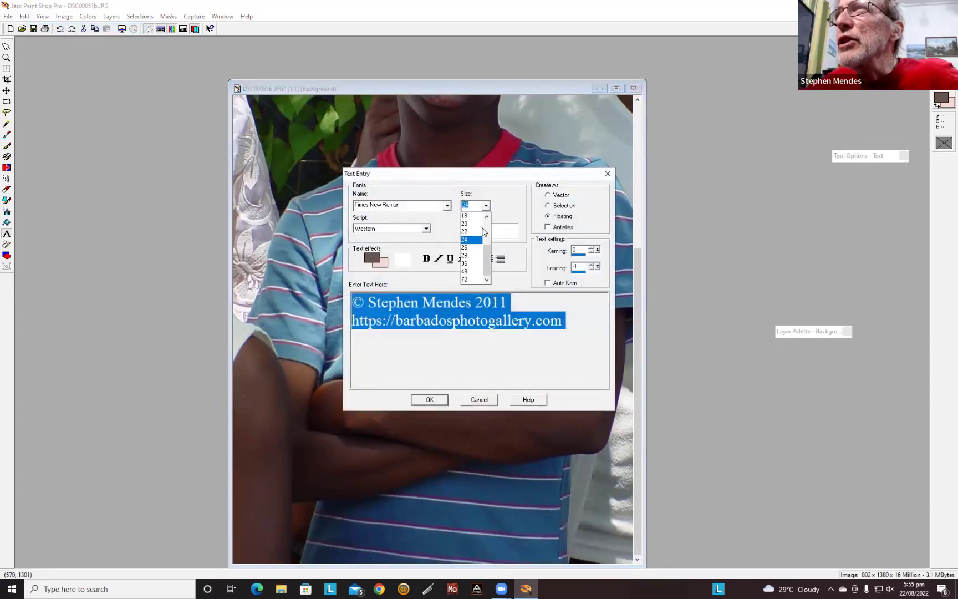
{"action": "left_click", "coordinate": [472, 224]}
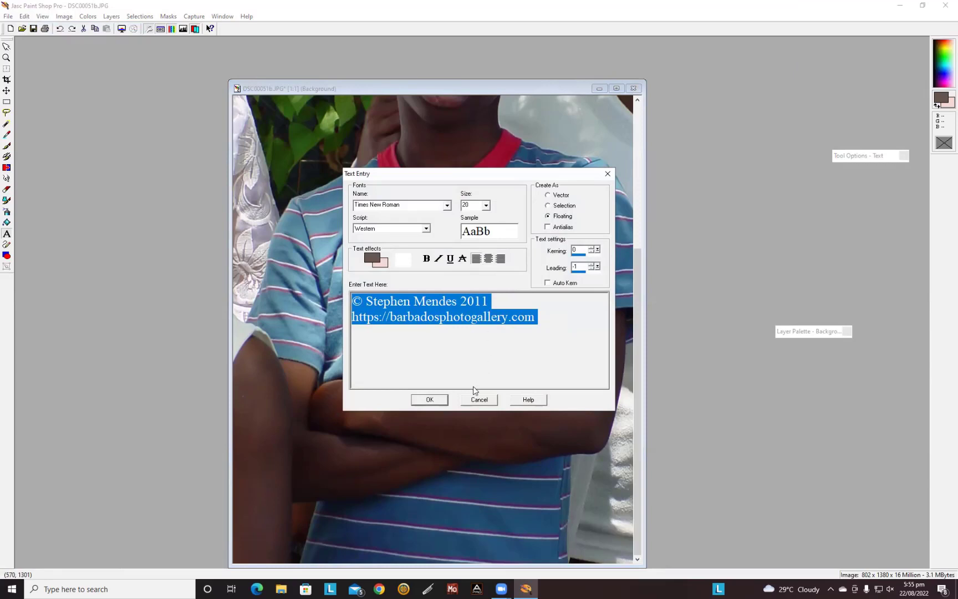
{"action": "left_click", "coordinate": [431, 401]}
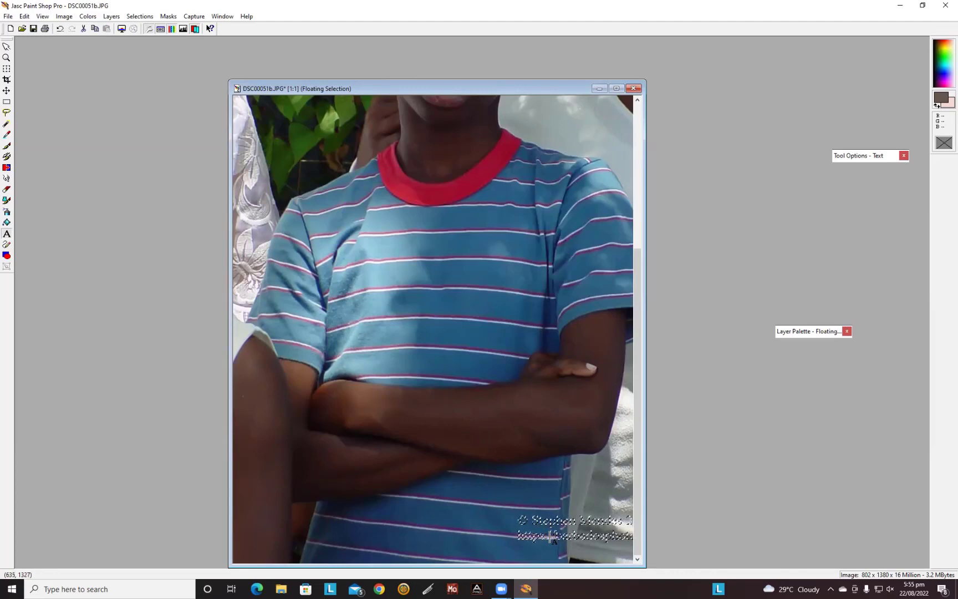
{"action": "left_click_drag", "start_coordinate": [556, 537], "coordinate": [473, 546]}
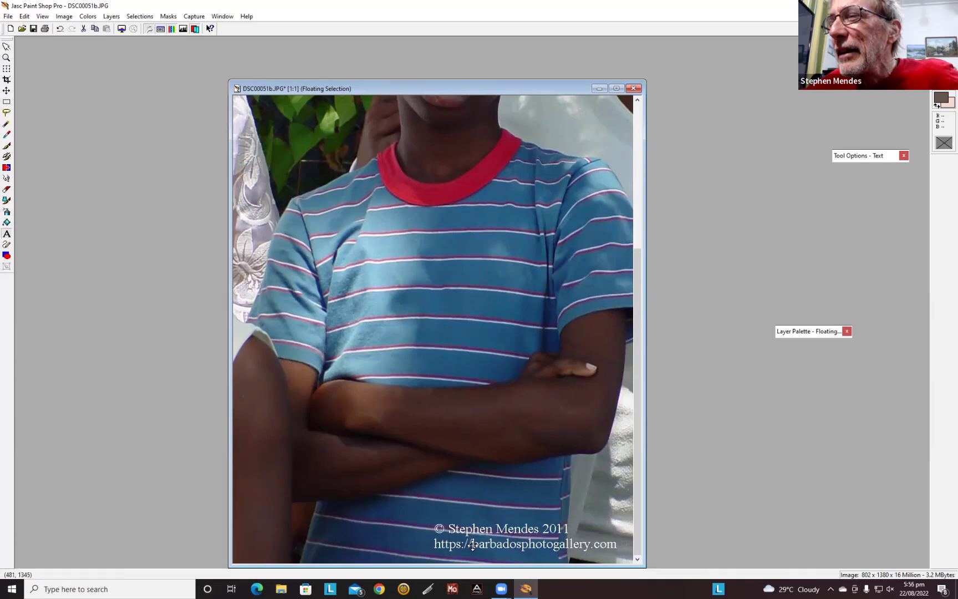
{"action": "right_click", "coordinate": [521, 503]}
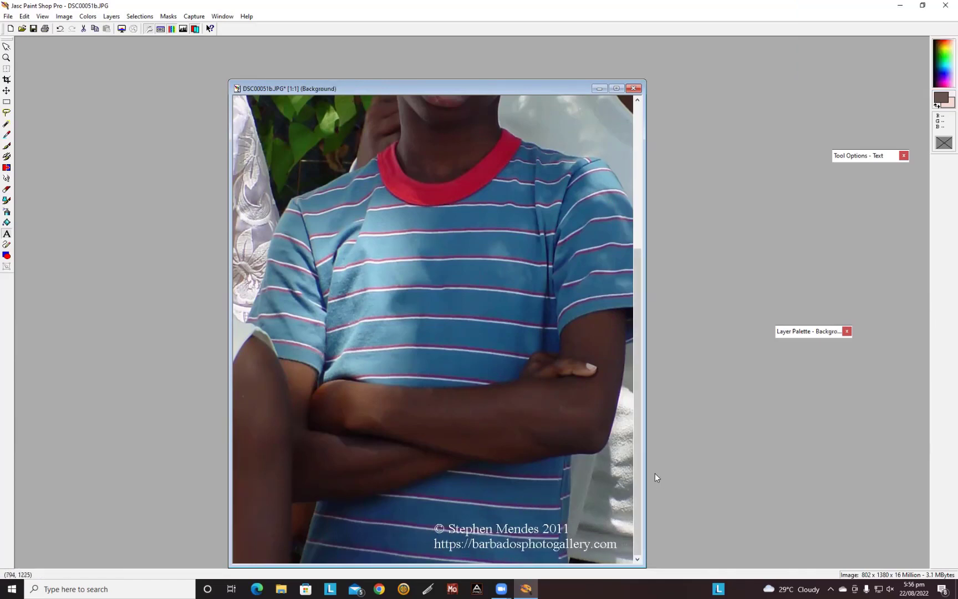
Start saving the edited photo as a JPEG in the photocourse folder and begin changing the file name DSC00051b.JPG.
{"action": "left_click_drag", "start_coordinate": [637, 471], "coordinate": [669, 300]}
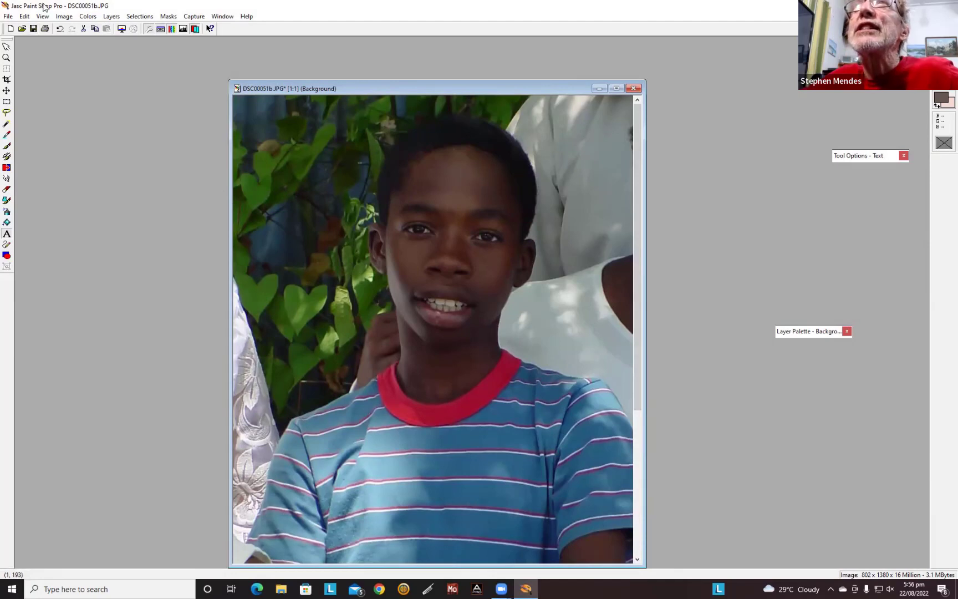
{"action": "left_click", "coordinate": [8, 16]}
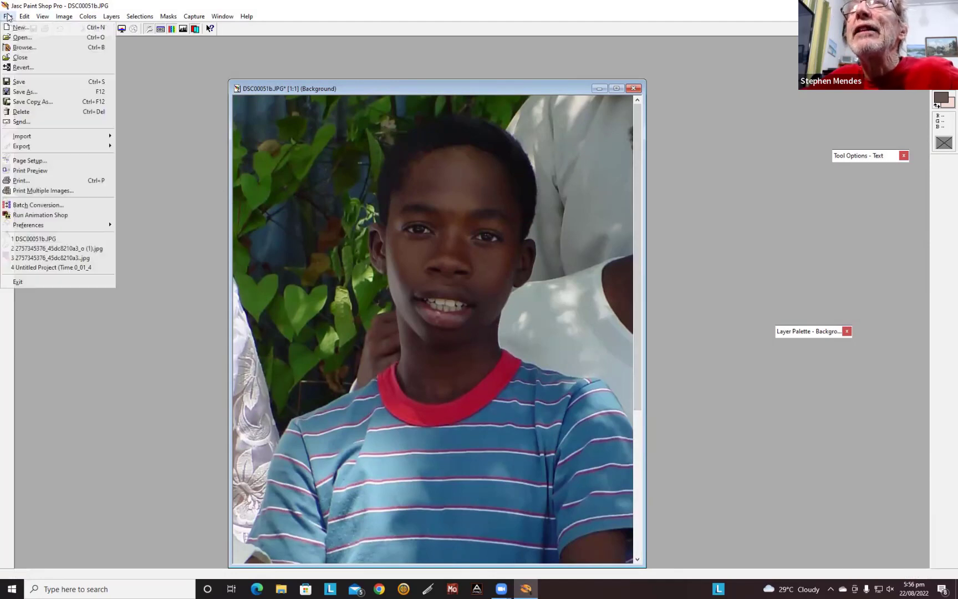
{"action": "left_click", "coordinate": [21, 95]}
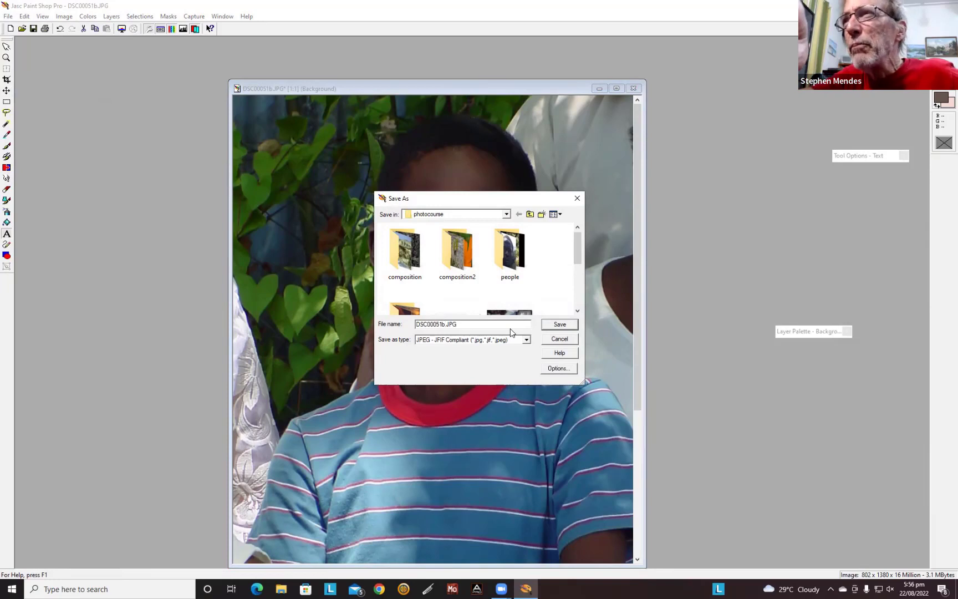
{"action": "key", "text": "BackSpace"}
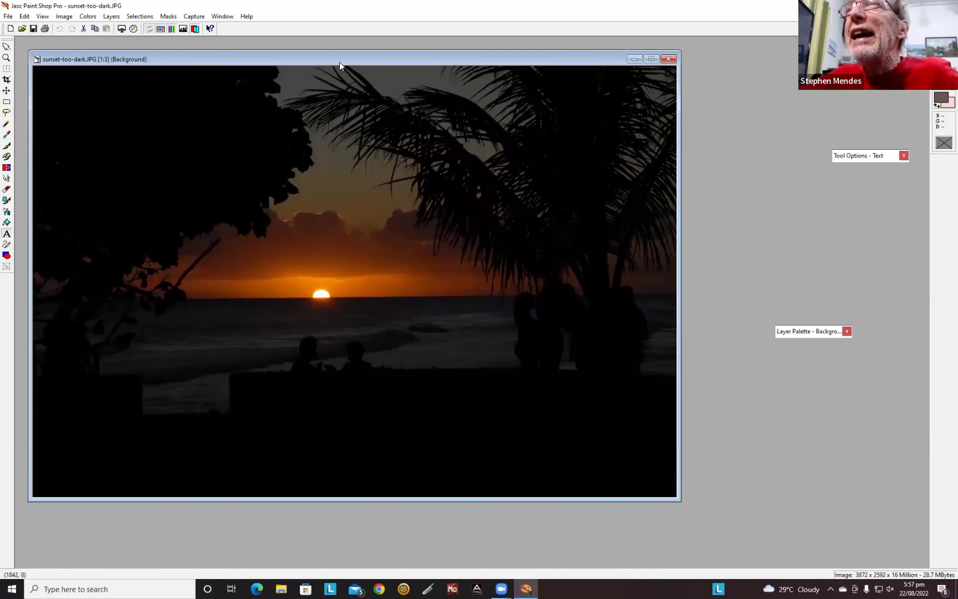
Adjust the brightness and contrast of sunset-too-dark.JPG with brightness 75 and contrast 32%.
{"action": "left_click_drag", "start_coordinate": [344, 64], "coordinate": [393, 83]}
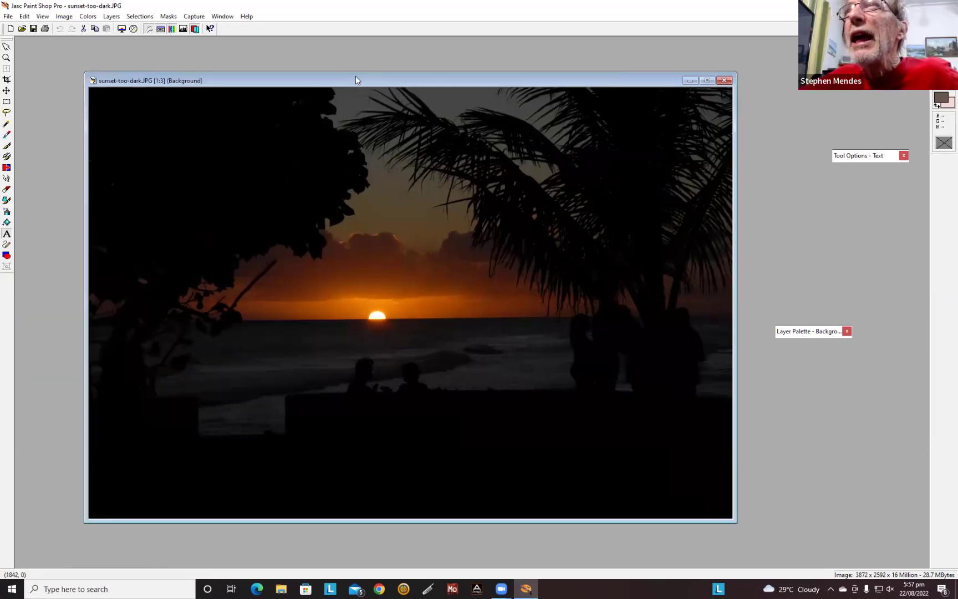
{"action": "left_click", "coordinate": [84, 18]}
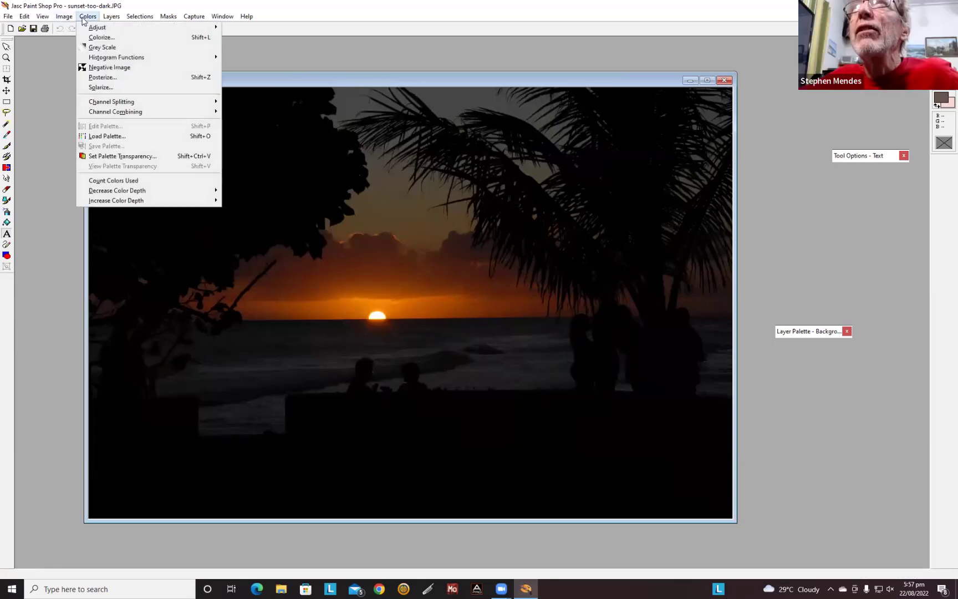
{"action": "mouse_move", "coordinate": [152, 31]}
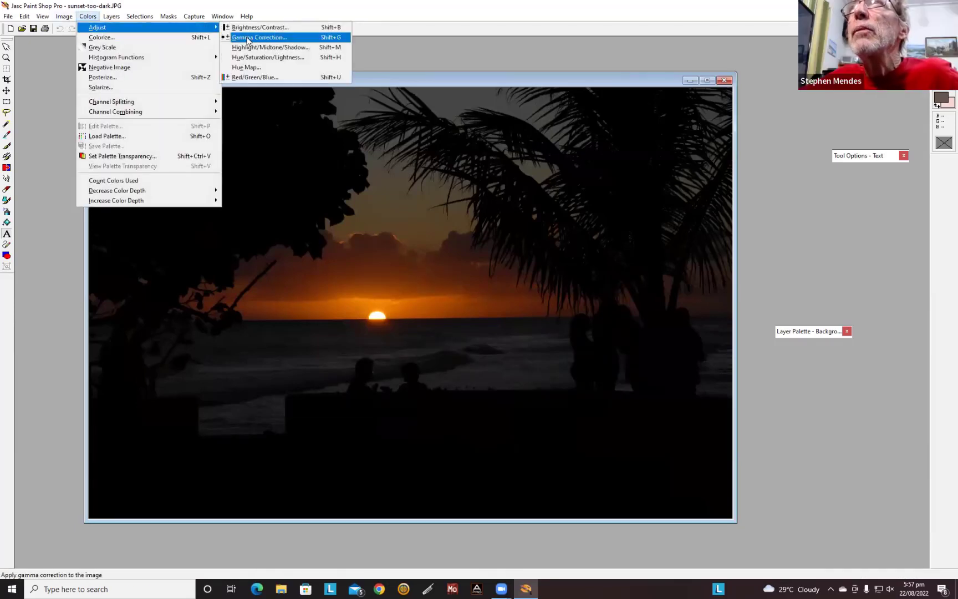
{"action": "left_click", "coordinate": [263, 29]}
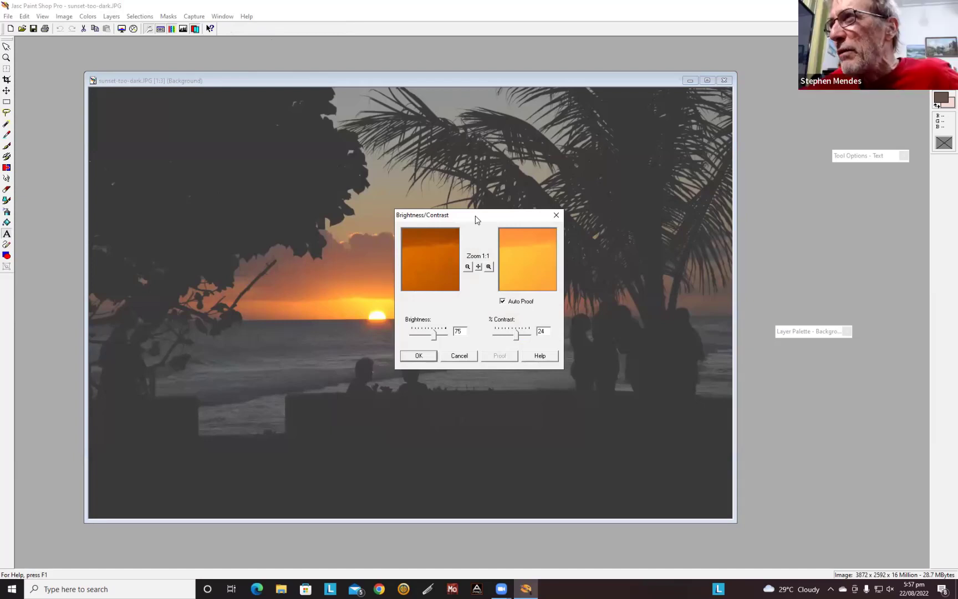
{"action": "left_click_drag", "start_coordinate": [476, 219], "coordinate": [832, 260]}
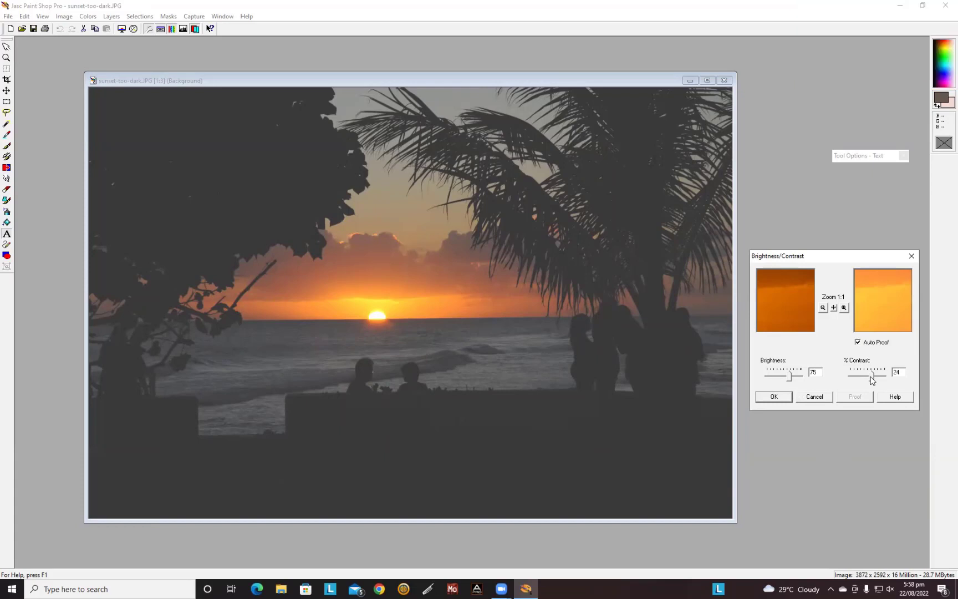
{"action": "left_click_drag", "start_coordinate": [871, 376], "coordinate": [892, 381]}
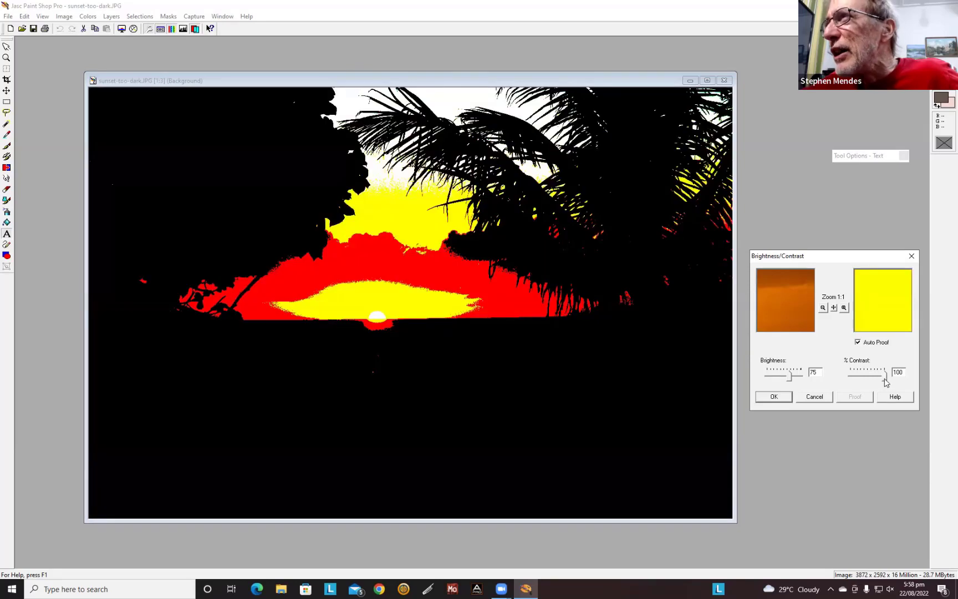
{"action": "left_click_drag", "start_coordinate": [887, 378], "coordinate": [869, 378]}
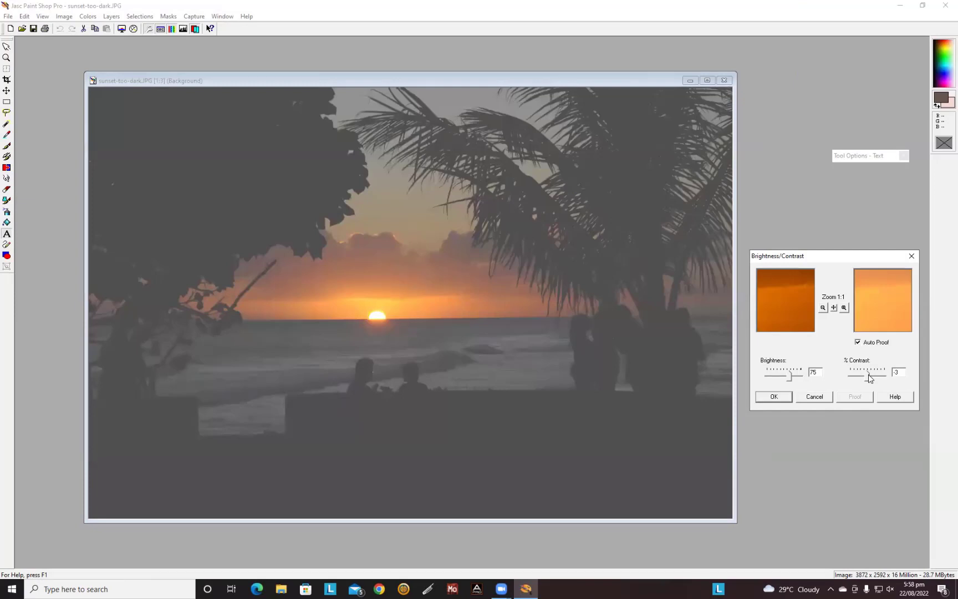
{"action": "left_click_drag", "start_coordinate": [870, 378], "coordinate": [874, 379]}
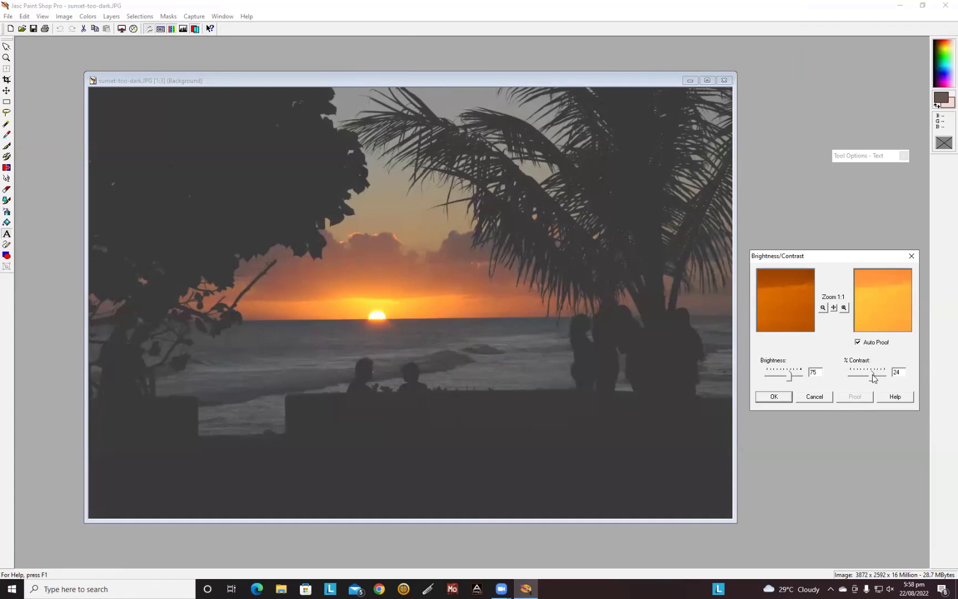
{"action": "left_click_drag", "start_coordinate": [873, 377], "coordinate": [875, 378]}
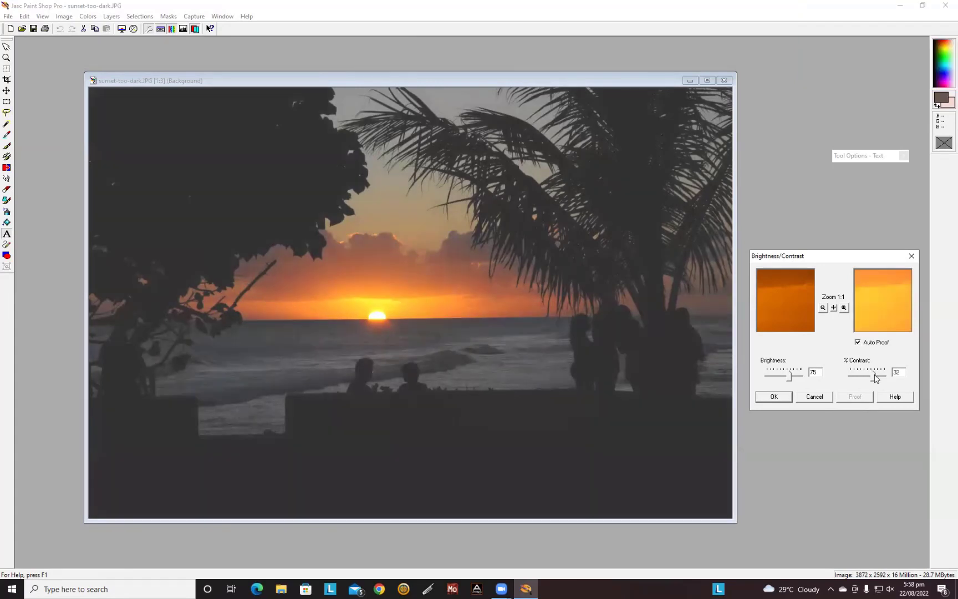
{"action": "left_click", "coordinate": [774, 396]}
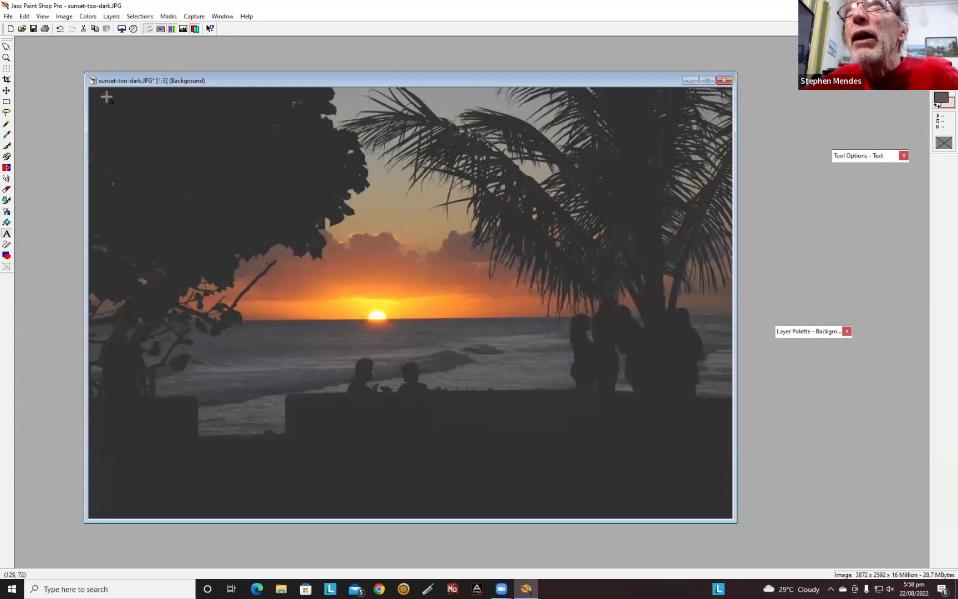
Save the brightened sunset photo under its existing name and close it.
{"action": "left_click", "coordinate": [32, 31]}
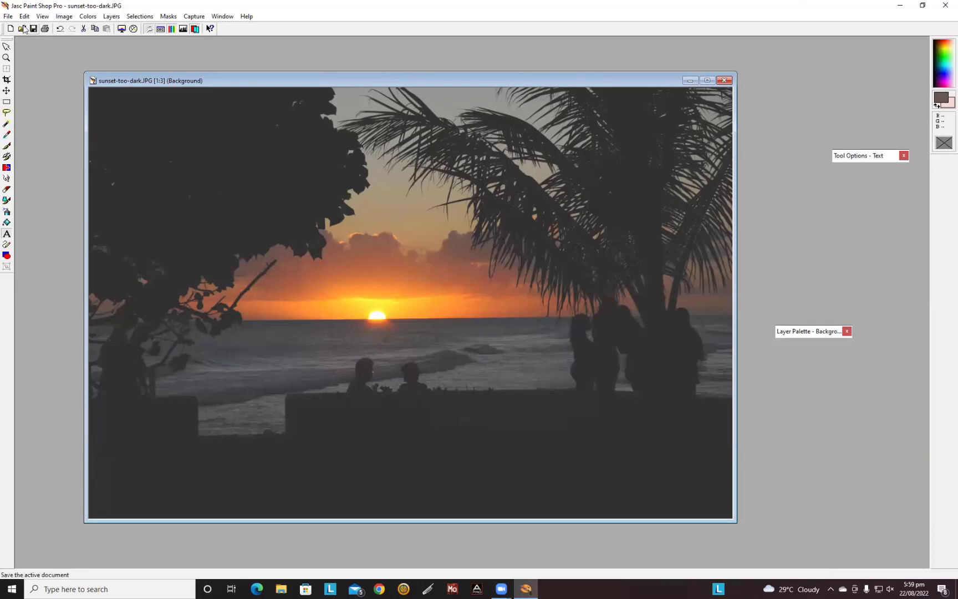
{"action": "left_click", "coordinate": [7, 16]}
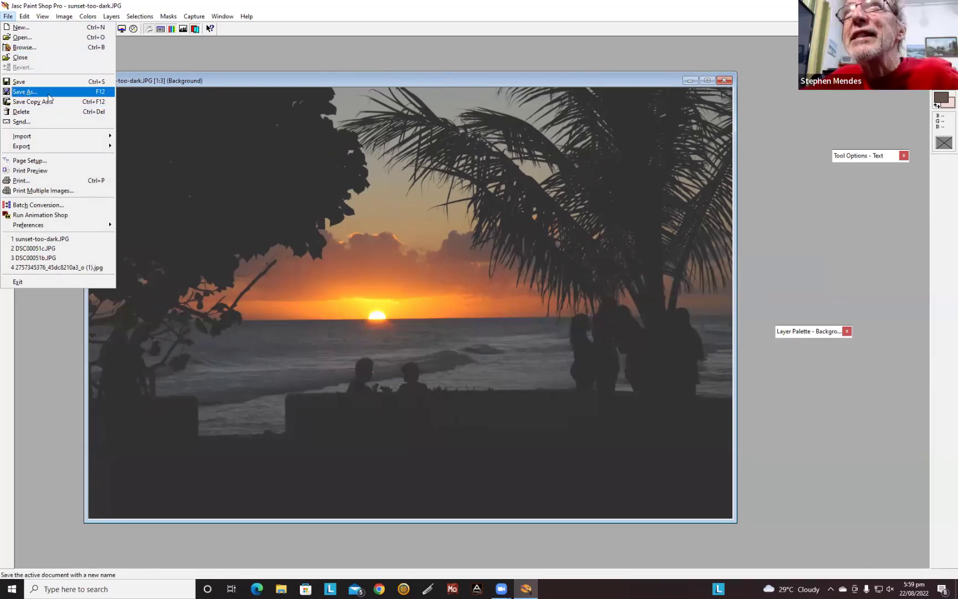
{"action": "left_click", "coordinate": [216, 77]}
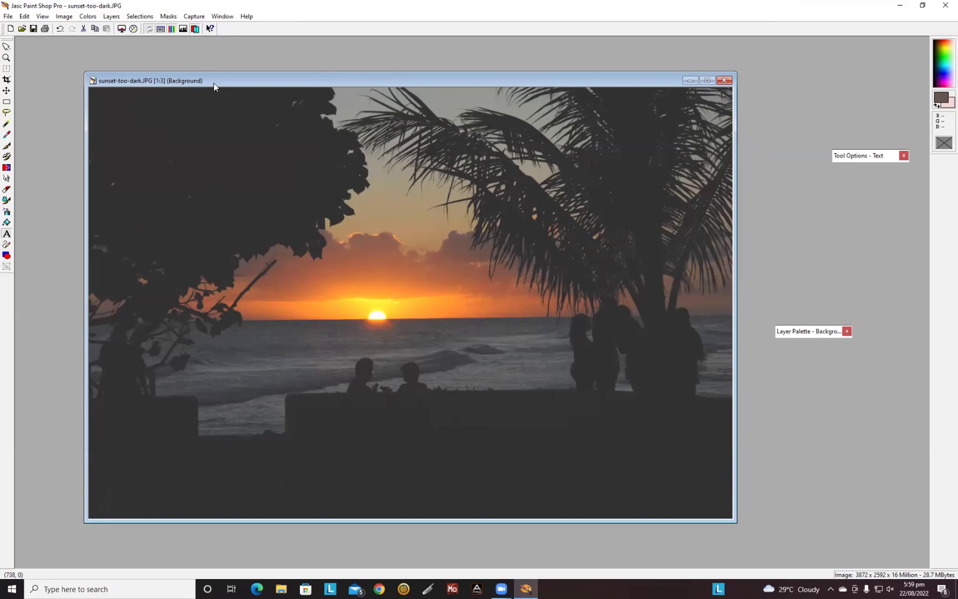
{"action": "left_click_drag", "start_coordinate": [214, 82], "coordinate": [218, 91]}
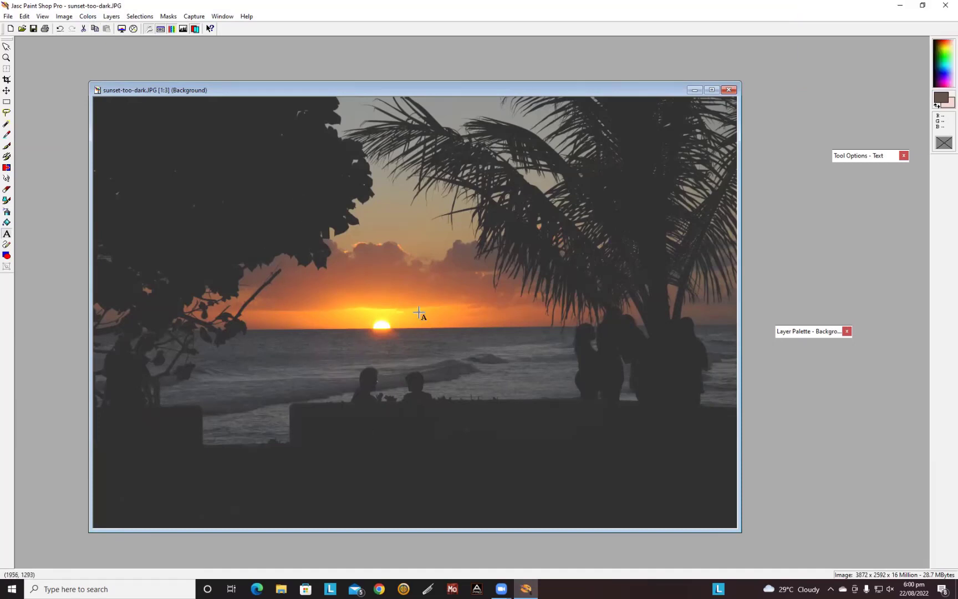
{"action": "left_click", "coordinate": [729, 90]}
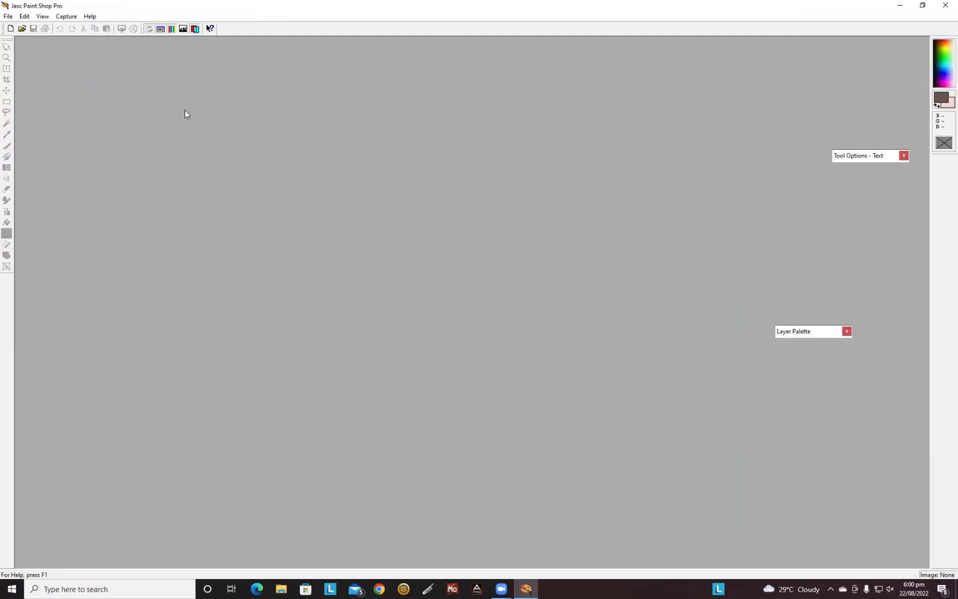
Open the photo rugged-rocks.jpg from the photocourse folder.
{"action": "left_click", "coordinate": [8, 17]}
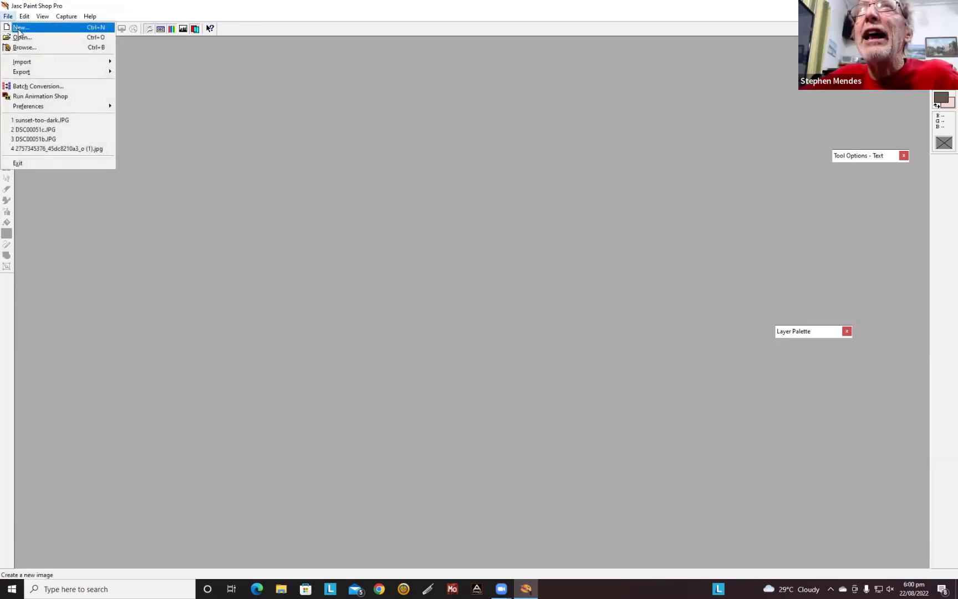
{"action": "left_click", "coordinate": [20, 37]}
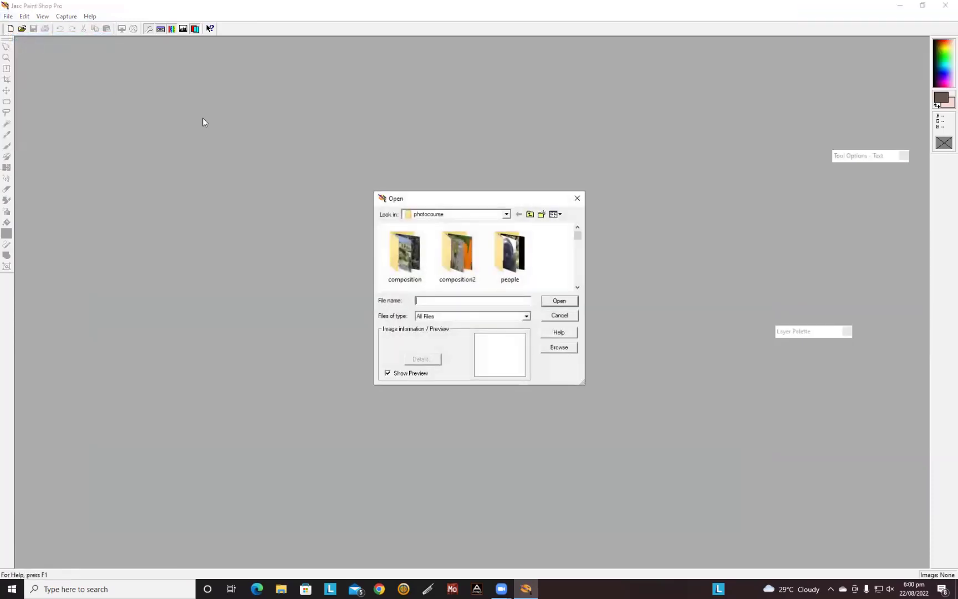
{"action": "left_click_drag", "start_coordinate": [578, 236], "coordinate": [580, 269]}
{"action": "left_click", "coordinate": [520, 257]}
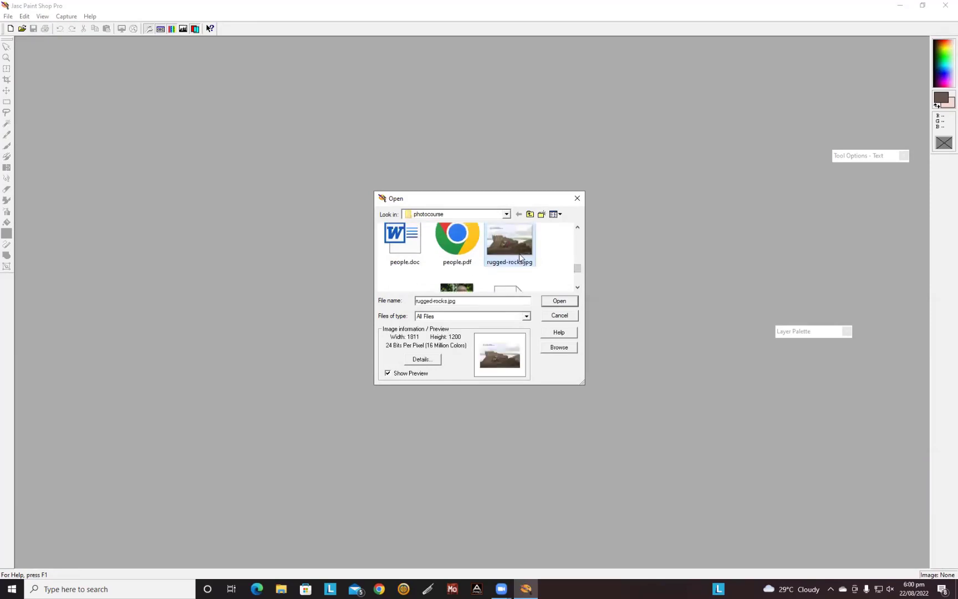
{"action": "left_click", "coordinate": [560, 302]}
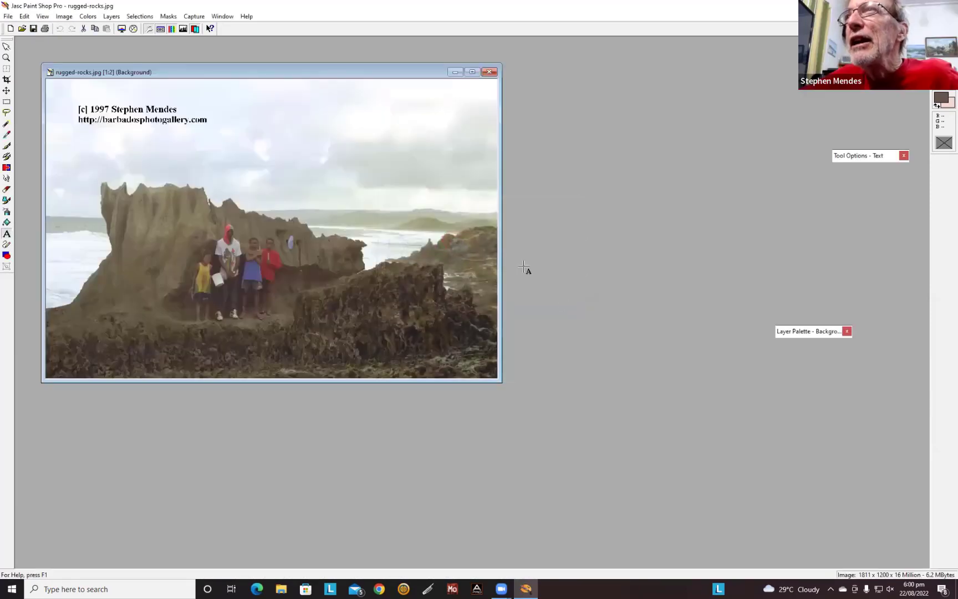
Select a rectangle of plain rock, about 21 × 19 pixels, just above and right of the blue bottle and copy it.
{"action": "left_click", "coordinate": [134, 29]}
{"action": "left_click", "coordinate": [133, 29]}
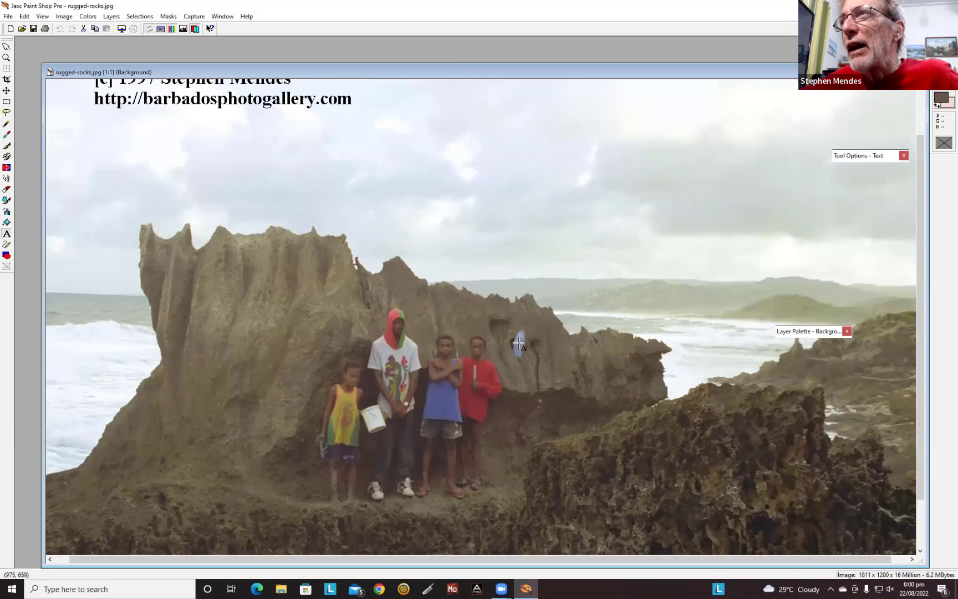
{"action": "left_click", "coordinate": [64, 16]}
{"action": "mouse_move", "coordinate": [74, 118]}
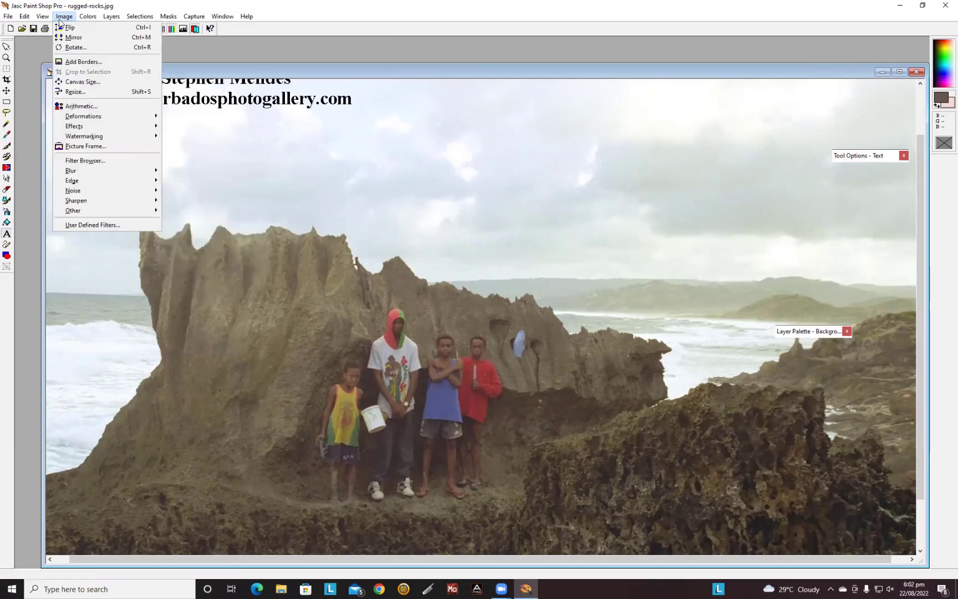
{"action": "mouse_move", "coordinate": [42, 17]}
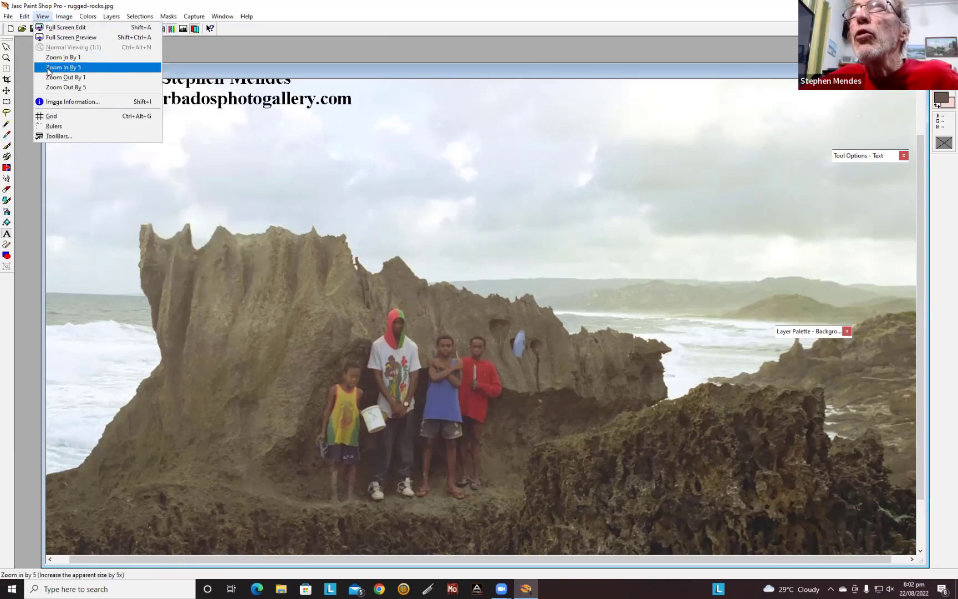
{"action": "left_click", "coordinate": [53, 68]}
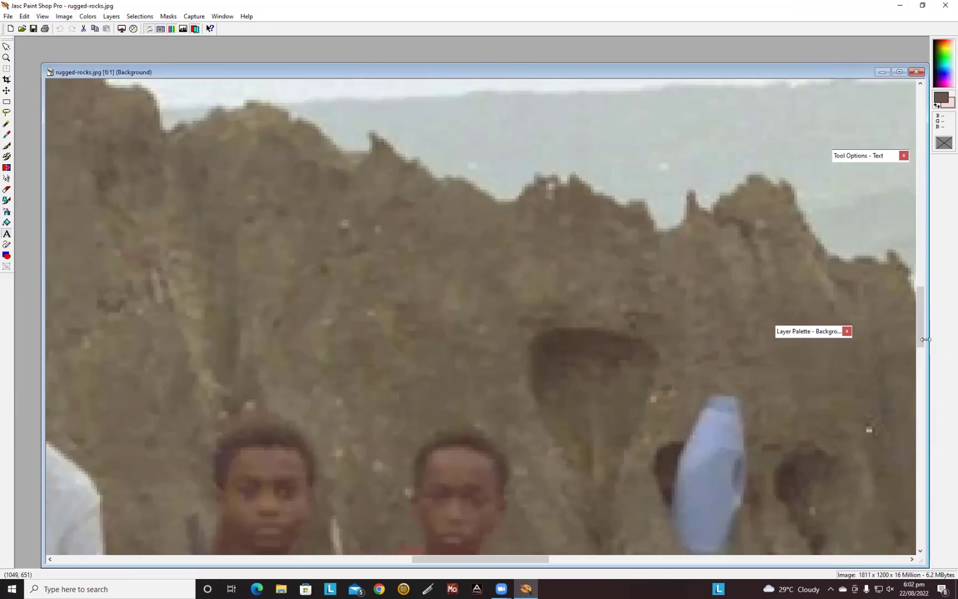
{"action": "left_click_drag", "start_coordinate": [921, 343], "coordinate": [923, 361]}
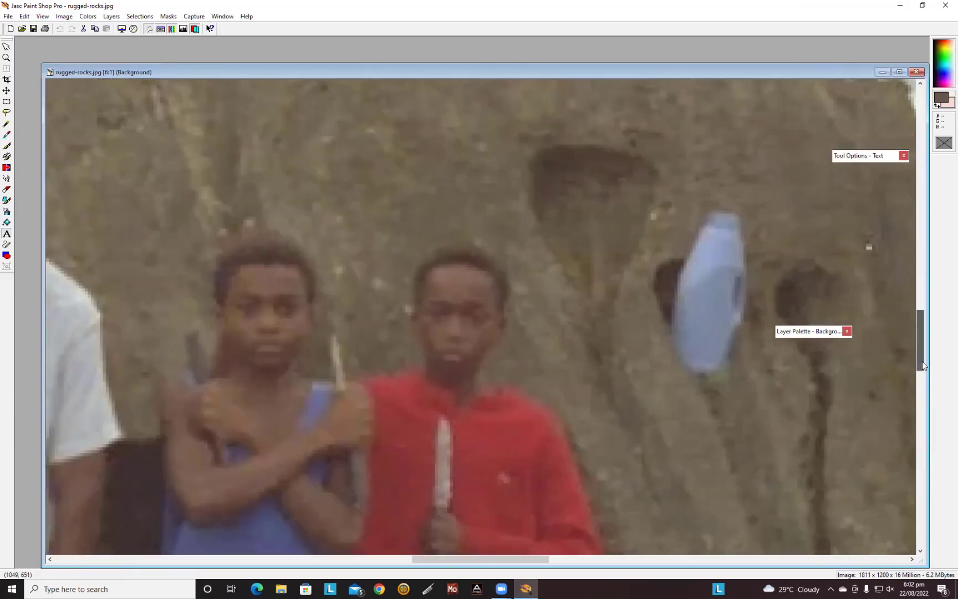
{"action": "left_click_drag", "start_coordinate": [539, 559], "coordinate": [593, 564]}
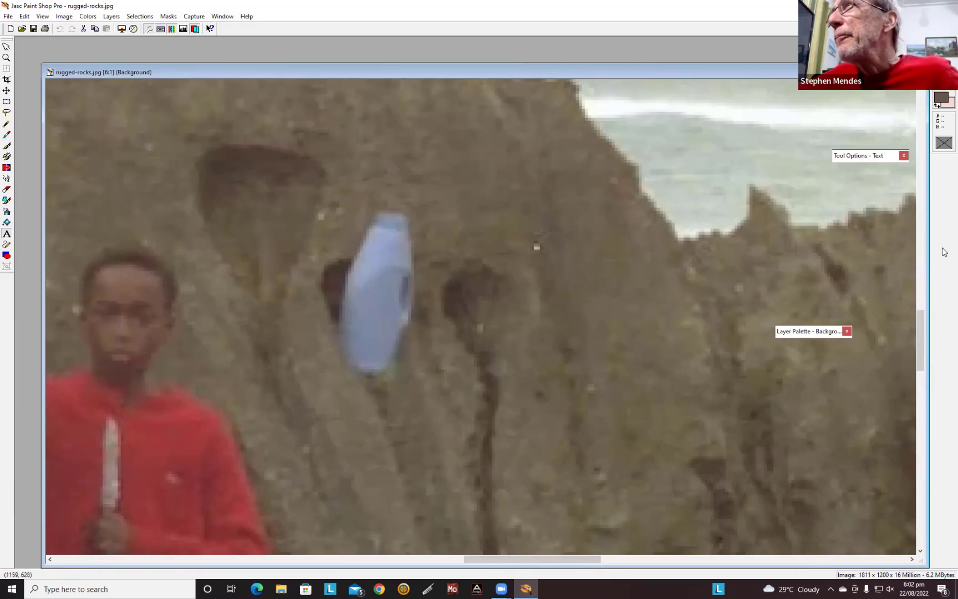
{"action": "left_click_drag", "start_coordinate": [923, 332], "coordinate": [925, 319]}
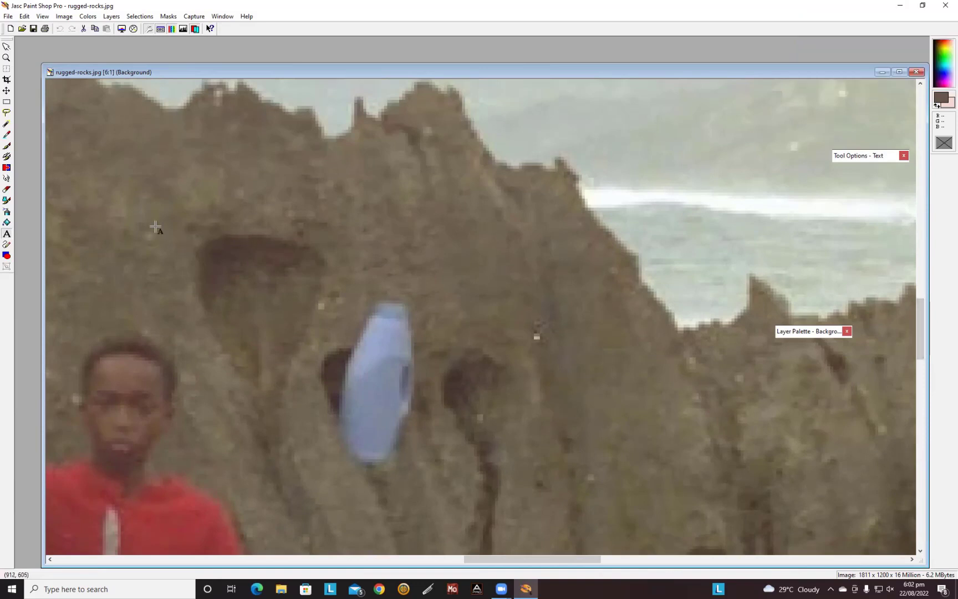
{"action": "left_click", "coordinate": [6, 102]}
{"action": "left_click_drag", "start_coordinate": [410, 259], "coordinate": [471, 312]}
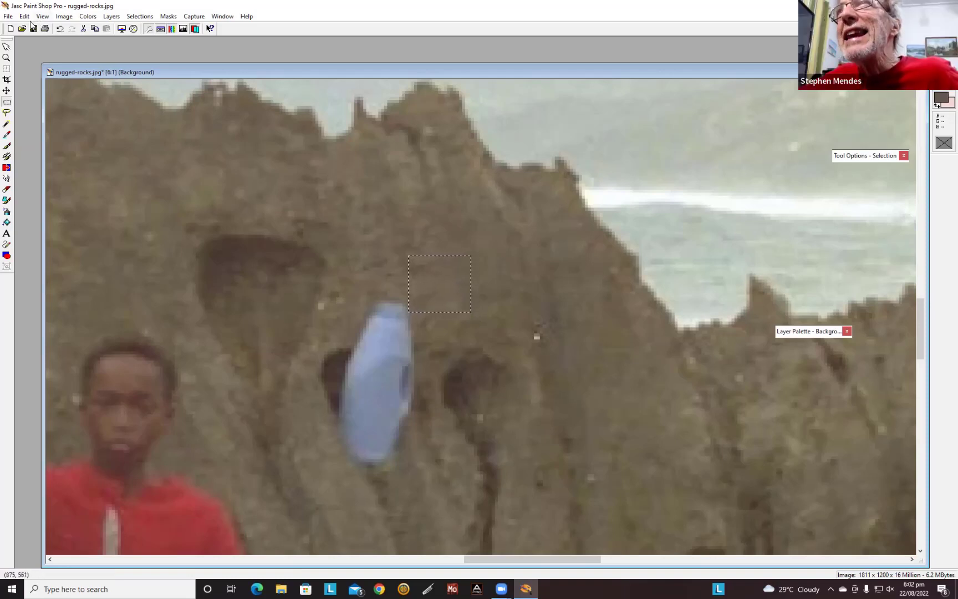
{"action": "left_click", "coordinate": [25, 16]}
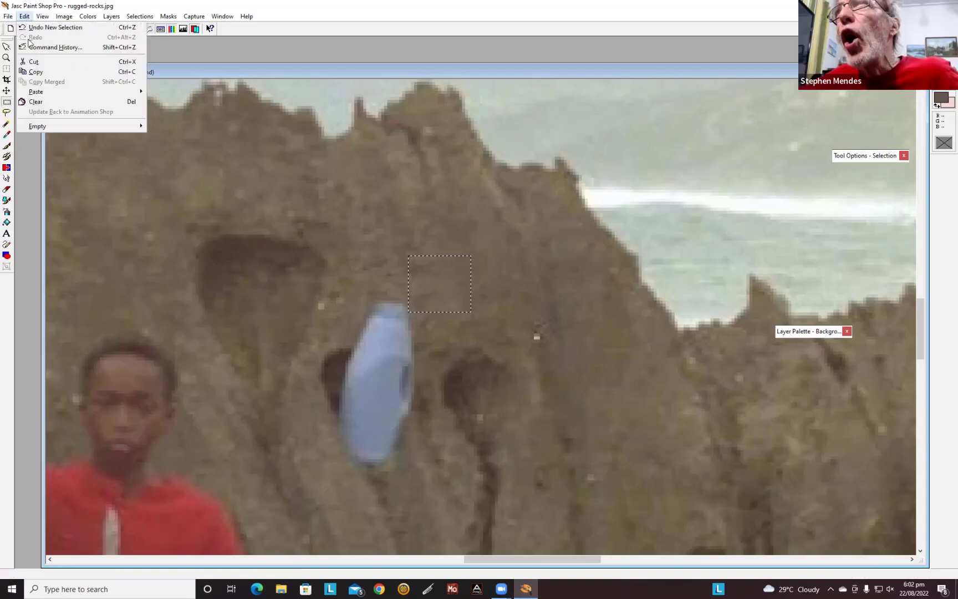
{"action": "left_click", "coordinate": [35, 72]}
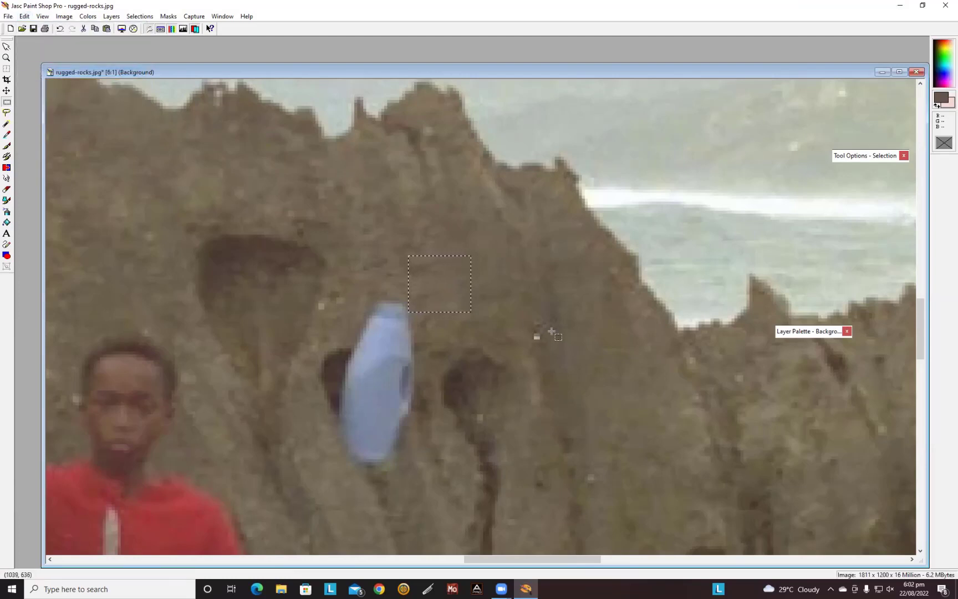
Clear the selection, paste the copied rock as a new selection over the upper part of the blue bottle, and deselect it.
{"action": "left_click", "coordinate": [552, 331]}
{"action": "left_click", "coordinate": [24, 16]}
{"action": "mouse_move", "coordinate": [36, 94]}
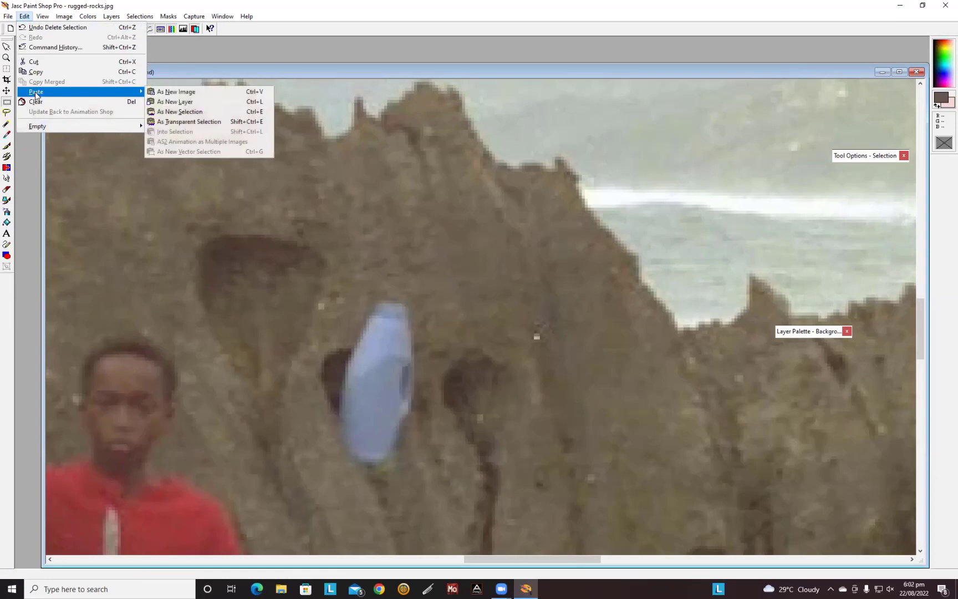
{"action": "left_click", "coordinate": [172, 113]}
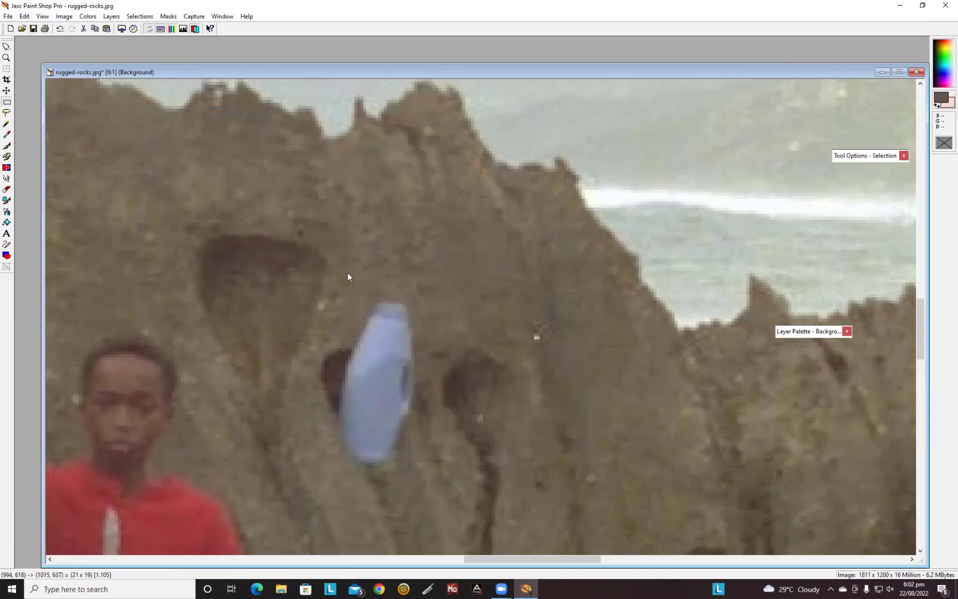
{"action": "left_click", "coordinate": [407, 332]}
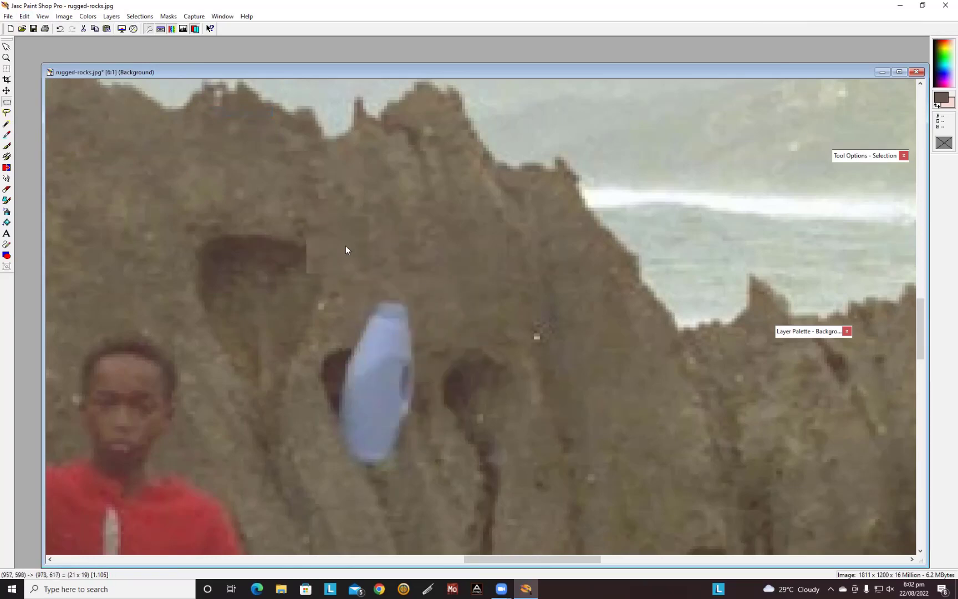
{"action": "left_click", "coordinate": [386, 327]}
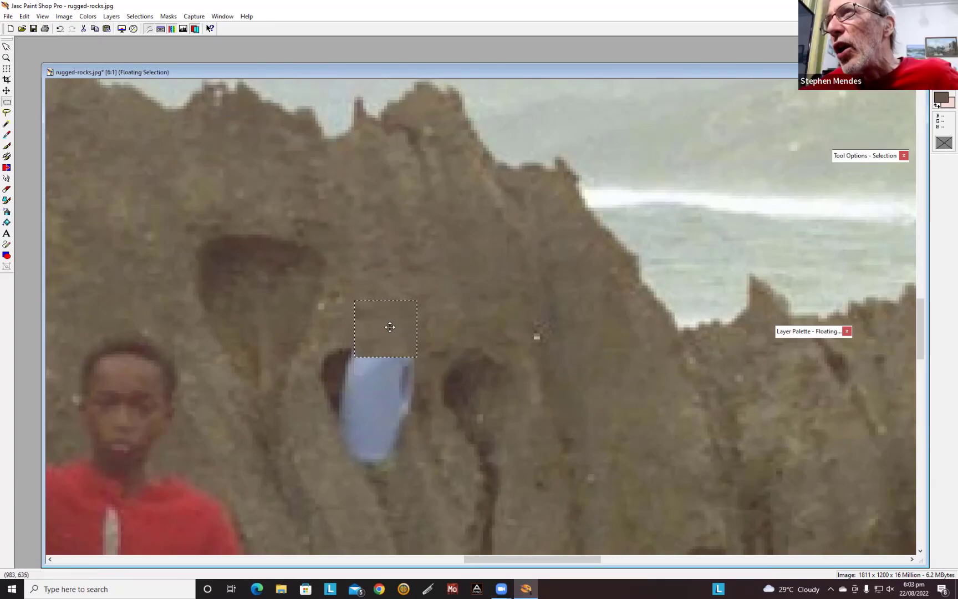
{"action": "right_click", "coordinate": [474, 292]}
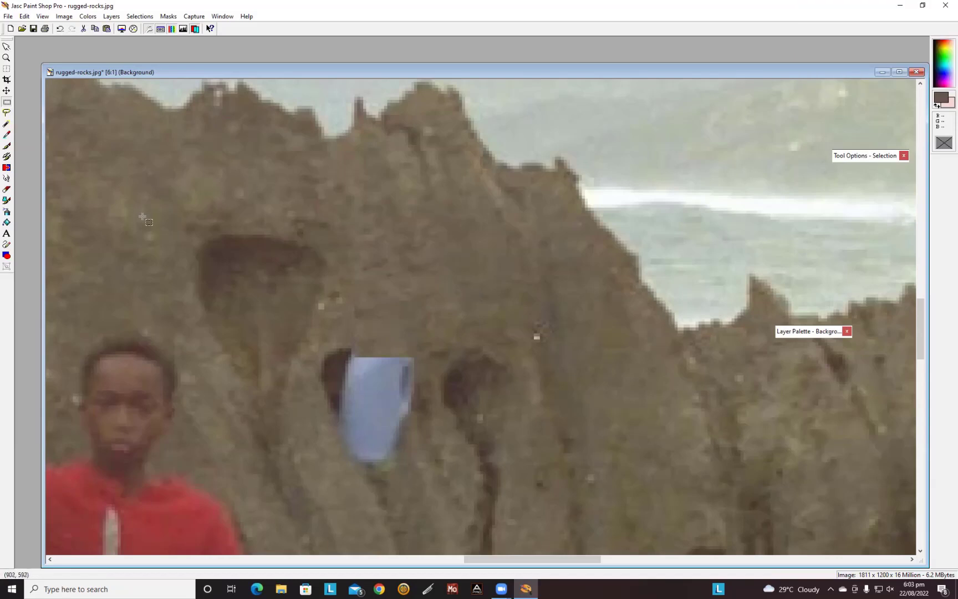
Paste the copied rock as a new selection over the lower part of the blue bottle and deselect it.
{"action": "left_click", "coordinate": [24, 17]}
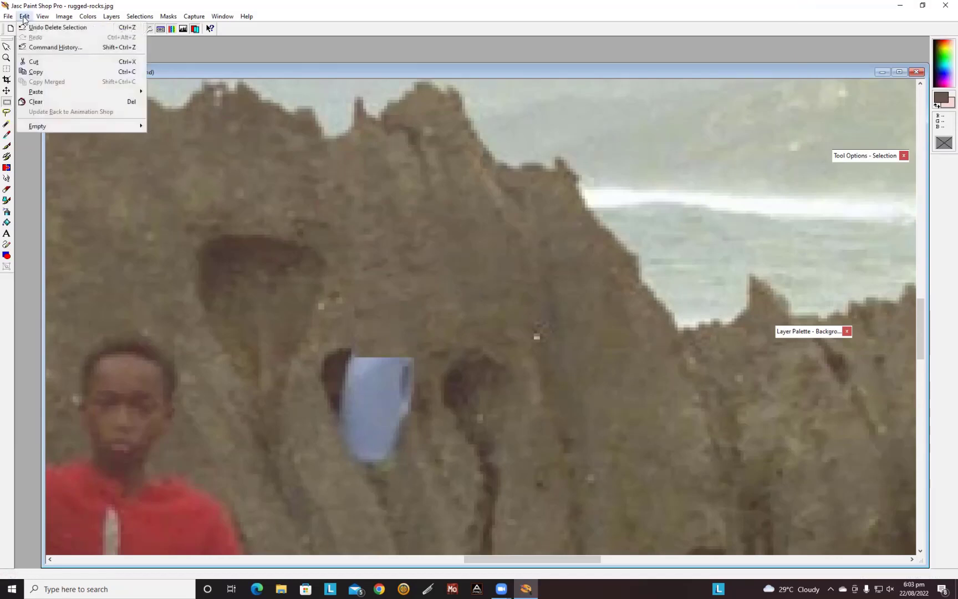
{"action": "mouse_move", "coordinate": [127, 96]}
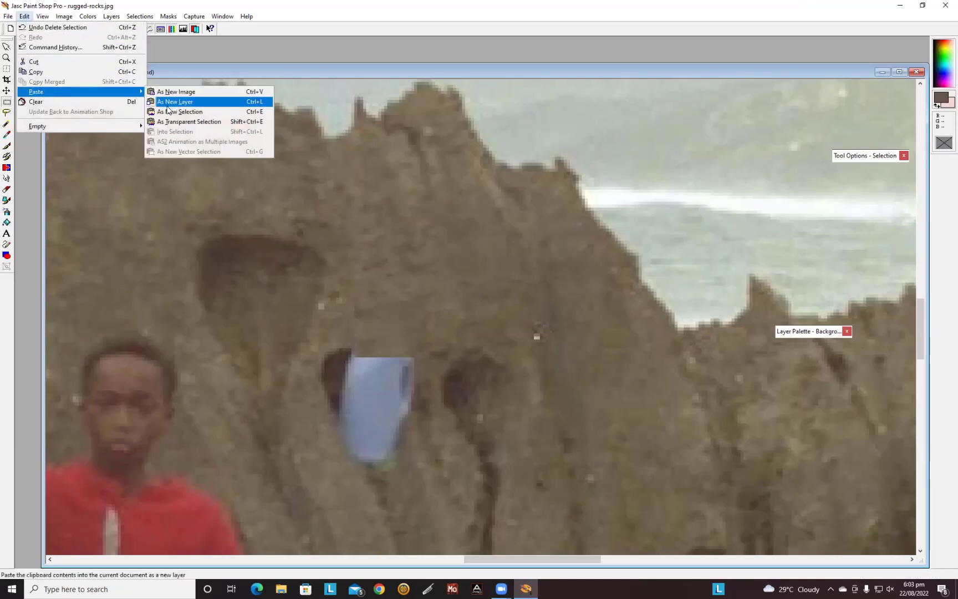
{"action": "key", "text": "Return"}
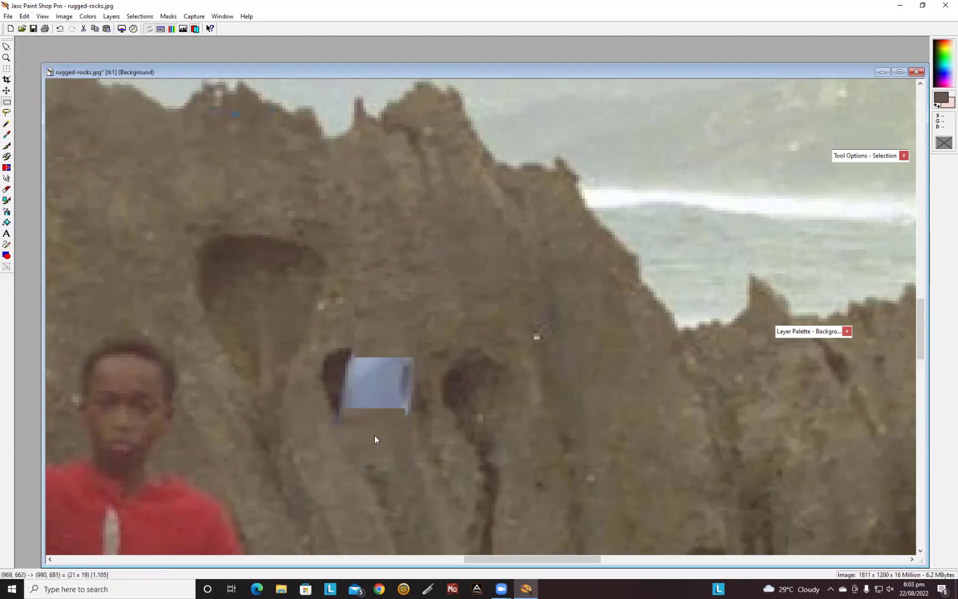
{"action": "left_click", "coordinate": [375, 435]}
{"action": "left_click_drag", "start_coordinate": [386, 442], "coordinate": [372, 436]}
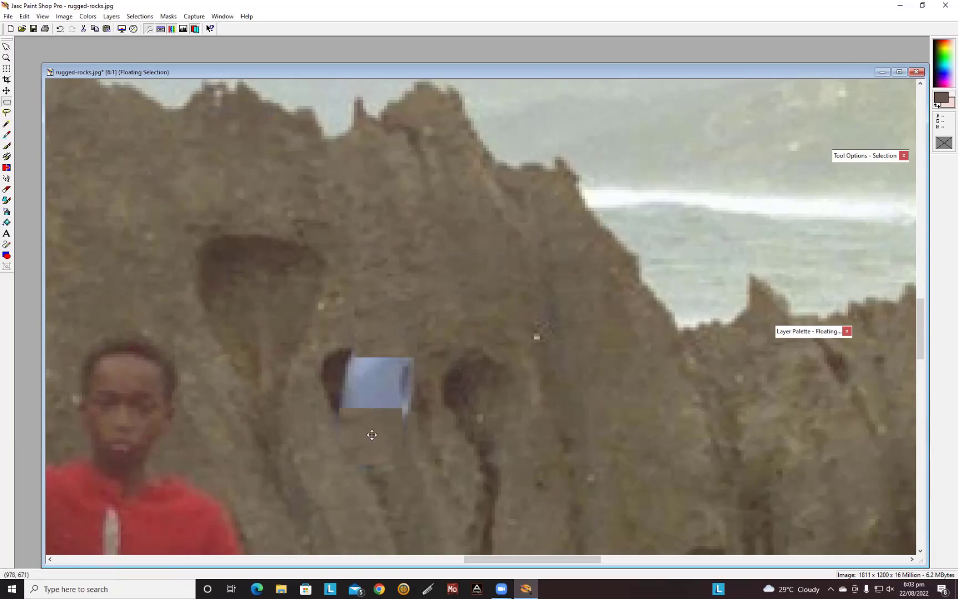
{"action": "left_click", "coordinate": [404, 478]}
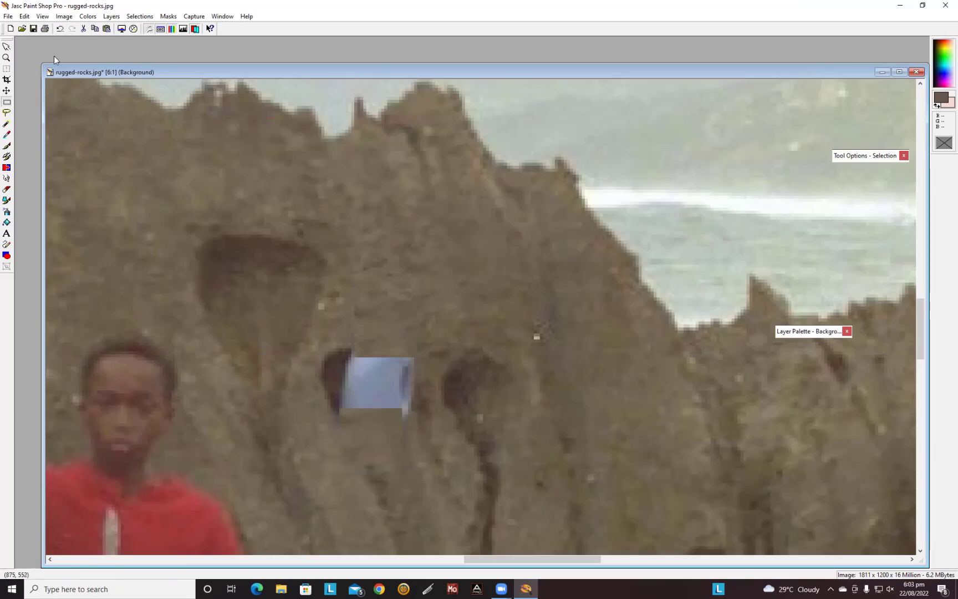
Paste the same rock patch as a new selection over the remaining blue rectangle between the two dark hollows and deselect it.
{"action": "left_click", "coordinate": [26, 16]}
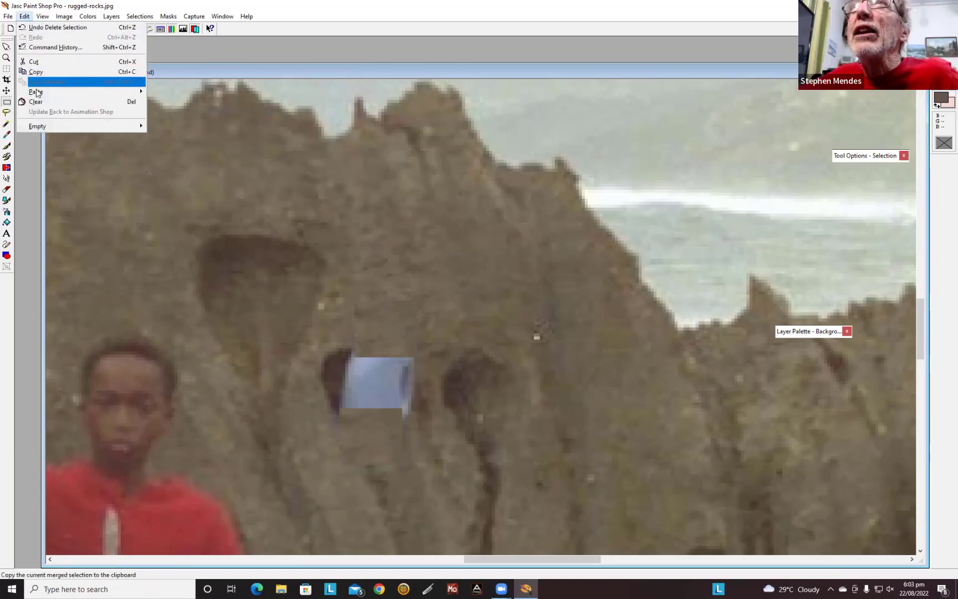
{"action": "mouse_move", "coordinate": [96, 91]}
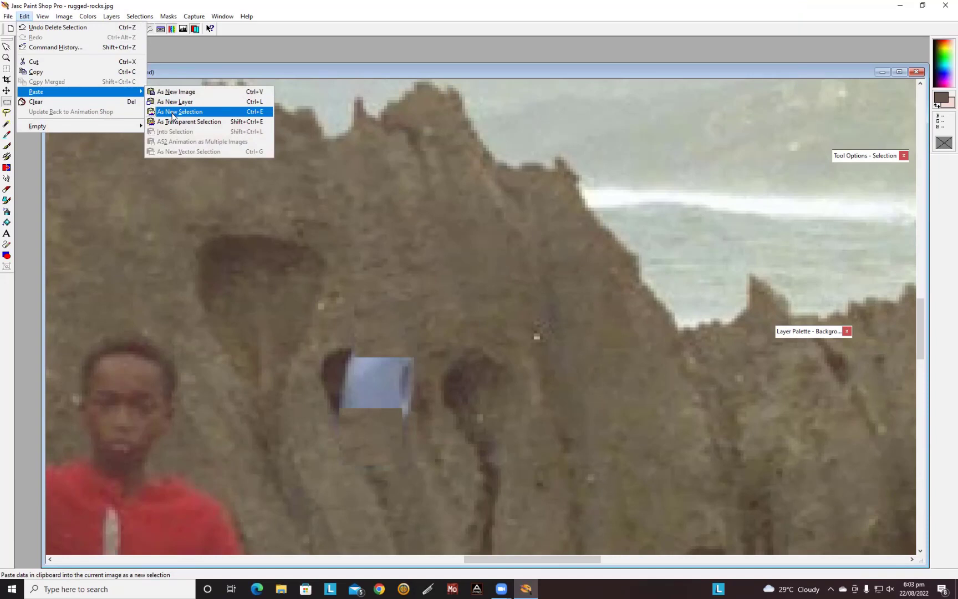
{"action": "left_click", "coordinate": [173, 111]}
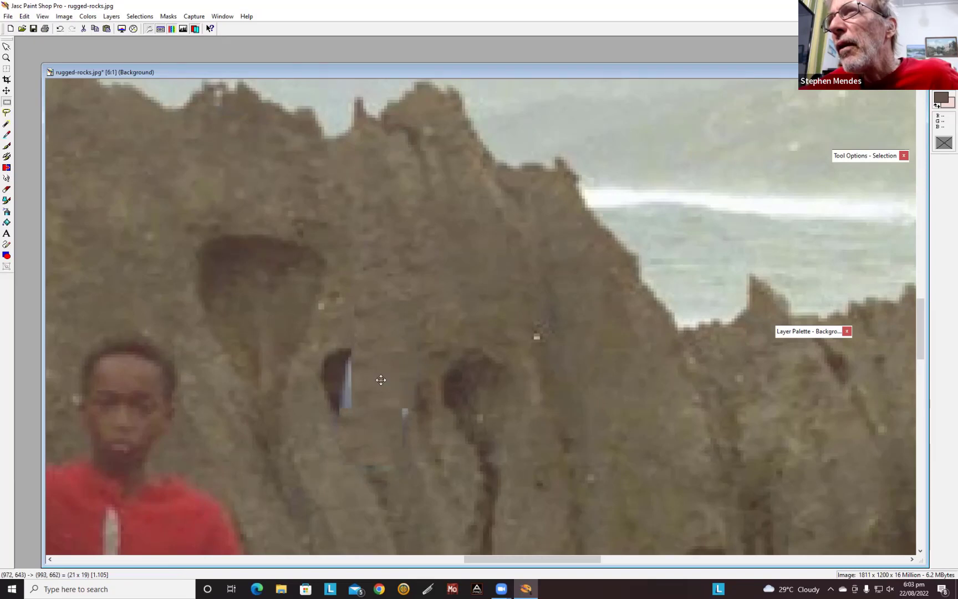
{"action": "left_click", "coordinate": [378, 386]}
{"action": "key", "text": "ctrl+d"}
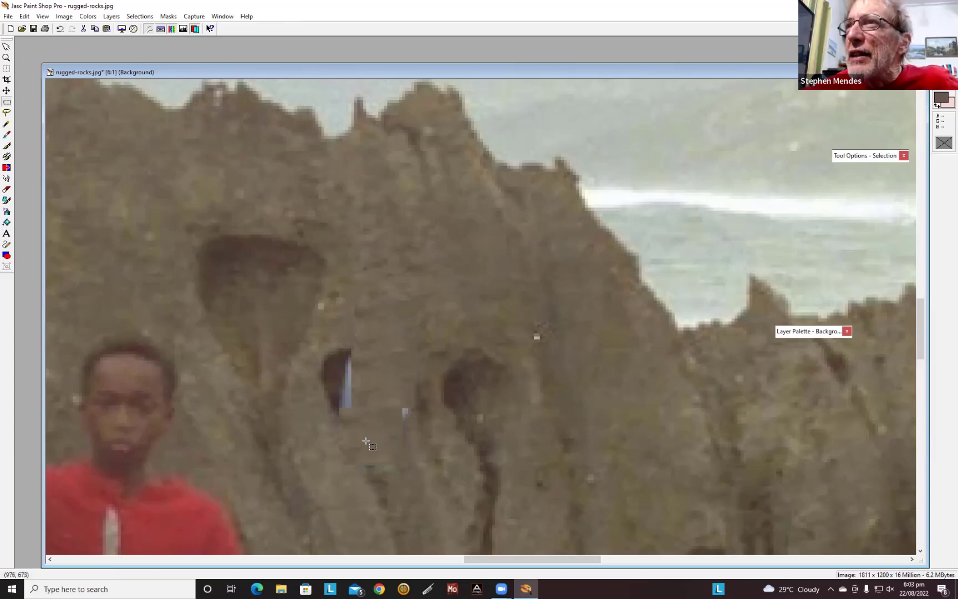
Select a small rectangle of plain rock, about 8 × 6 pixels, just below the covered bottle area and copy it.
{"action": "left_click_drag", "start_coordinate": [366, 431], "coordinate": [388, 448]}
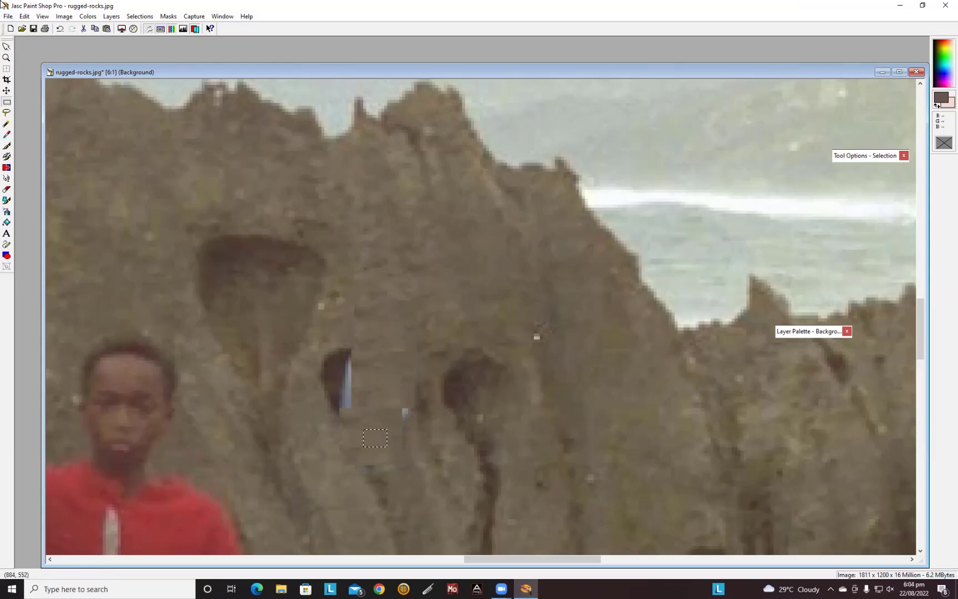
{"action": "left_click", "coordinate": [25, 17]}
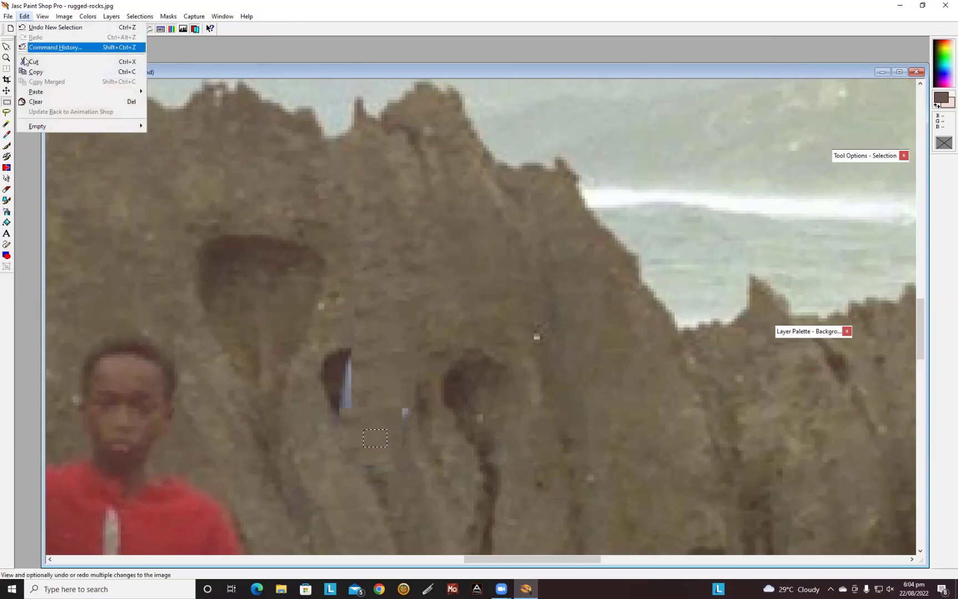
{"action": "left_click", "coordinate": [35, 72]}
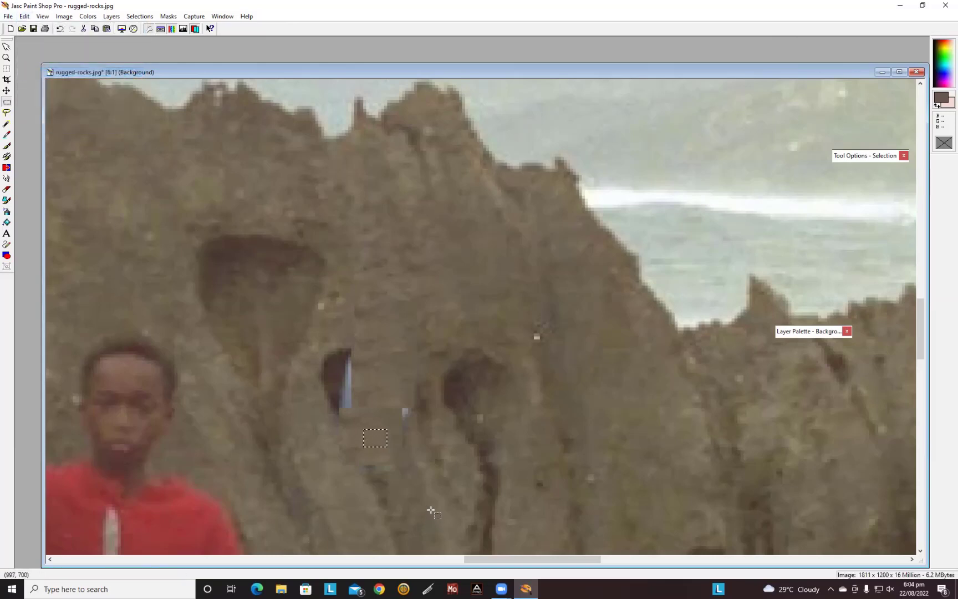
Clear the selection, paste the small rock patch as a new selection over the blue speck right of the covered bottle, and deselect it.
{"action": "left_click", "coordinate": [404, 471]}
{"action": "left_click", "coordinate": [25, 17]}
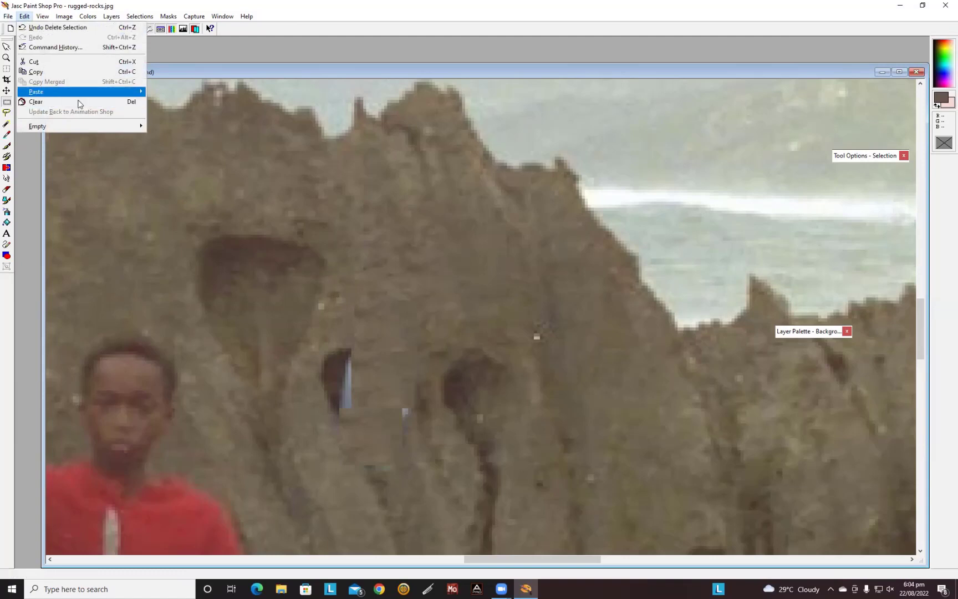
{"action": "mouse_move", "coordinate": [138, 97]}
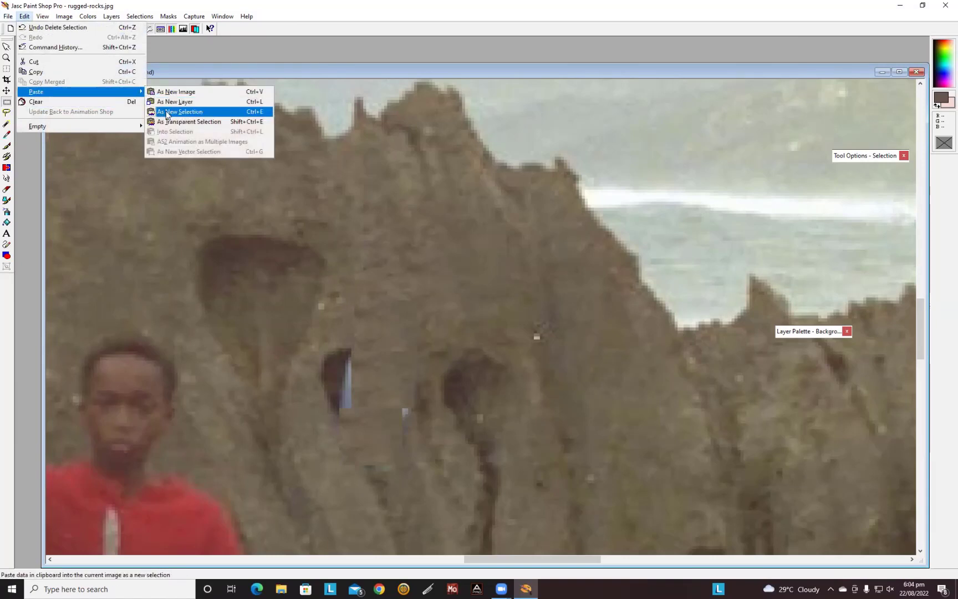
{"action": "left_click", "coordinate": [166, 113]}
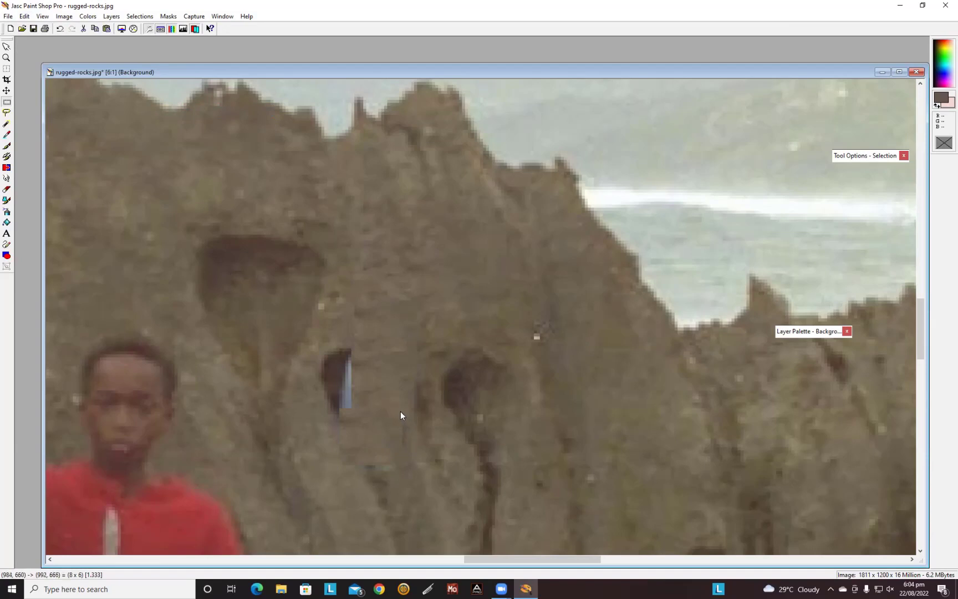
{"action": "left_click", "coordinate": [401, 411]}
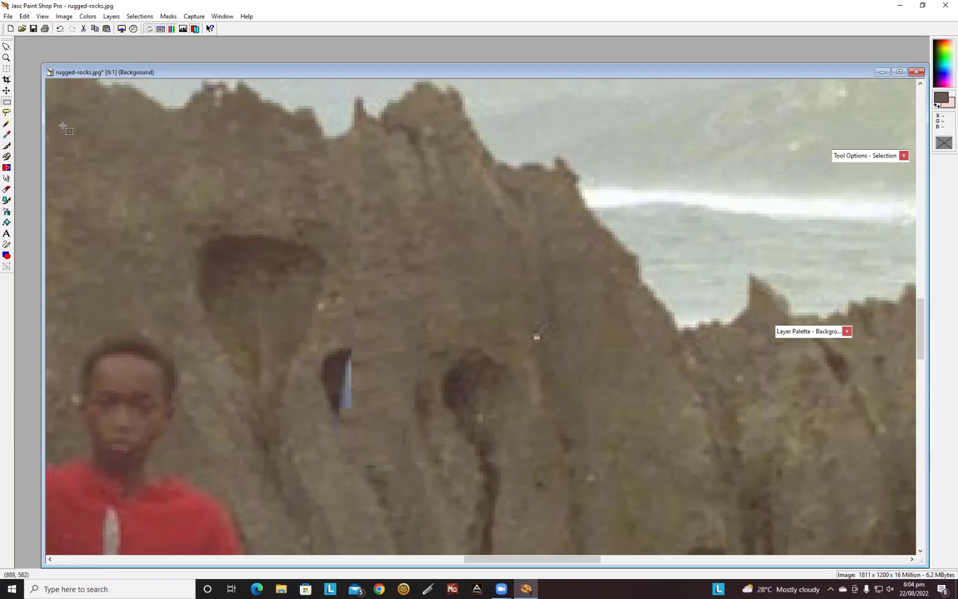
Paste the small rock patch as a new selection over the lower end of the blue sliver beside the dark hole and deselect it.
{"action": "left_click", "coordinate": [23, 16]}
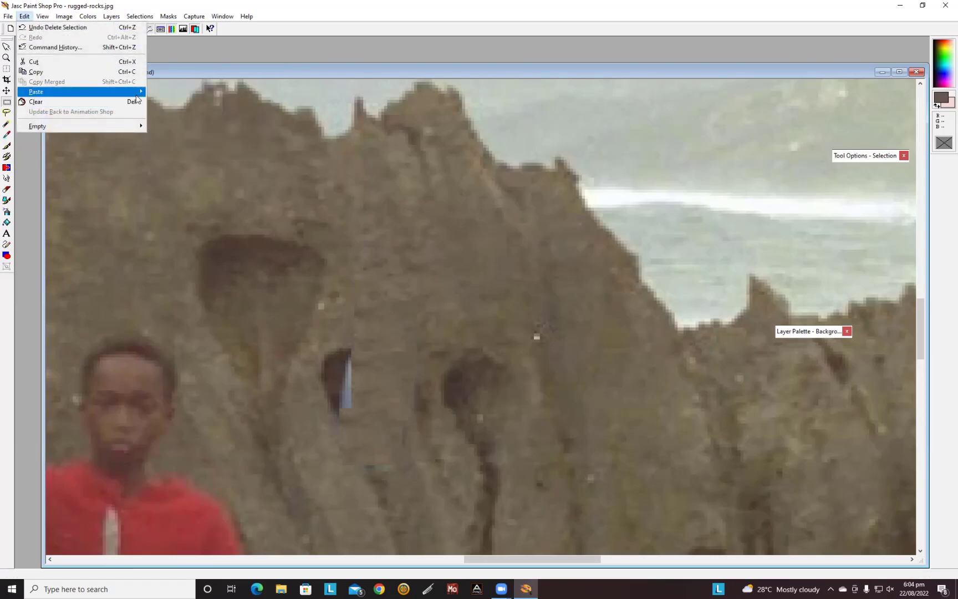
{"action": "mouse_move", "coordinate": [136, 94]}
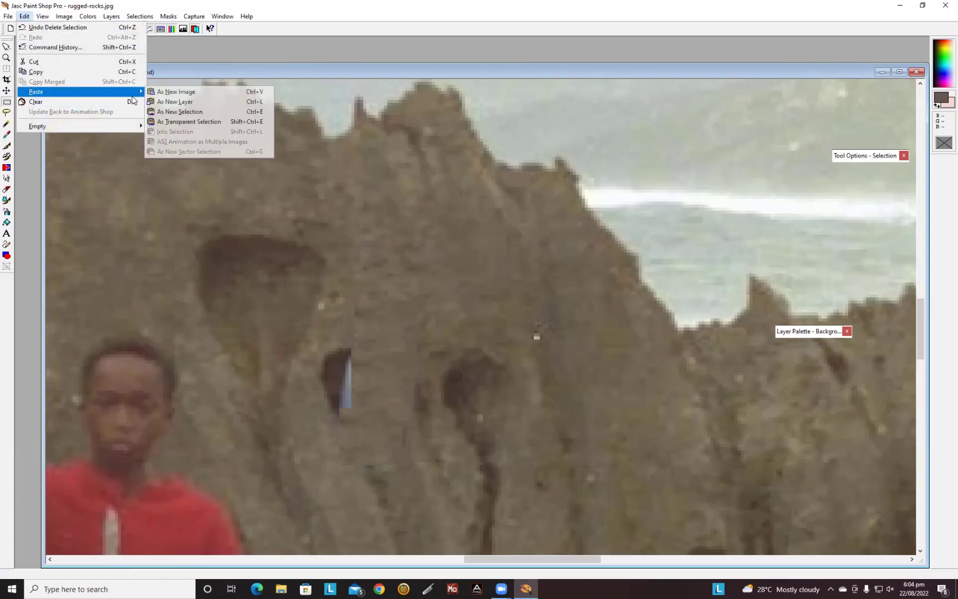
{"action": "left_click", "coordinate": [167, 113]}
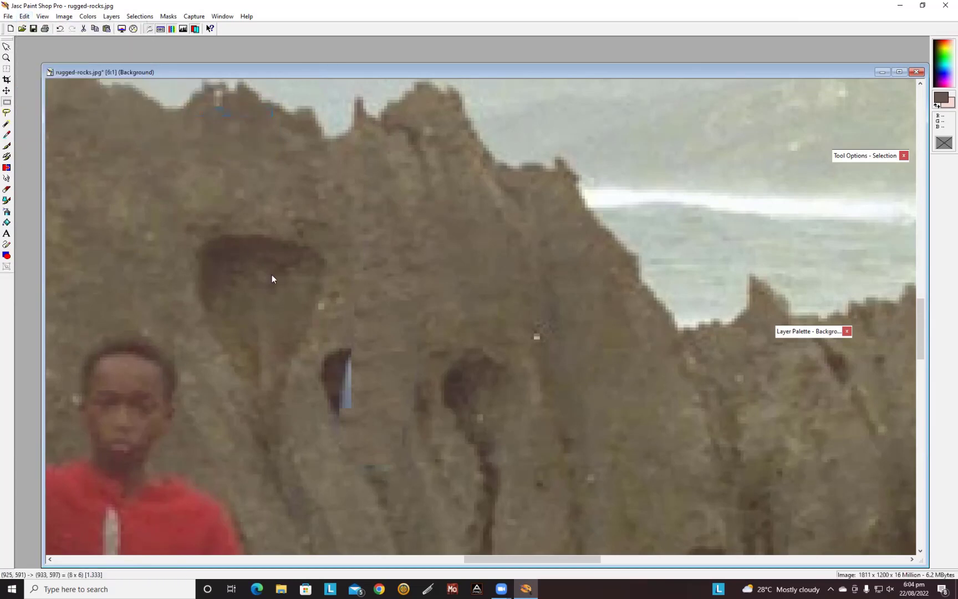
{"action": "left_click", "coordinate": [352, 406]}
{"action": "right_click", "coordinate": [367, 465]}
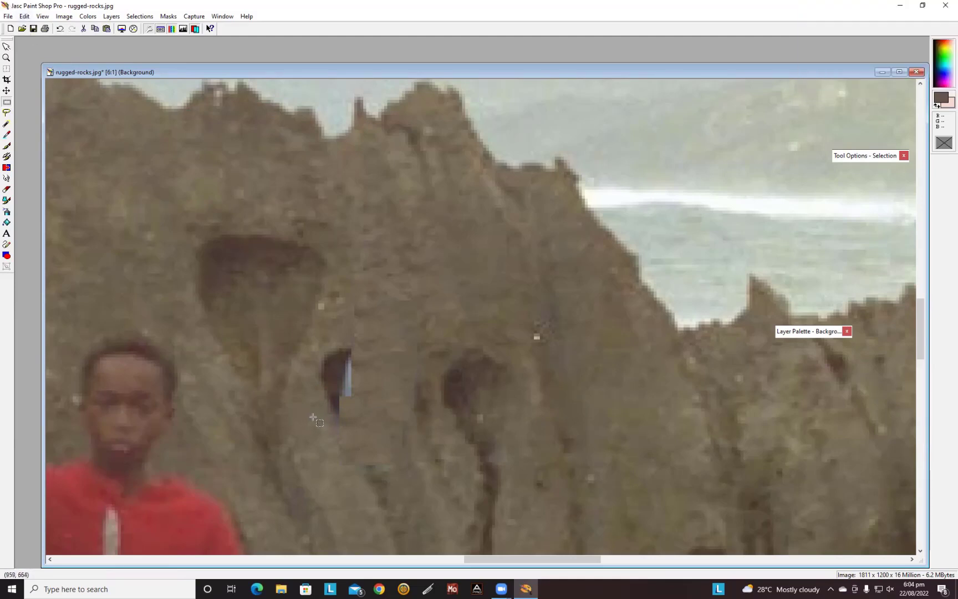
Select a rectangle of plain rock, about 18 × 21 pixels, just below the small dark hole and copy it.
{"action": "left_click_drag", "start_coordinate": [314, 417], "coordinate": [349, 472]}
{"action": "right_click", "coordinate": [381, 432]}
{"action": "left_click_drag", "start_coordinate": [311, 431], "coordinate": [363, 492]}
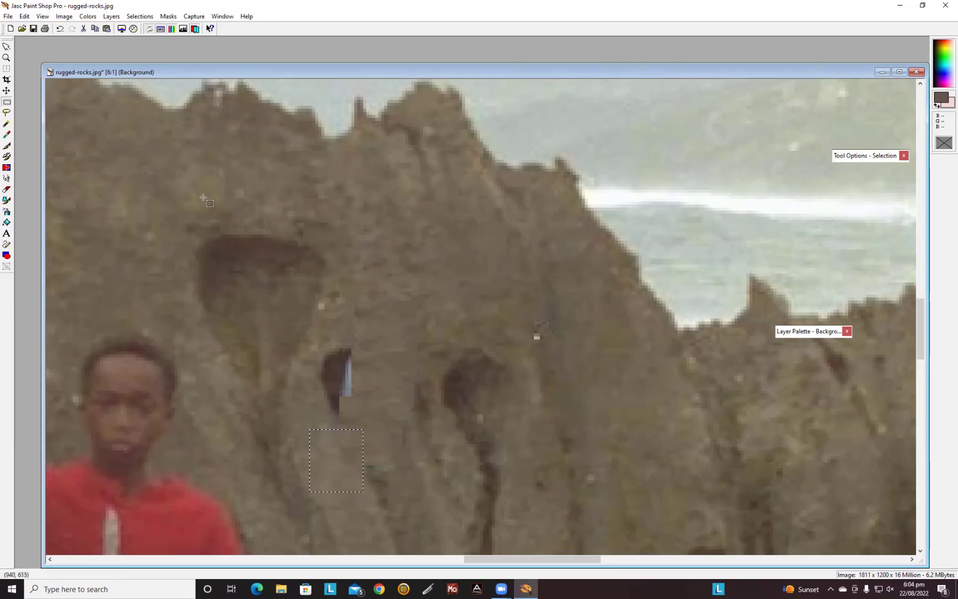
{"action": "left_click", "coordinate": [24, 17]}
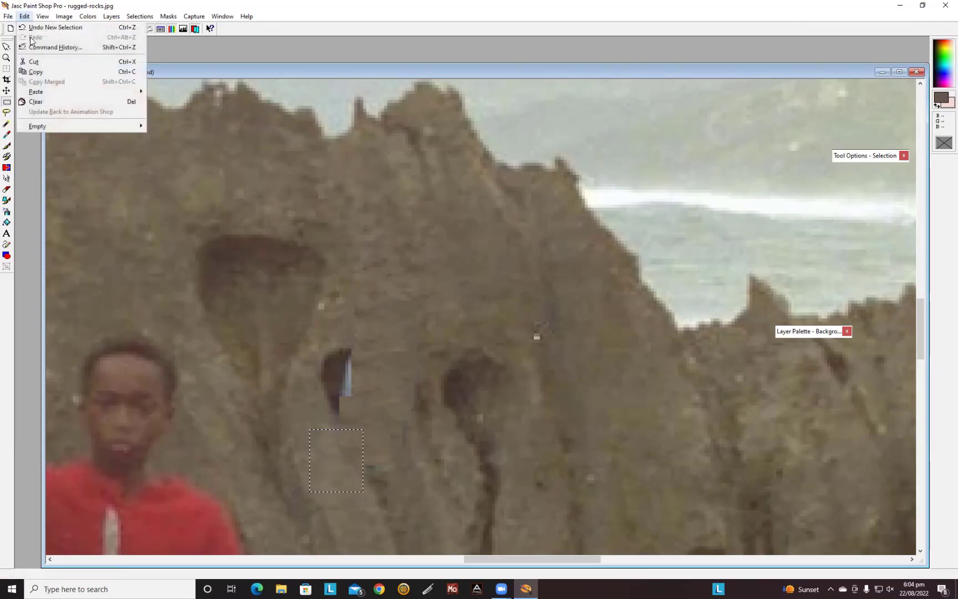
{"action": "left_click", "coordinate": [43, 72]}
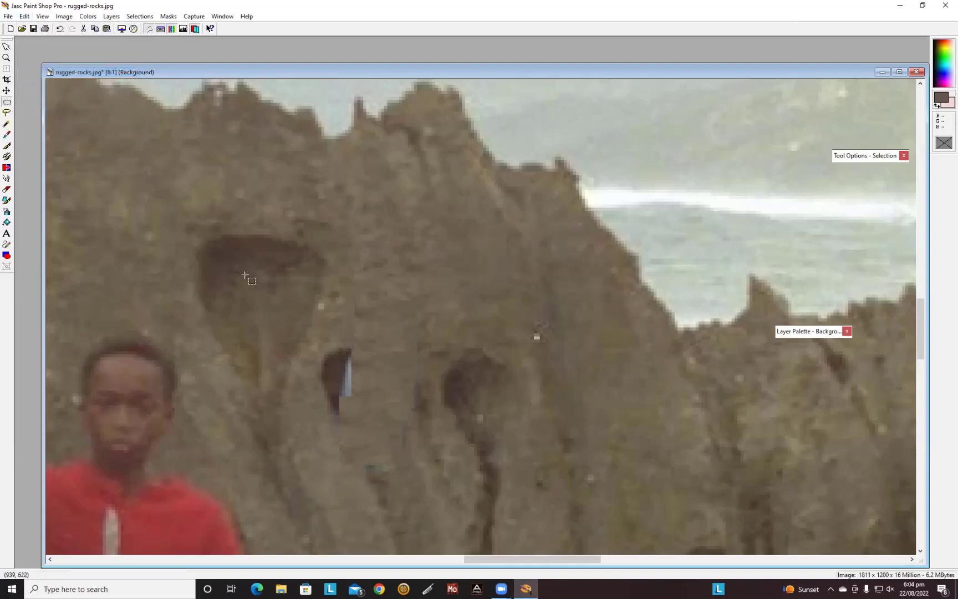
Paste the larger rock patch as a new selection over the dark hole with the remaining blue sliver and deselect it.
{"action": "left_click", "coordinate": [25, 16]}
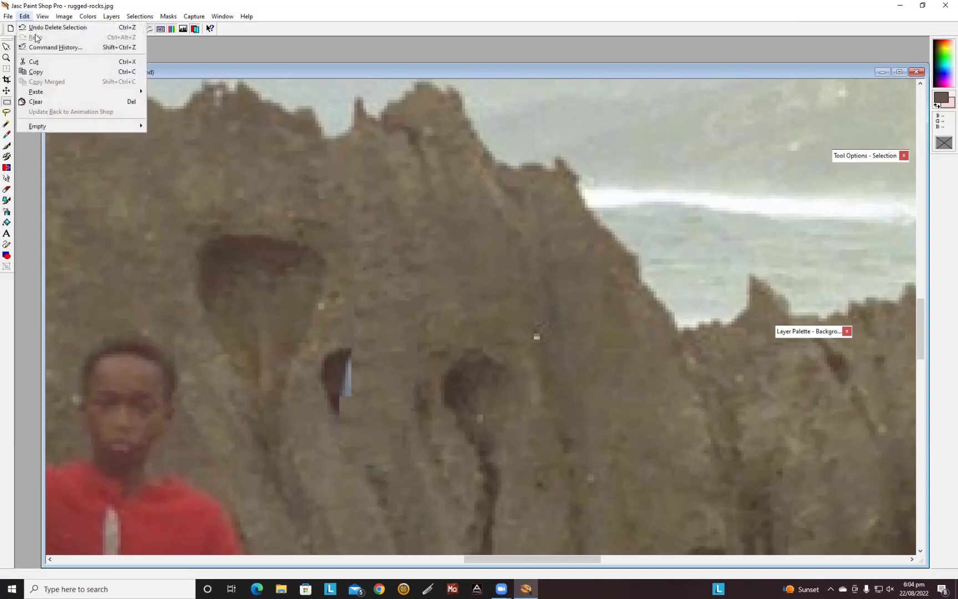
{"action": "mouse_move", "coordinate": [89, 93]}
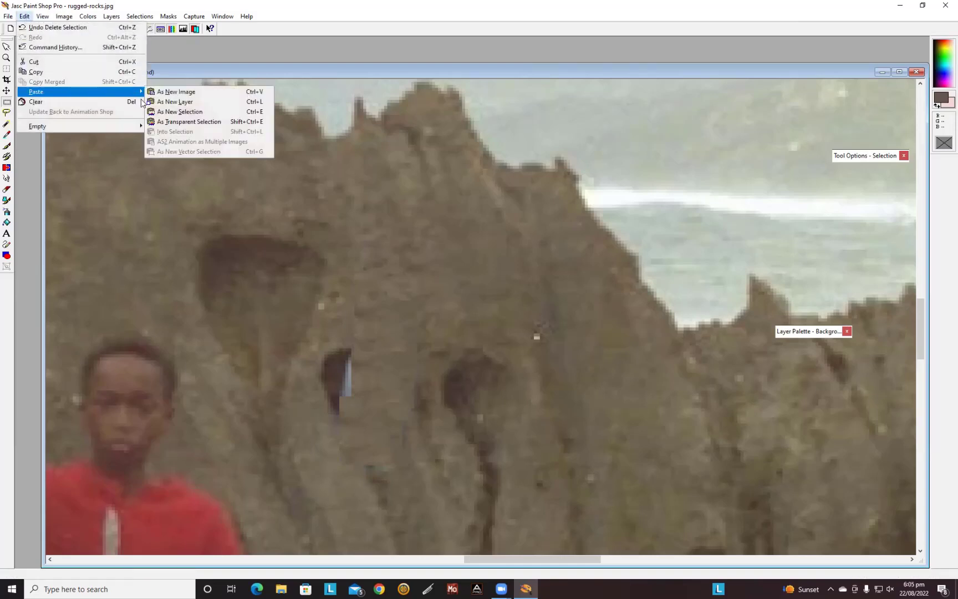
{"action": "left_click", "coordinate": [180, 111]}
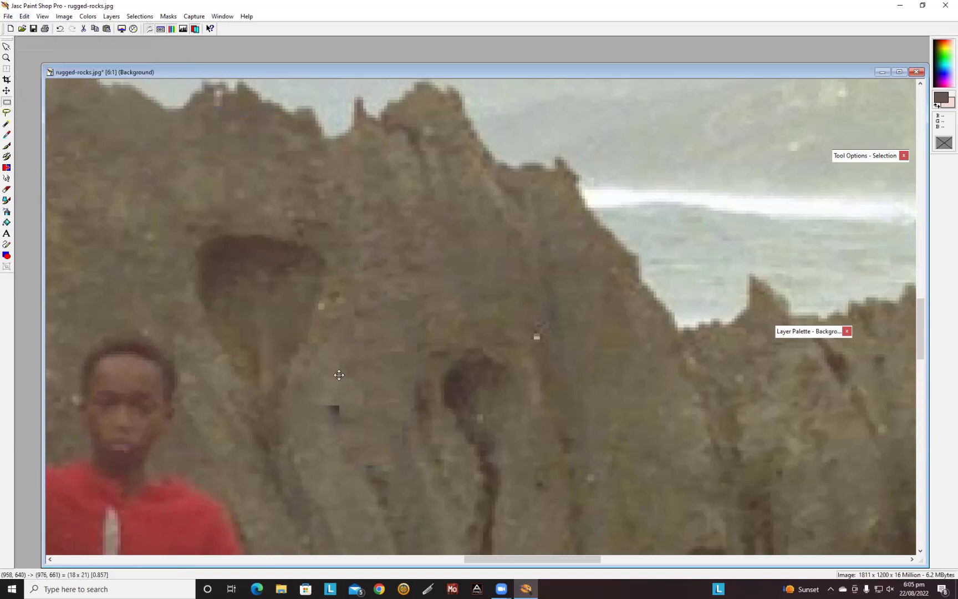
{"action": "left_click", "coordinate": [338, 379]}
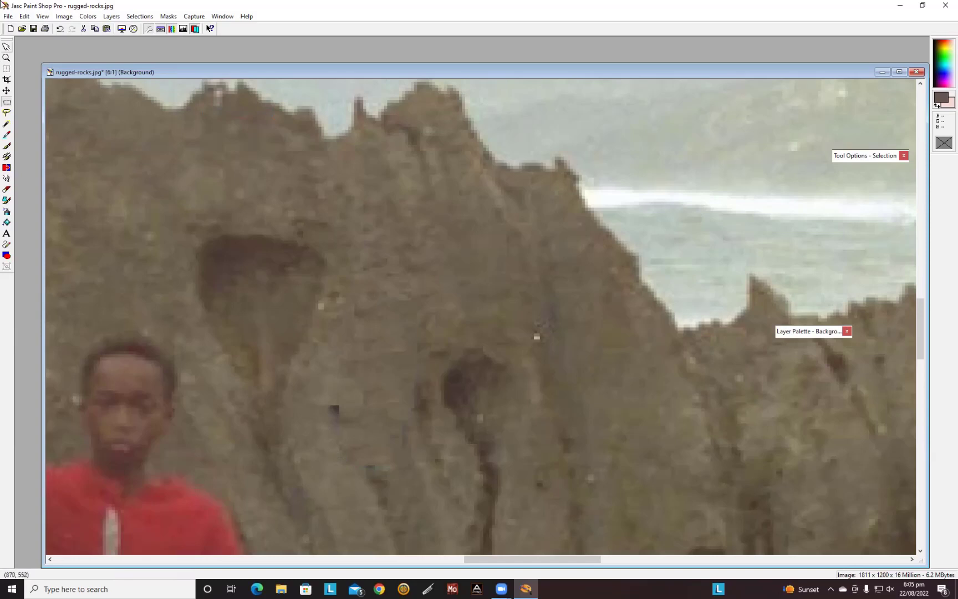
Paste the larger rock patch again as a new selection over the leftover dark spot of the hole and deselect it.
{"action": "left_click", "coordinate": [28, 17]}
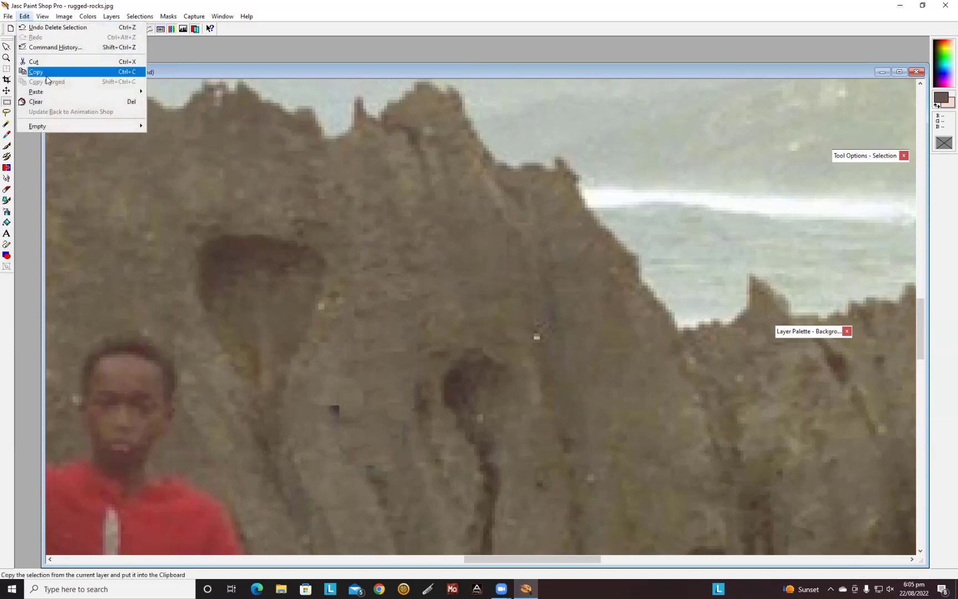
{"action": "mouse_move", "coordinate": [119, 92]}
{"action": "left_click", "coordinate": [168, 112]}
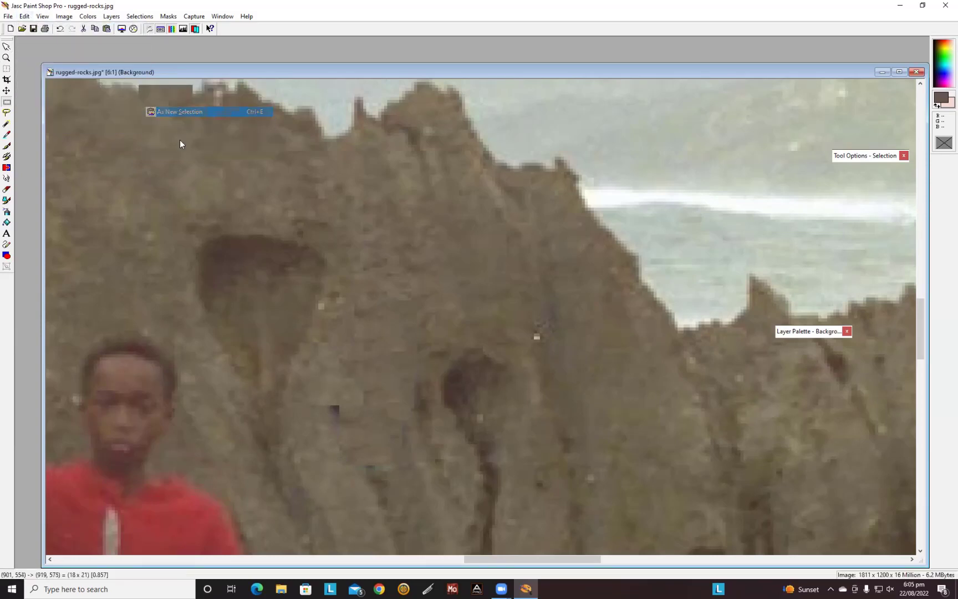
{"action": "left_click", "coordinate": [183, 145]}
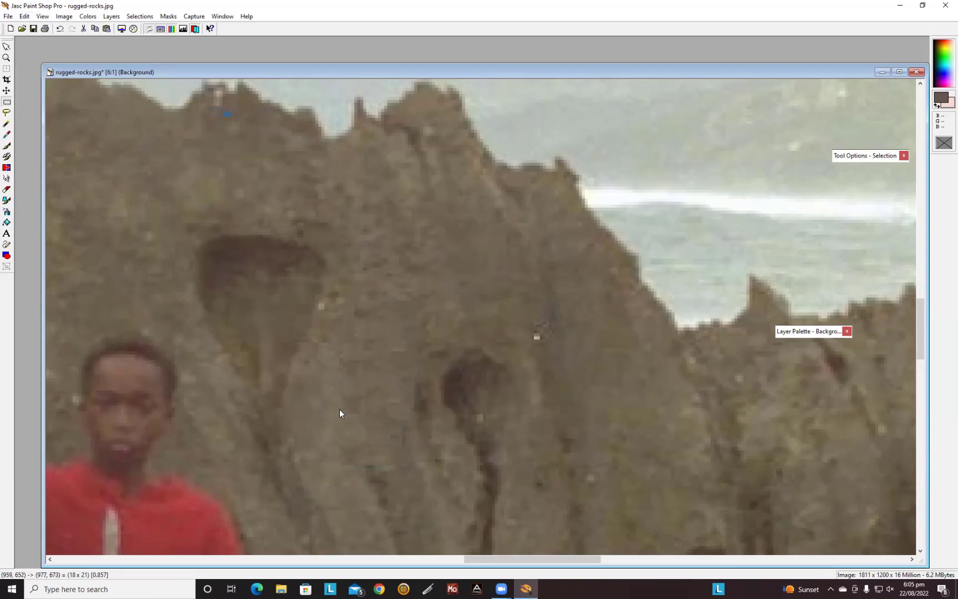
{"action": "left_click", "coordinate": [340, 410]}
{"action": "left_click", "coordinate": [382, 328]}
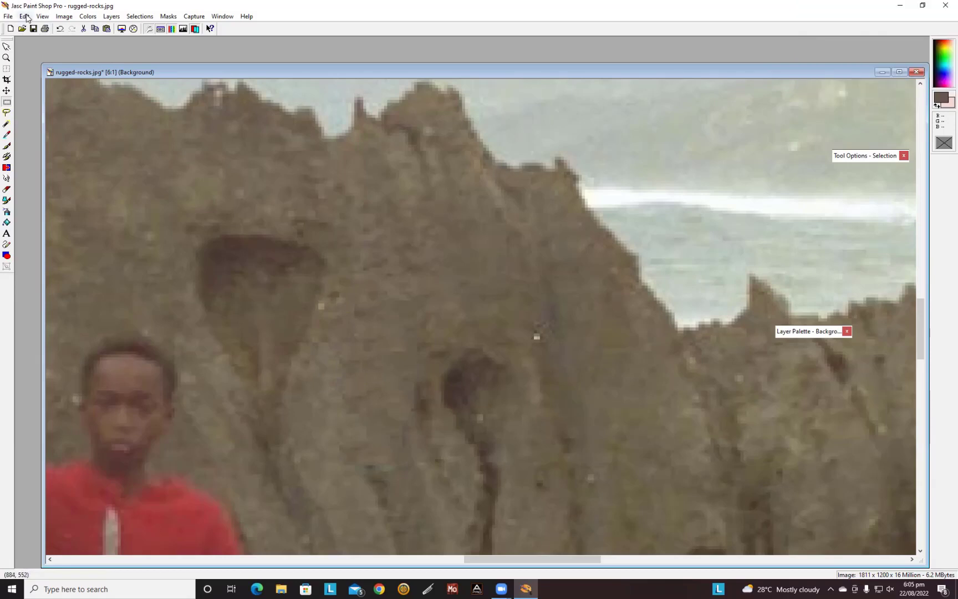
Activate the Dropper and switch to the Paint Brush tool for touching up the rock.
{"action": "left_click", "coordinate": [7, 136]}
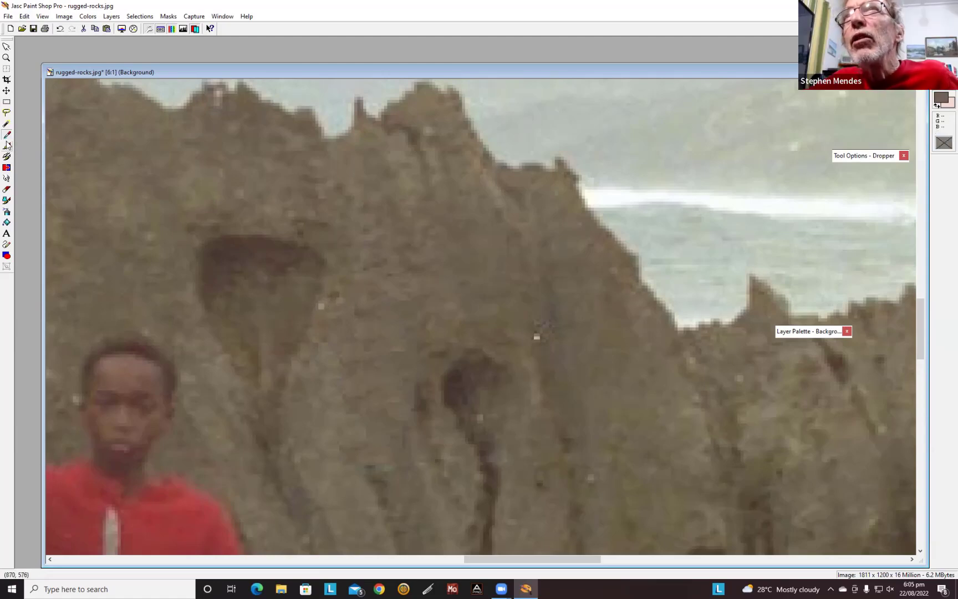
{"action": "left_click", "coordinate": [7, 146]}
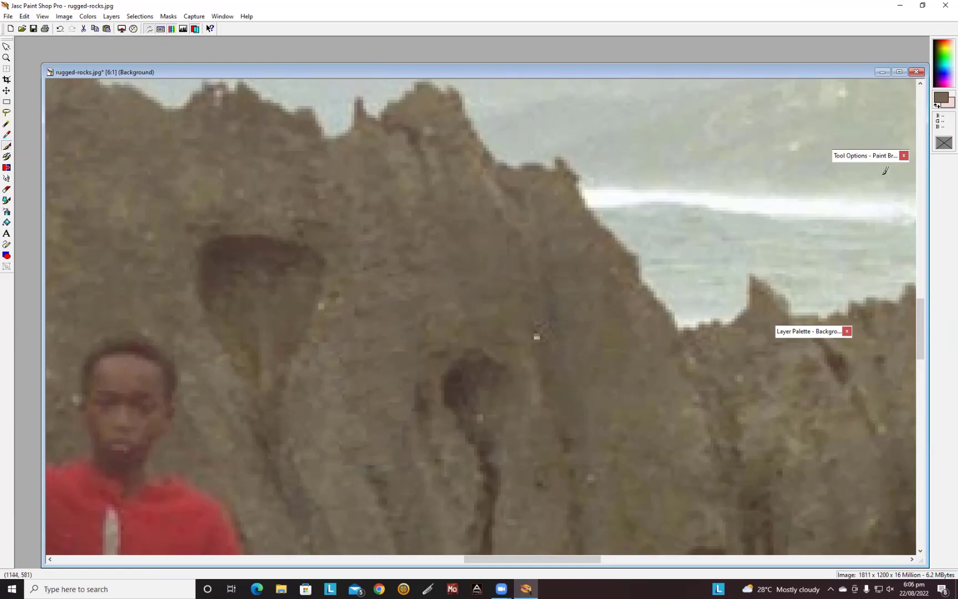
{"action": "mouse_move", "coordinate": [875, 167]}
Save the retouched rock photo under the new name rugged-rocks-b.jpg in the photocourse folder and close it.
{"action": "left_click", "coordinate": [133, 29]}
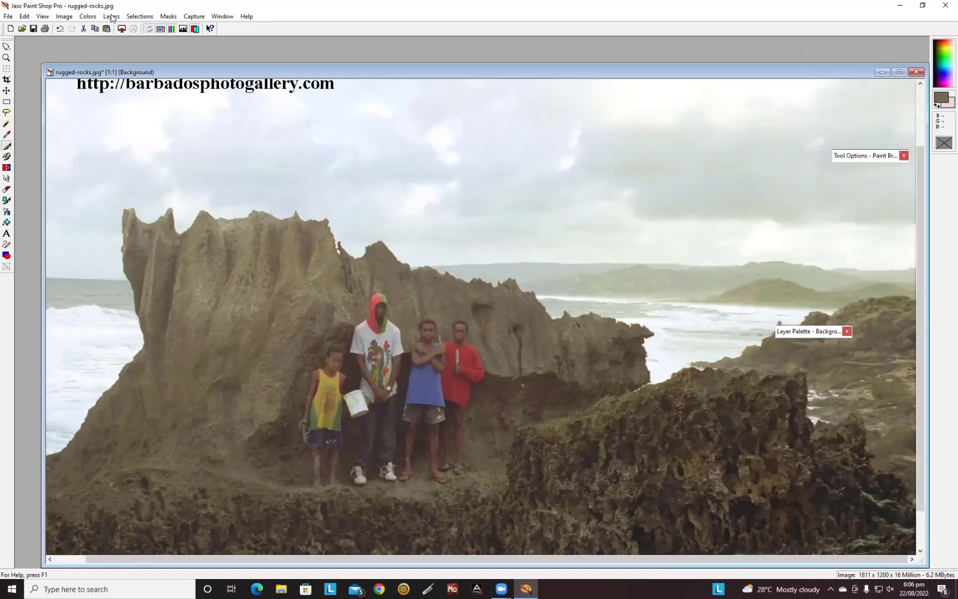
{"action": "left_click", "coordinate": [9, 17]}
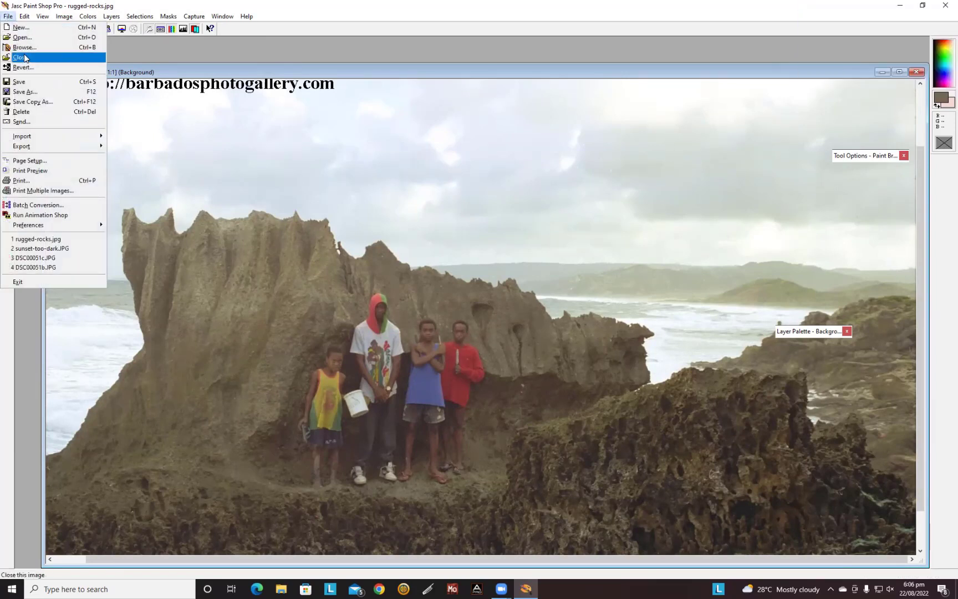
{"action": "left_click", "coordinate": [26, 92]}
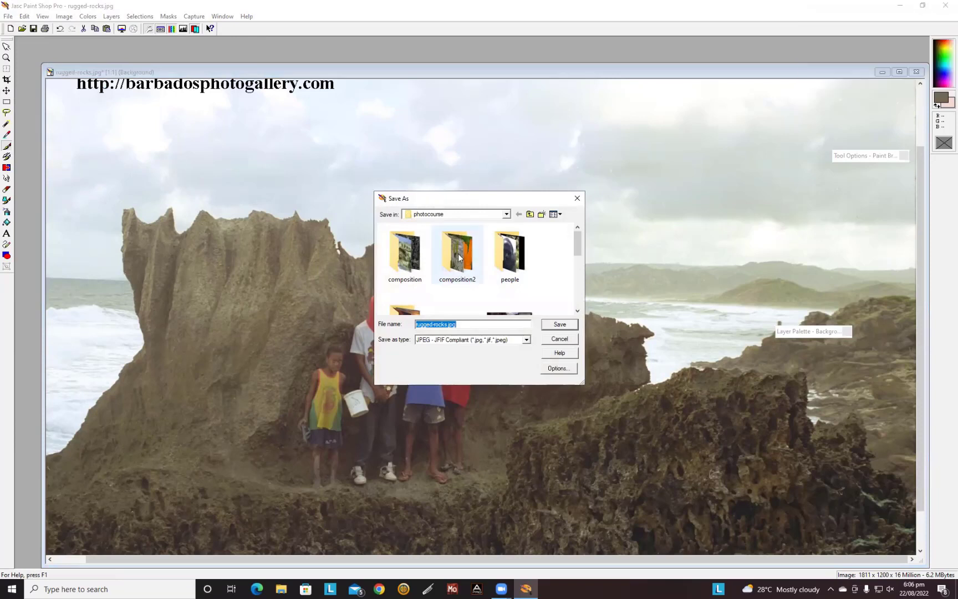
{"action": "left_click", "coordinate": [554, 325]}
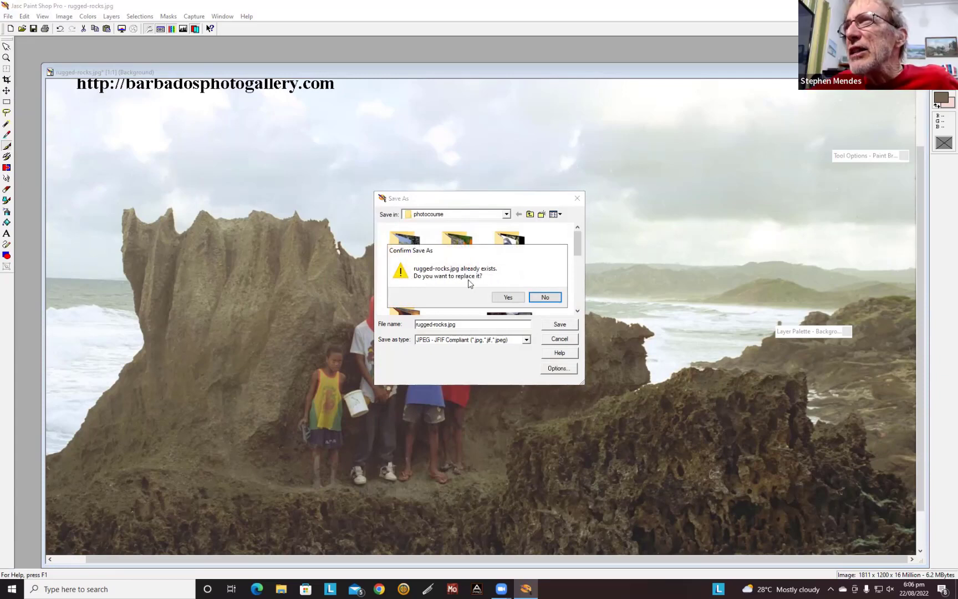
{"action": "left_click", "coordinate": [550, 298]}
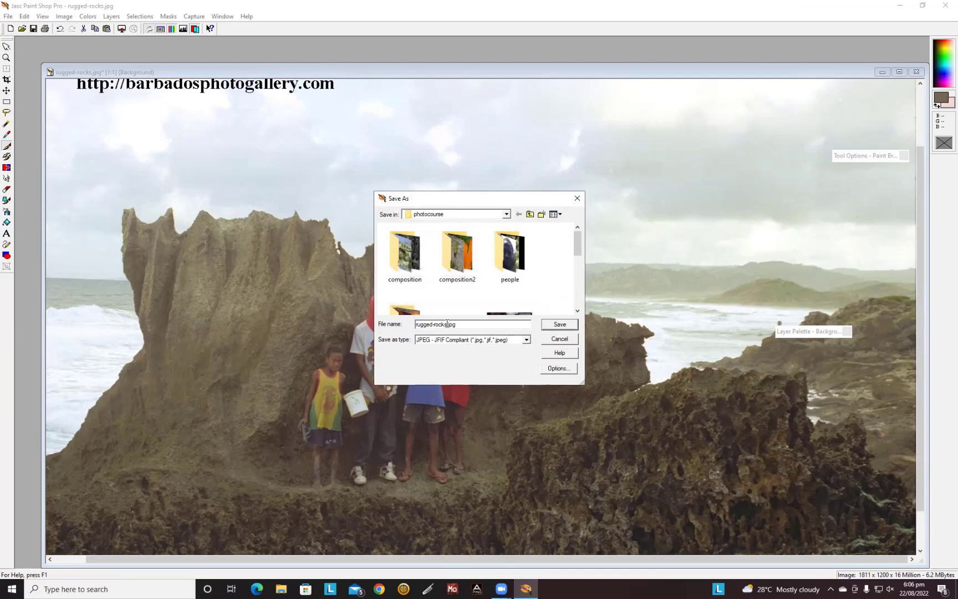
{"action": "left_click", "coordinate": [447, 324]}
{"action": "type", "text": "-b"}
{"action": "left_click", "coordinate": [553, 328]}
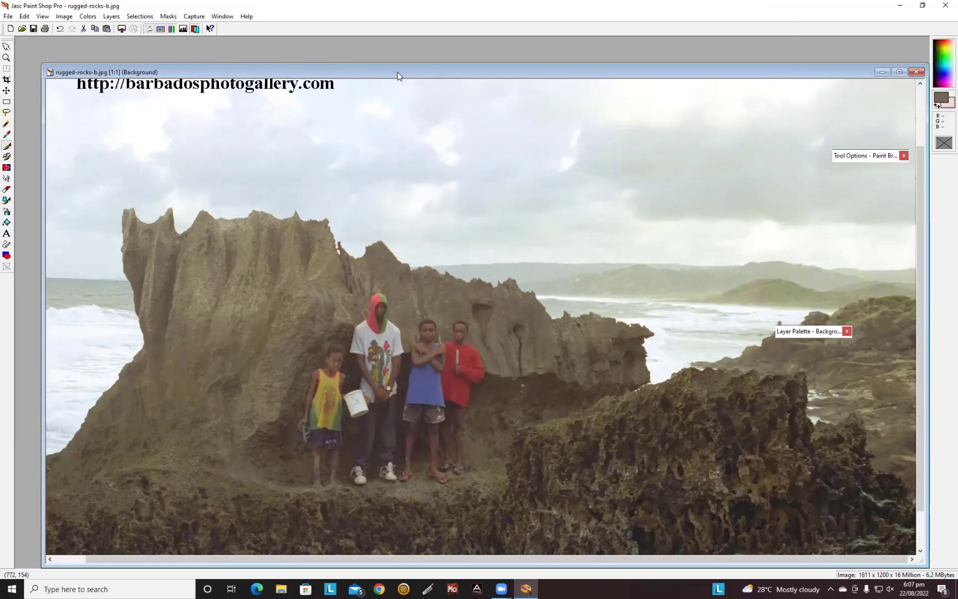
{"action": "left_click_drag", "start_coordinate": [397, 76], "coordinate": [253, 65]}
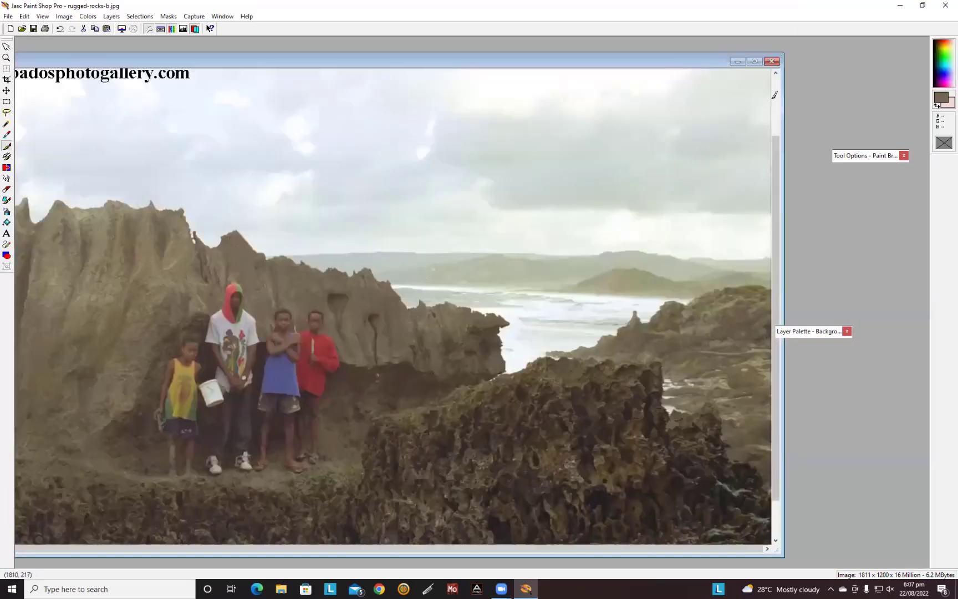
{"action": "left_click", "coordinate": [776, 63]}
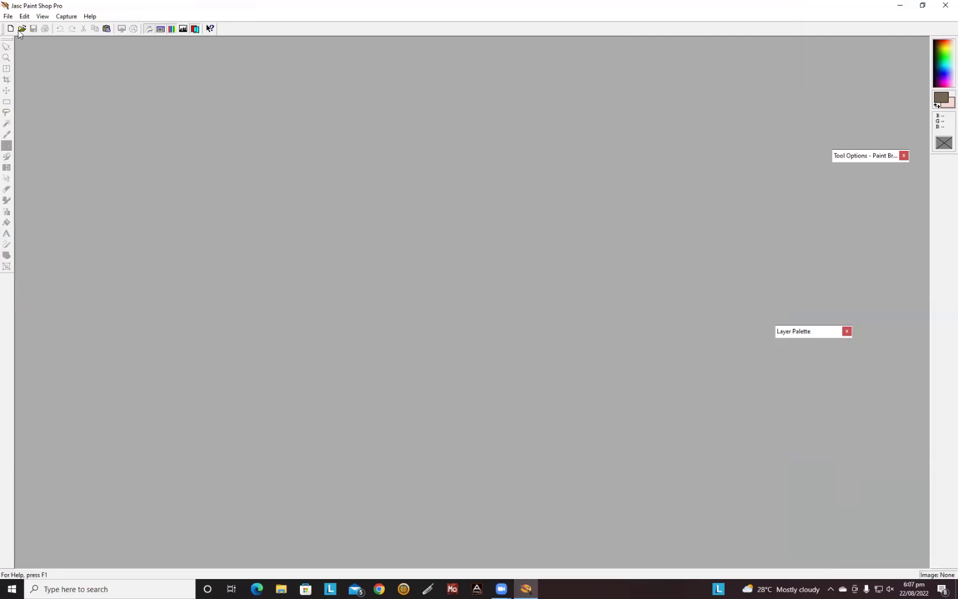
{"action": "left_click", "coordinate": [9, 17]}
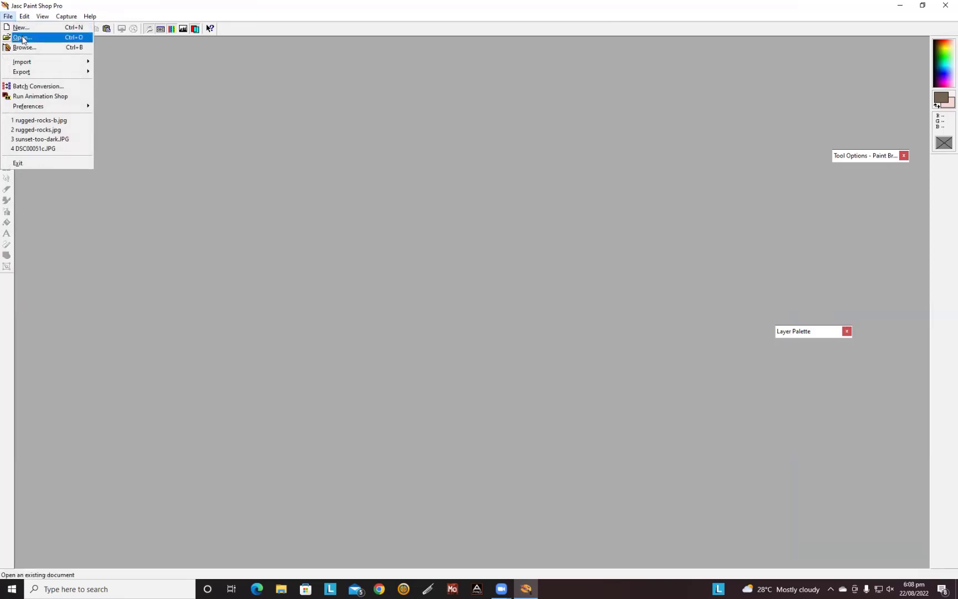
{"action": "left_click", "coordinate": [215, 121]}
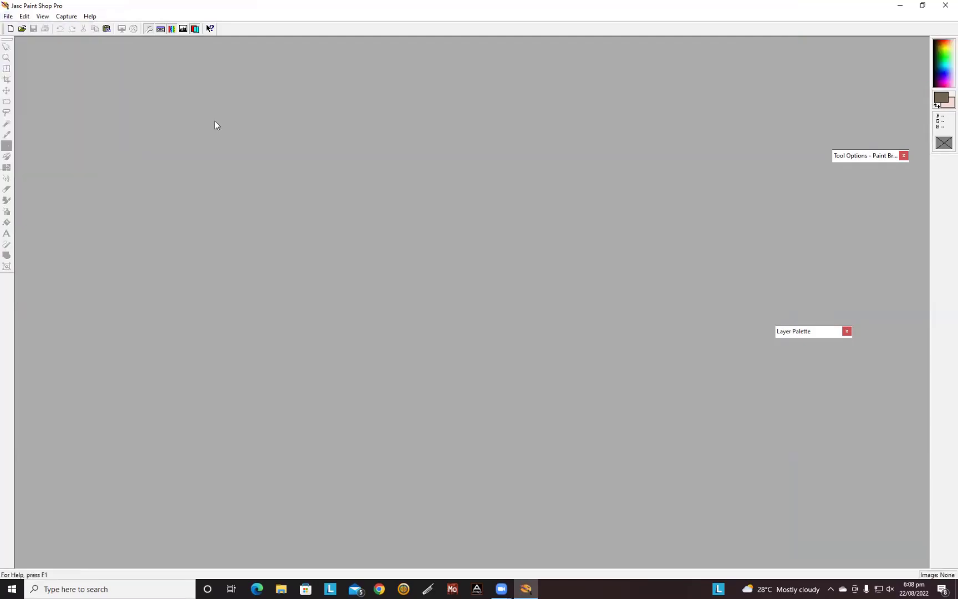
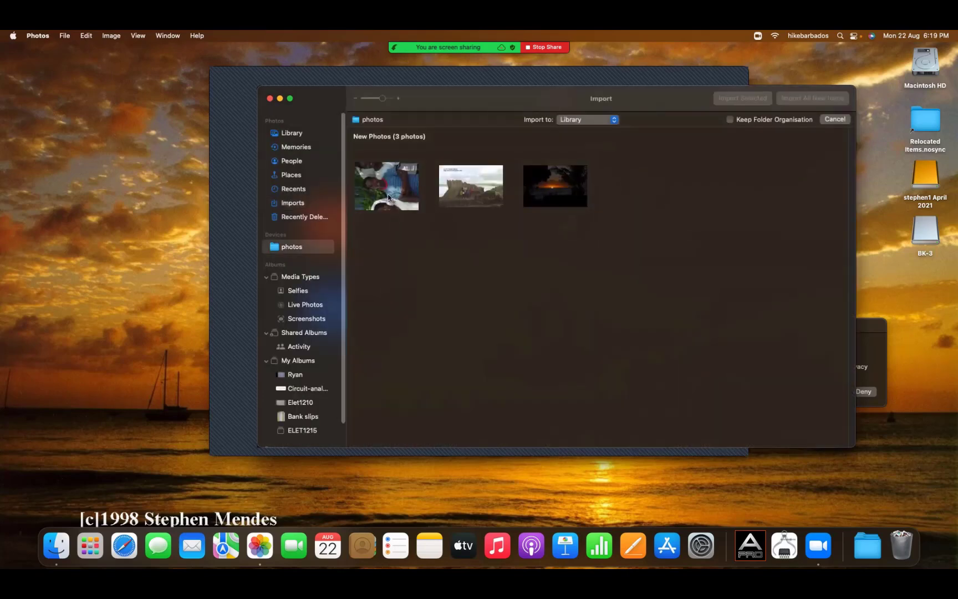
Switch to Photos on the Mac and import all new photos from the photos folder into the library.
{"action": "left_click", "coordinate": [388, 199]}
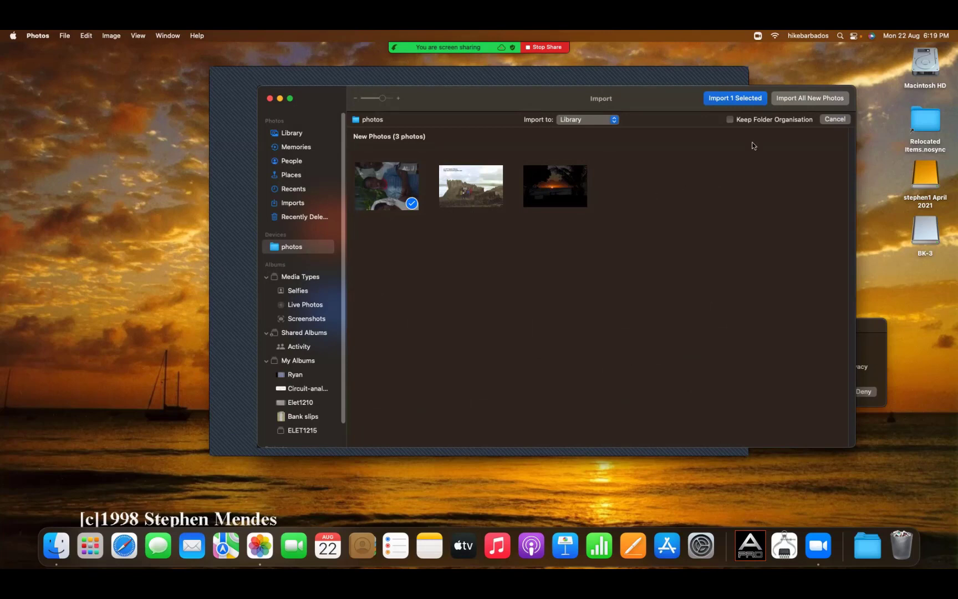
{"action": "left_click", "coordinate": [798, 99]}
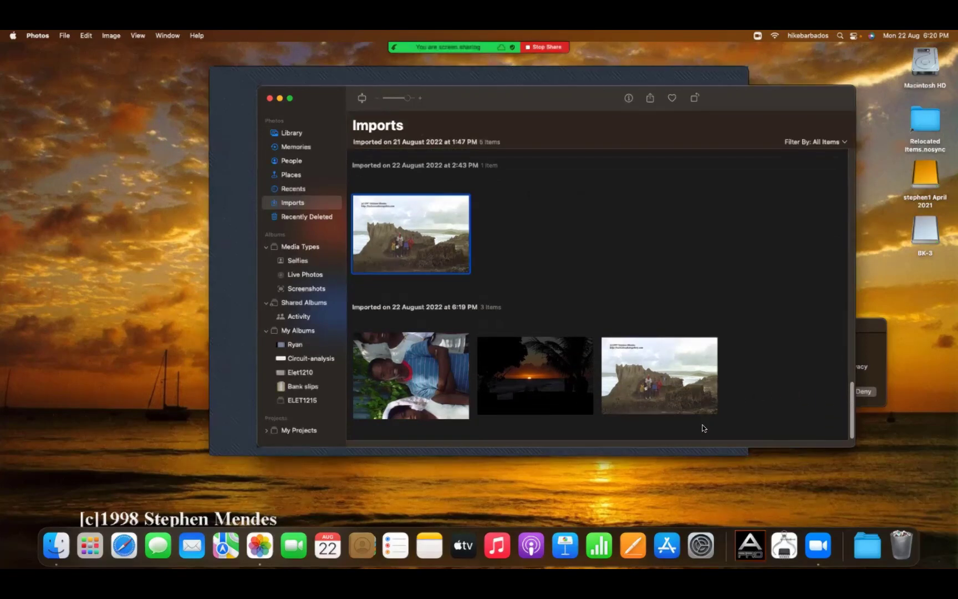
Open the imported sideways photo of the boy in the striped shirt and rotate it in 90° turns until he stands upright.
{"action": "double_click", "coordinate": [421, 392]}
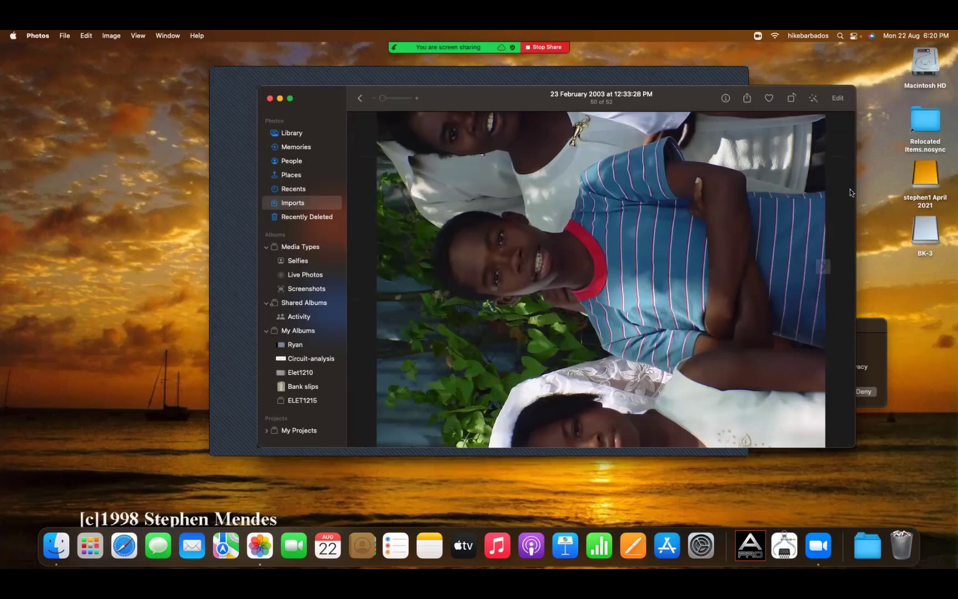
{"action": "left_click", "coordinate": [792, 99]}
{"action": "left_click", "coordinate": [792, 99]}
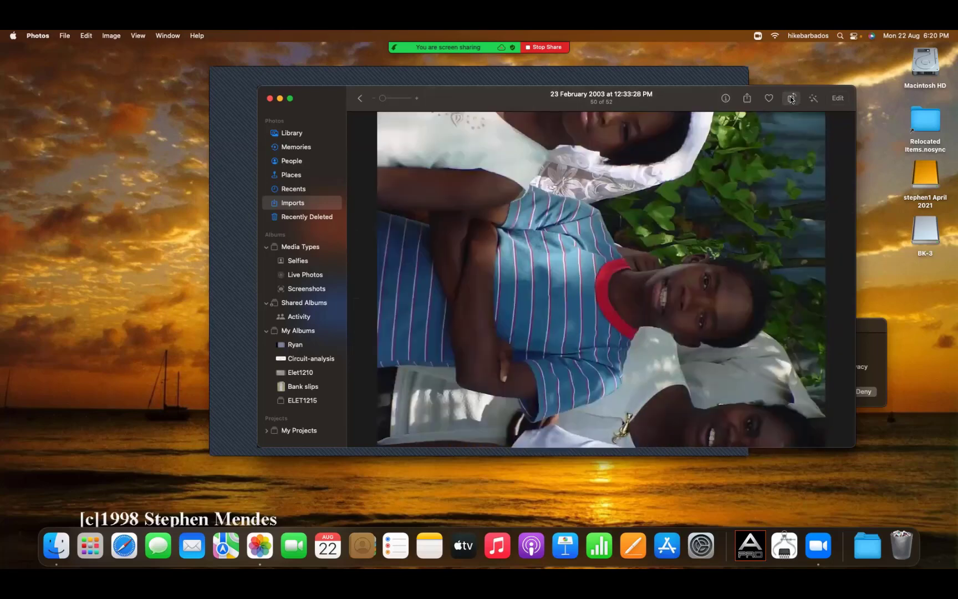
{"action": "left_click", "coordinate": [791, 99]}
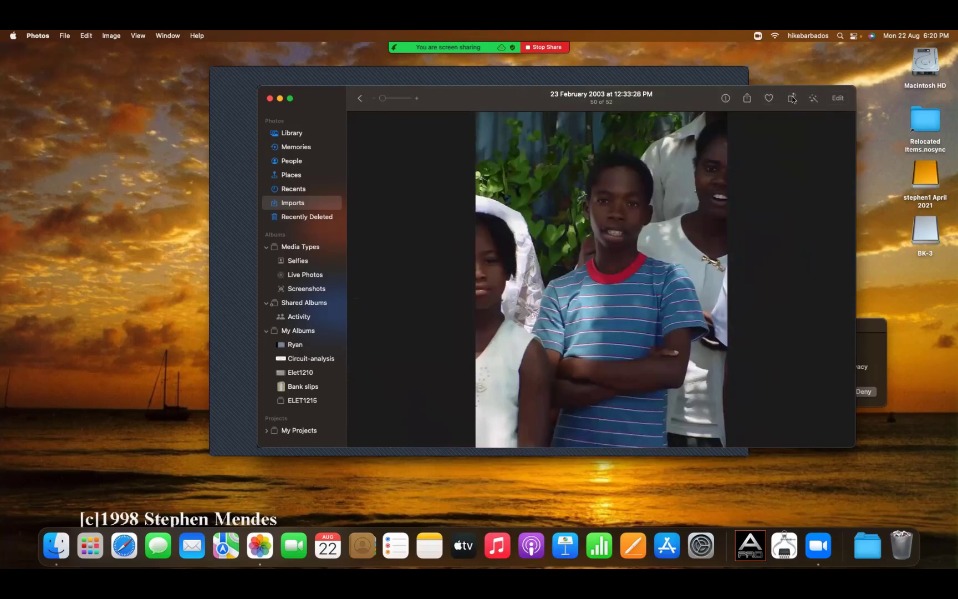
Crop the photo tightly around the boy in the striped shirt, cutting off most of the people beside him, and apply the crop.
{"action": "left_click", "coordinate": [838, 99]}
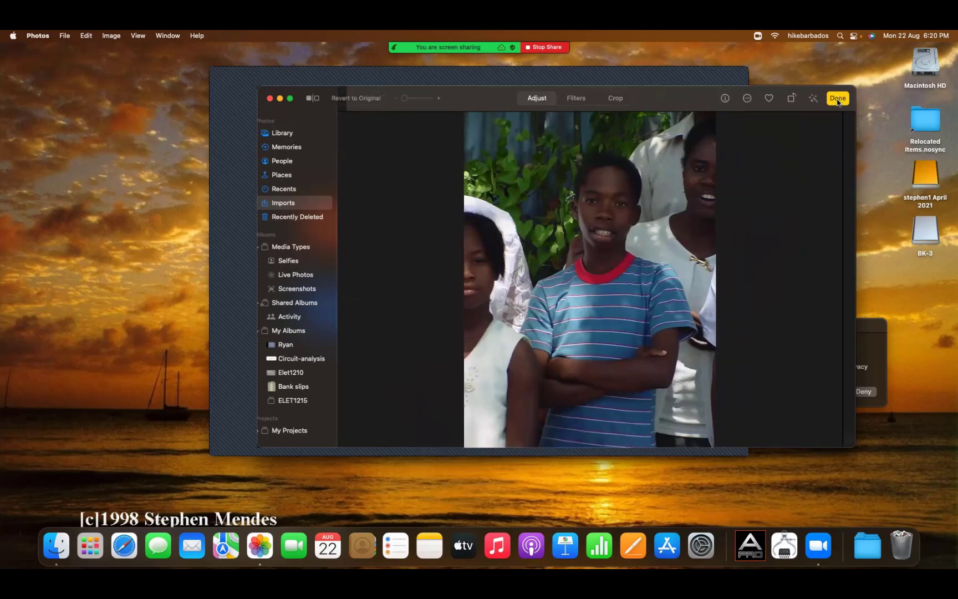
{"action": "left_click", "coordinate": [619, 99]}
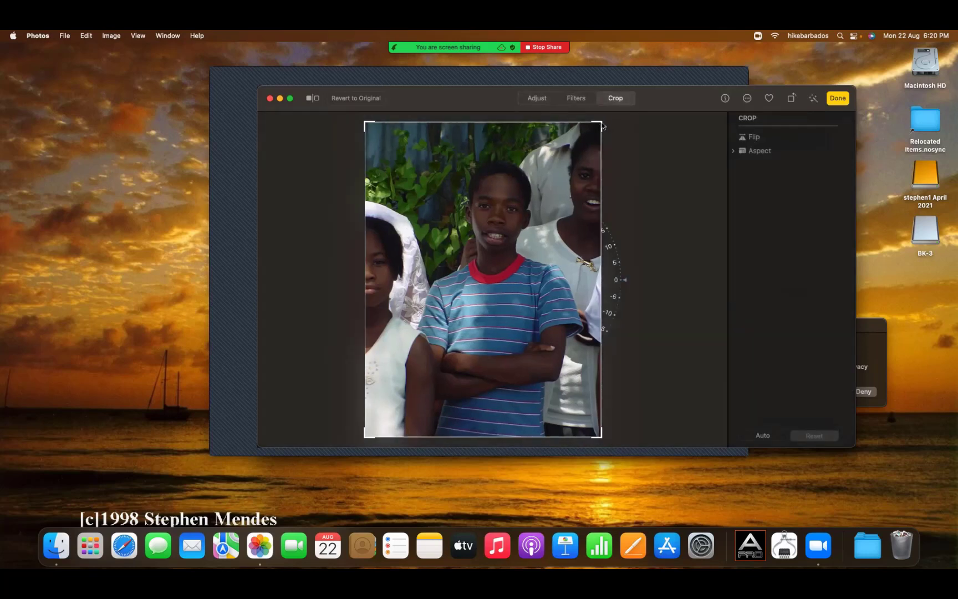
{"action": "left_click_drag", "start_coordinate": [599, 128], "coordinate": [570, 144]}
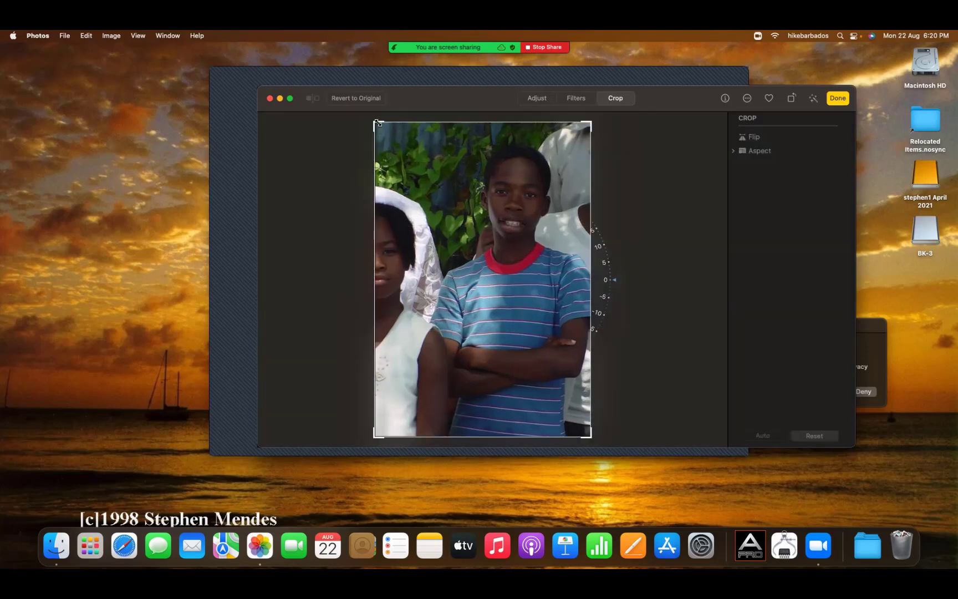
{"action": "left_click_drag", "start_coordinate": [391, 132], "coordinate": [430, 137]}
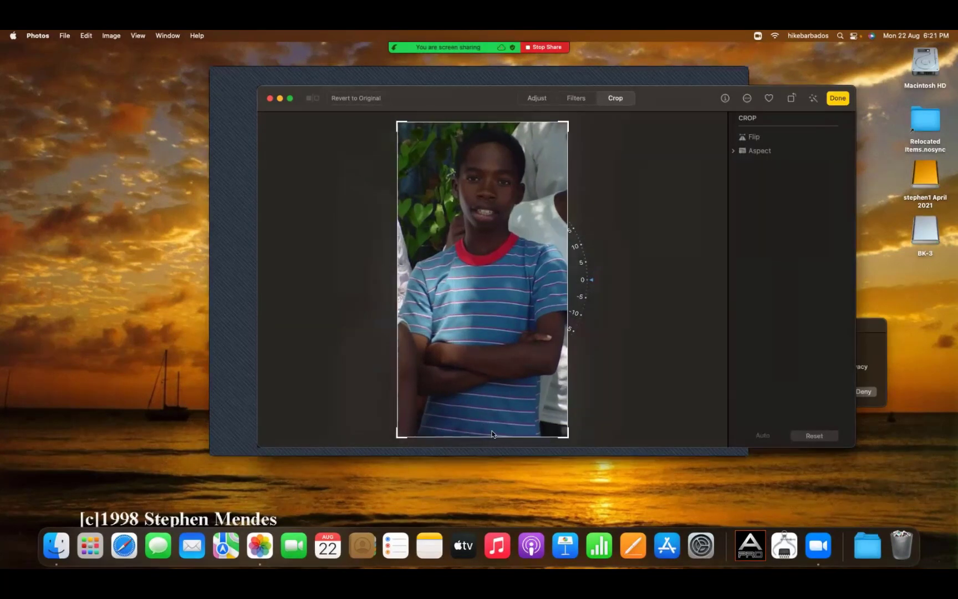
{"action": "left_click_drag", "start_coordinate": [492, 436], "coordinate": [493, 419]}
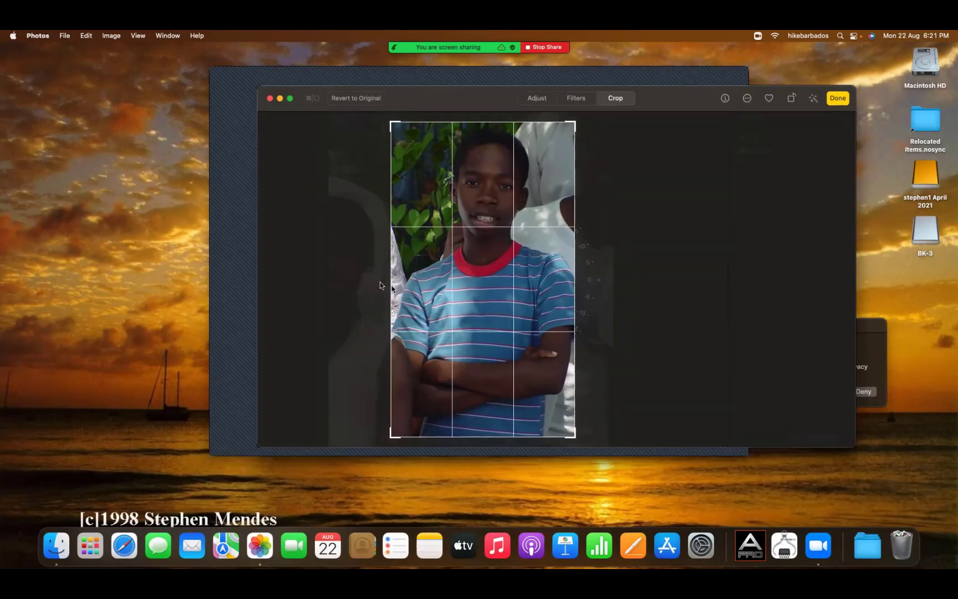
{"action": "left_click_drag", "start_coordinate": [380, 282], "coordinate": [381, 283]}
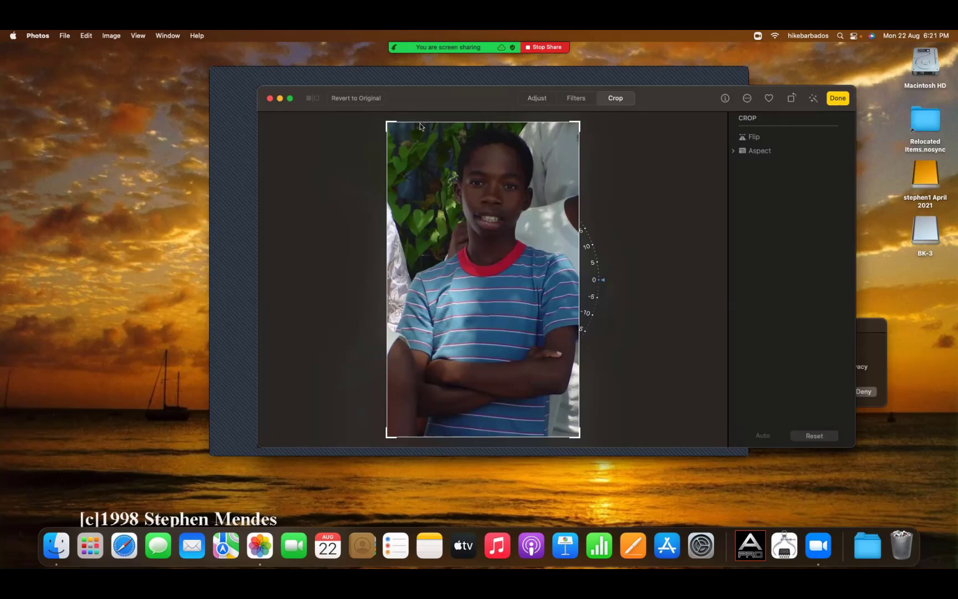
{"action": "left_click_drag", "start_coordinate": [420, 127], "coordinate": [425, 118]}
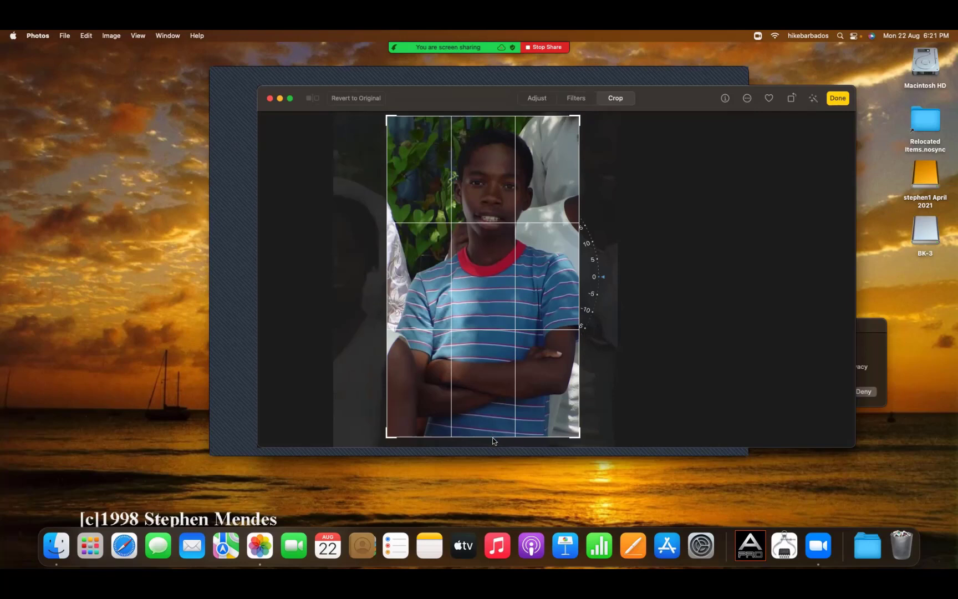
{"action": "left_click", "coordinate": [404, 441]}
{"action": "left_click_drag", "start_coordinate": [403, 441], "coordinate": [404, 445]}
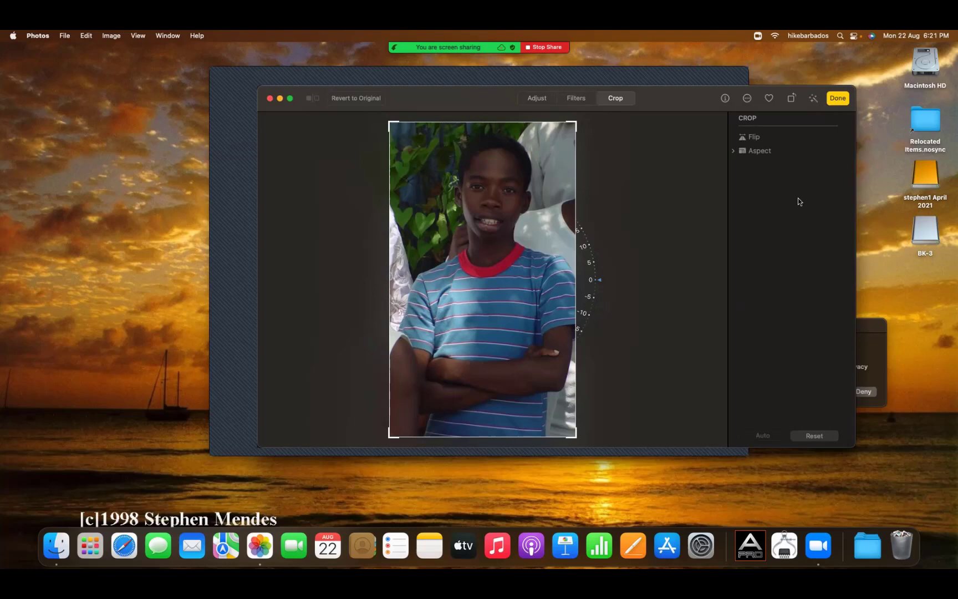
{"action": "left_click", "coordinate": [839, 99]}
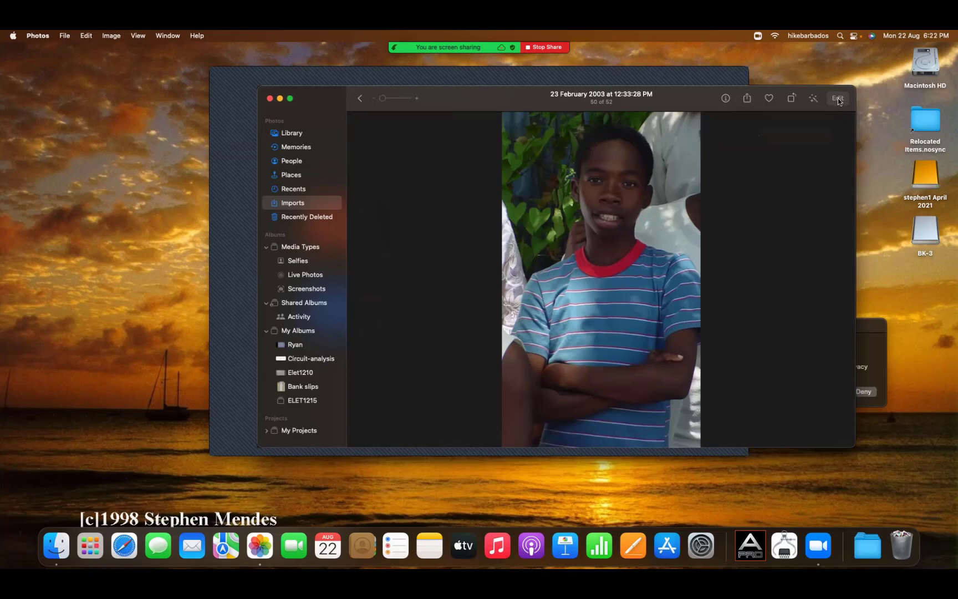
Brighten the cropped portrait with the Light adjustment, up to a Brilliance of 0.45, review its detailed options and apply the edit.
{"action": "left_click", "coordinate": [838, 98]}
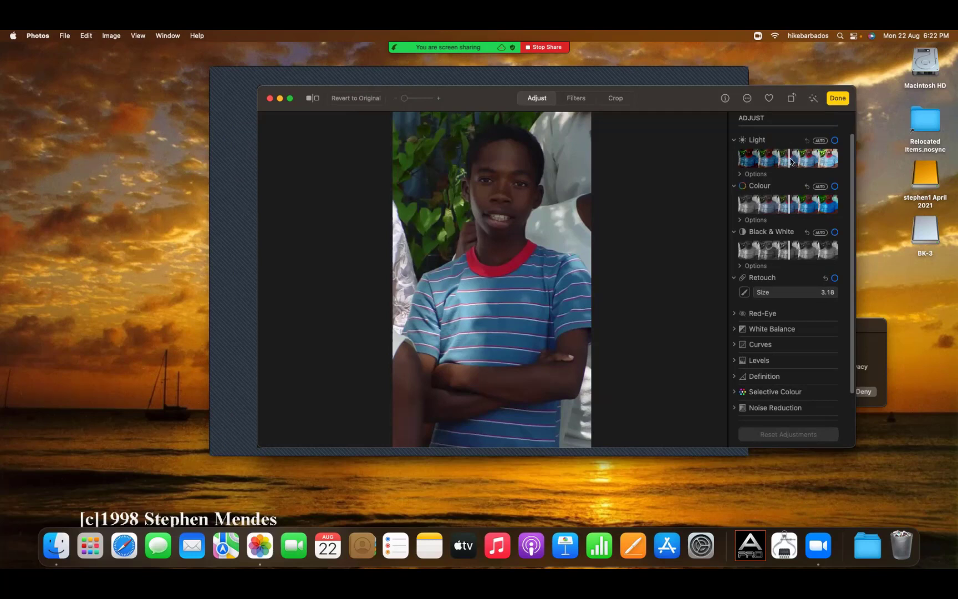
{"action": "left_click", "coordinate": [789, 158]}
{"action": "left_click_drag", "start_coordinate": [798, 159], "coordinate": [802, 163]}
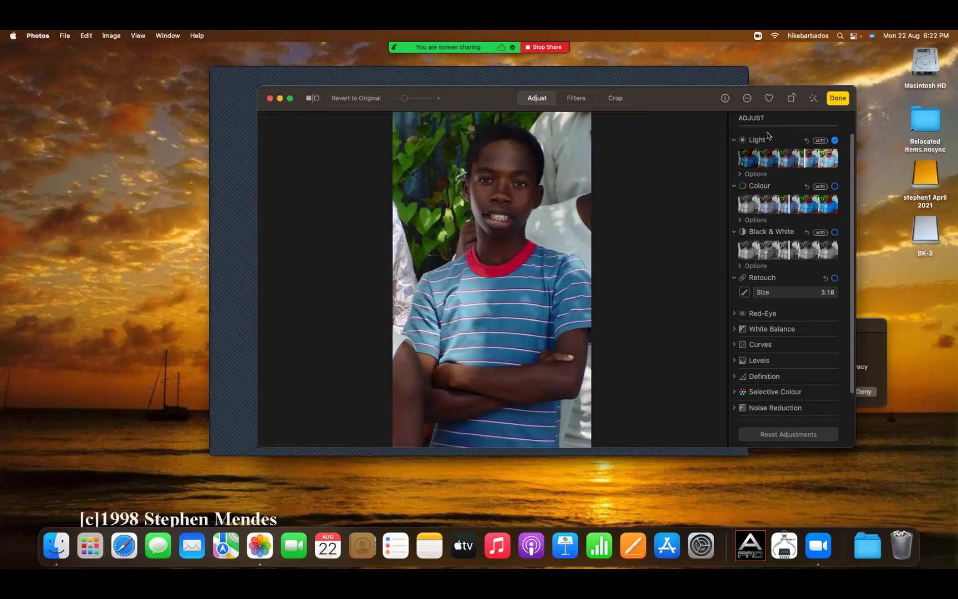
{"action": "left_click", "coordinate": [743, 174]}
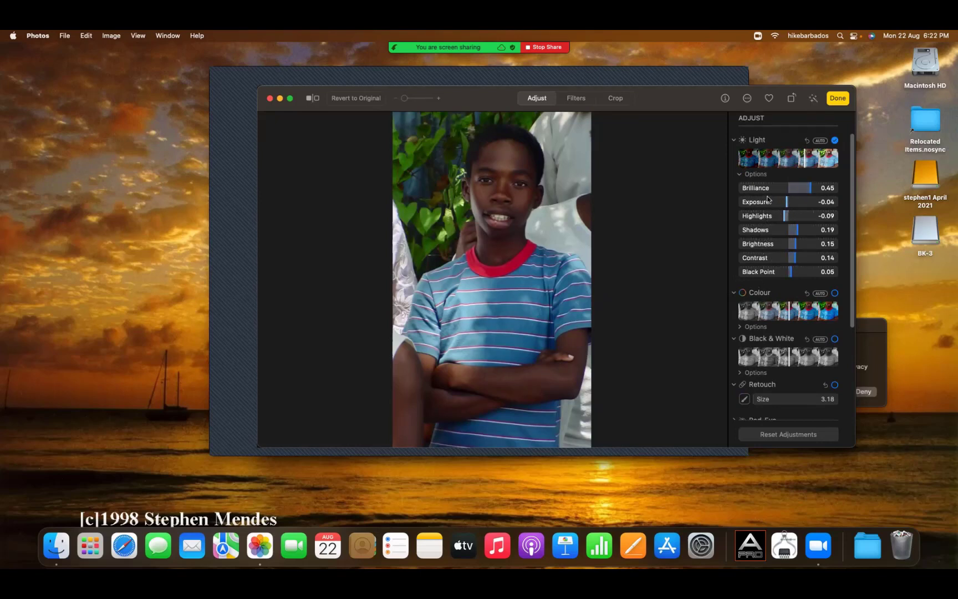
{"action": "left_click", "coordinate": [741, 176]}
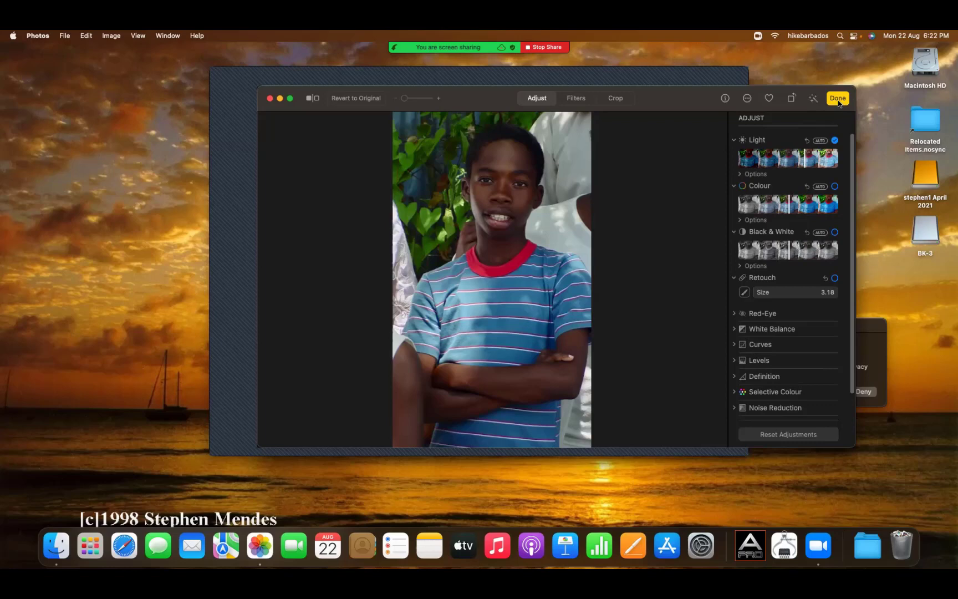
{"action": "left_click", "coordinate": [839, 98]}
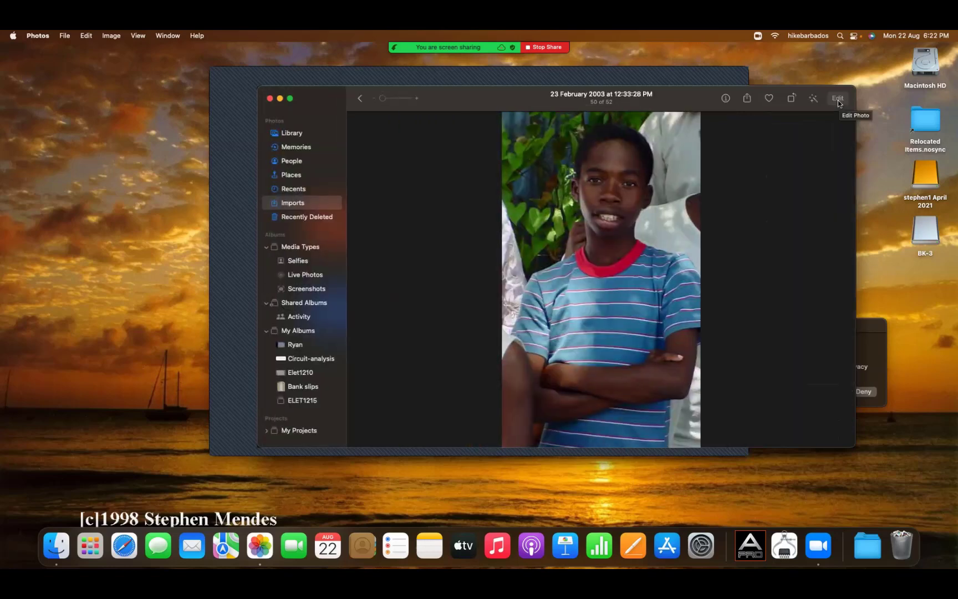
Open the portrait in Markup and add a text box reading "© 2011" followed by the photographer's name.
{"action": "left_click", "coordinate": [838, 100]}
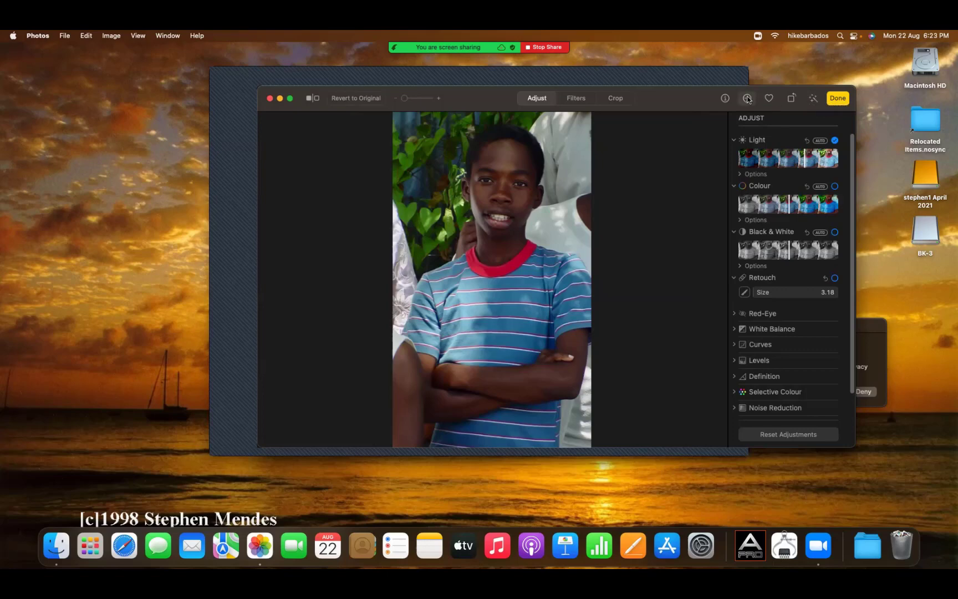
{"action": "left_click", "coordinate": [748, 98]}
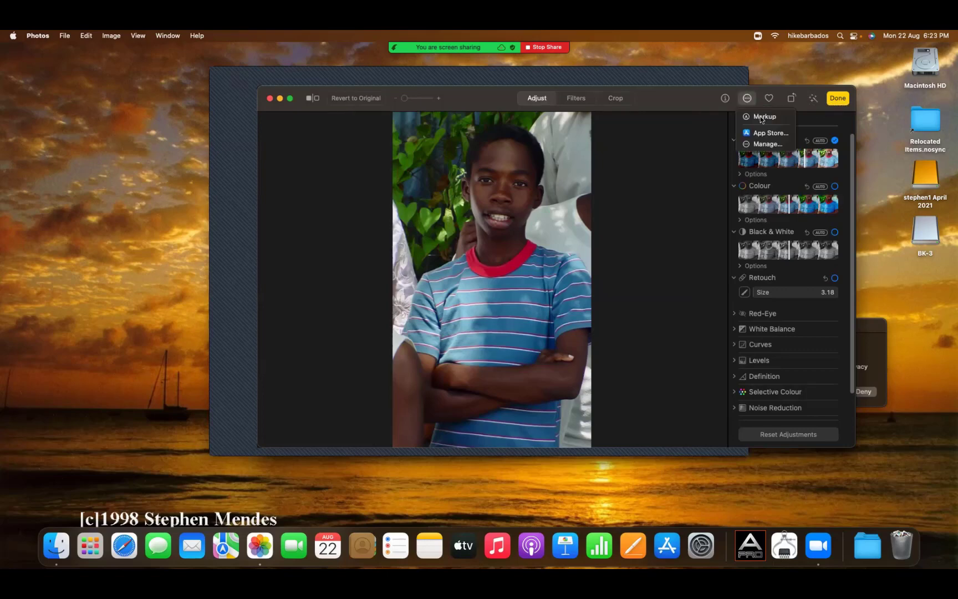
{"action": "left_click", "coordinate": [762, 118]}
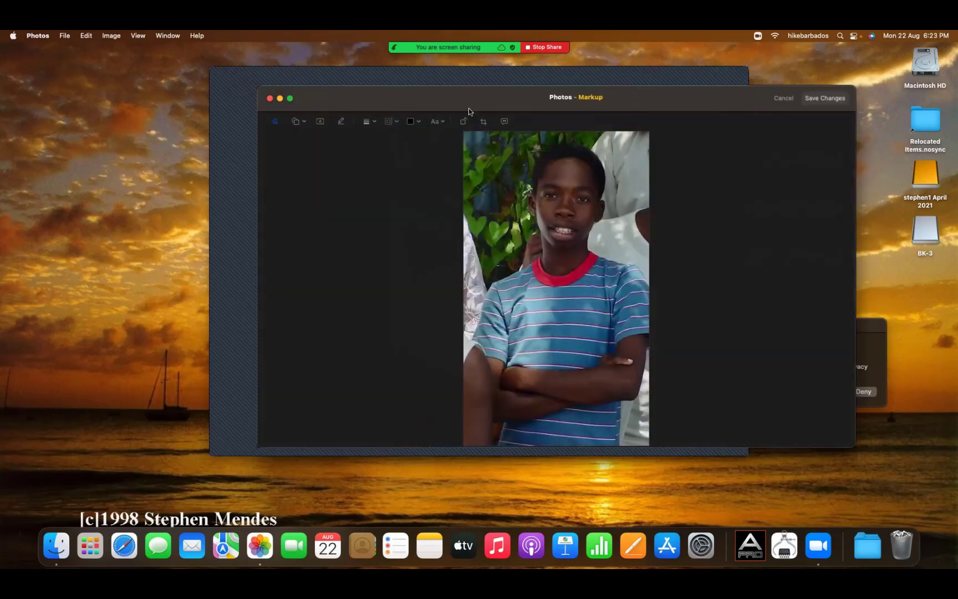
{"action": "left_click", "coordinate": [320, 123]}
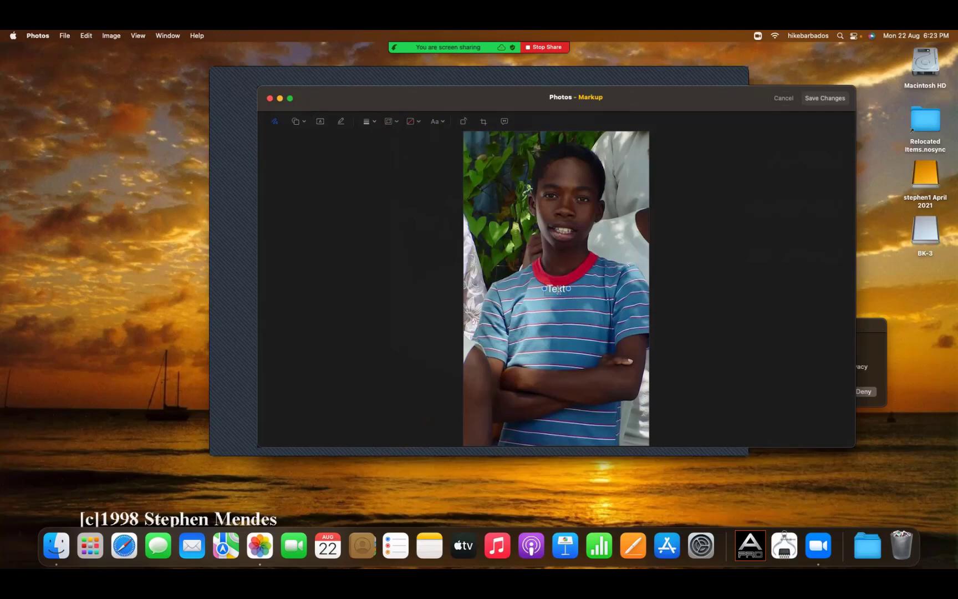
{"action": "double_click", "coordinate": [559, 289]}
{"action": "type", "text": "© 2011 Stephen Mende"}
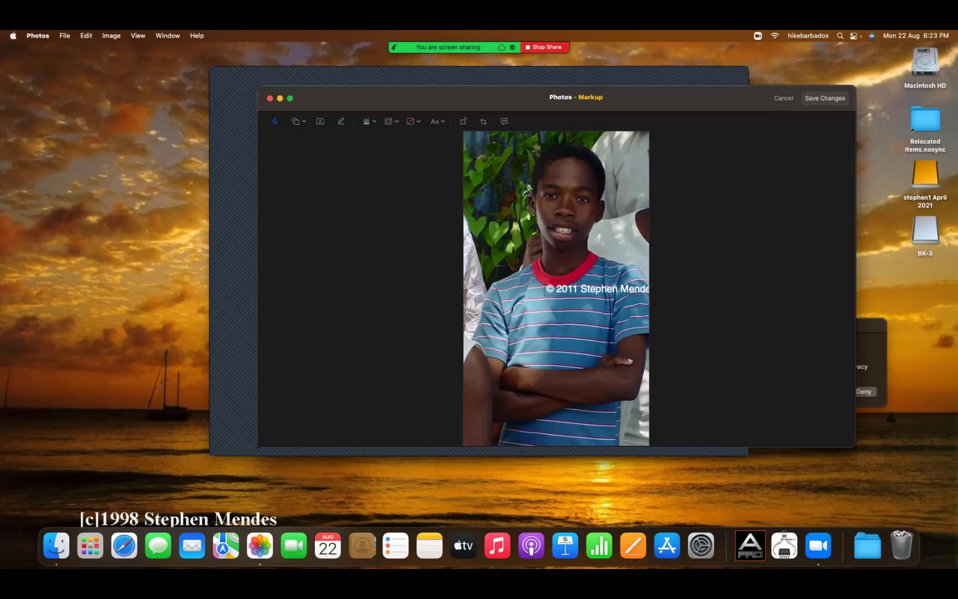
{"action": "key", "text": "Return"}
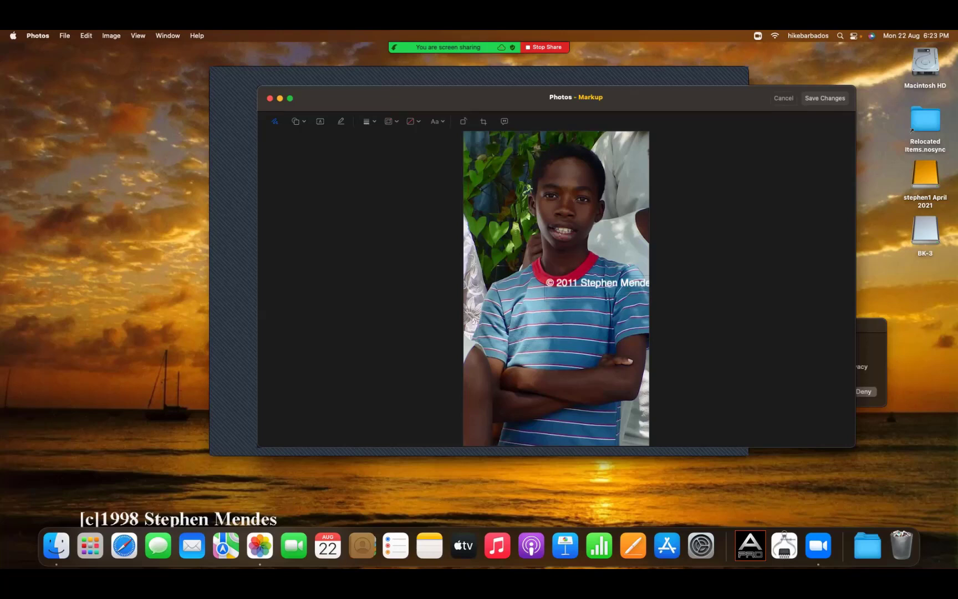
{"action": "type", "text": "http://barbadosphotoga"}
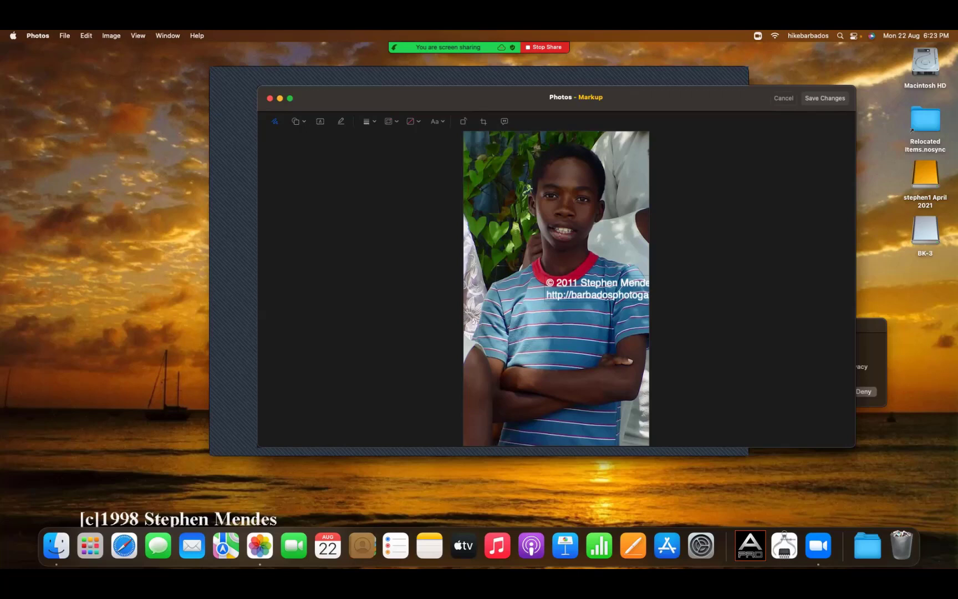
{"action": "left_click", "coordinate": [441, 123]}
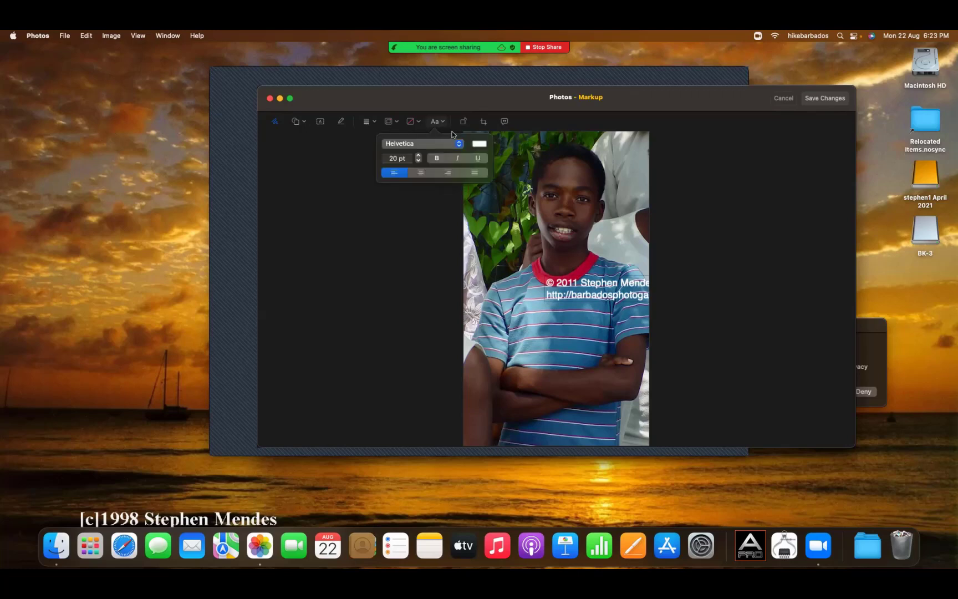
{"action": "left_click", "coordinate": [419, 161]}
{"action": "left_click", "coordinate": [419, 161]}
{"action": "left_click", "coordinate": [419, 161]}
{"action": "left_click", "coordinate": [418, 162]}
{"action": "left_click", "coordinate": [419, 161]}
{"action": "left_click", "coordinate": [419, 161]}
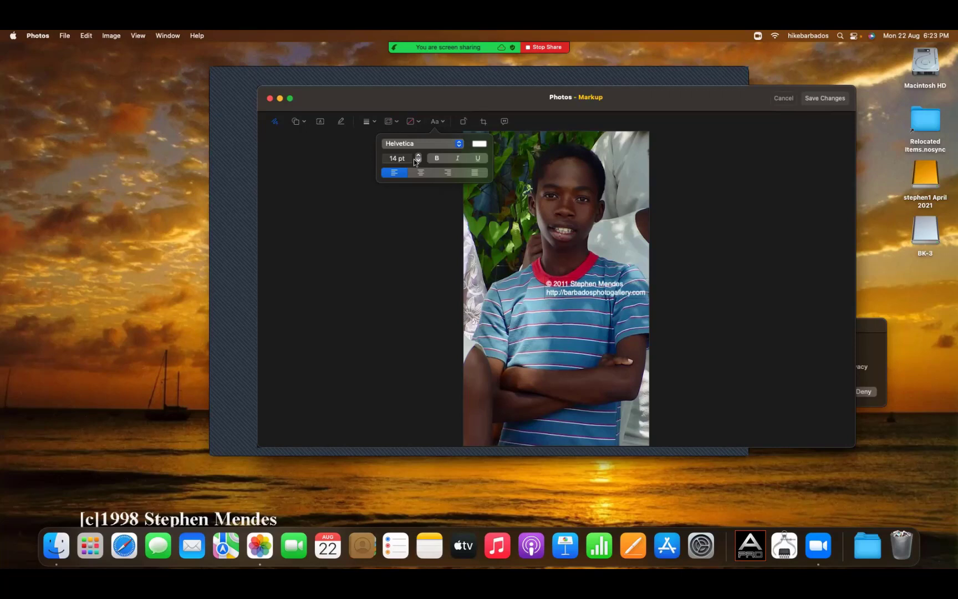
{"action": "left_click", "coordinate": [418, 160]}
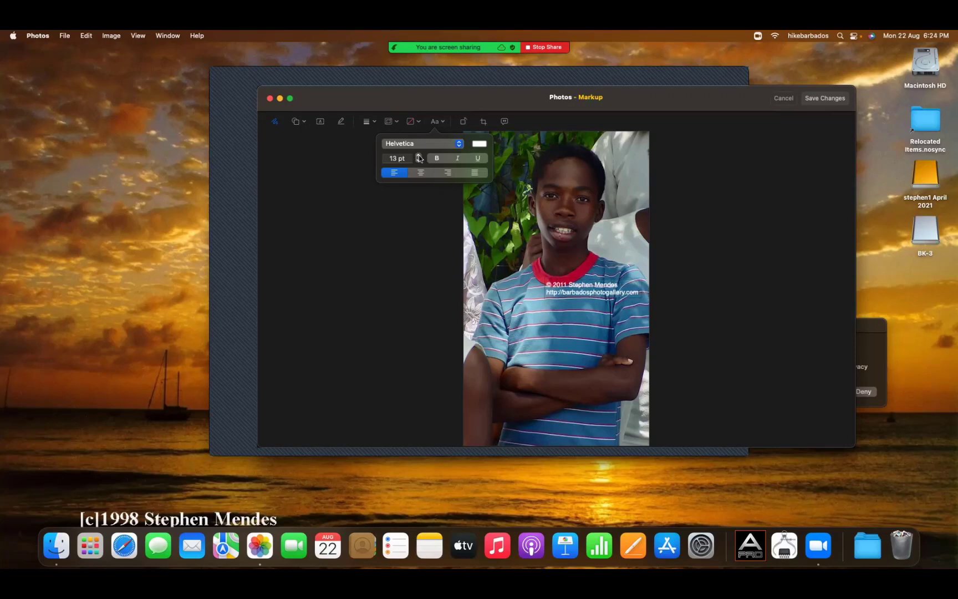
{"action": "left_click", "coordinate": [419, 156]}
{"action": "left_click", "coordinate": [420, 156]}
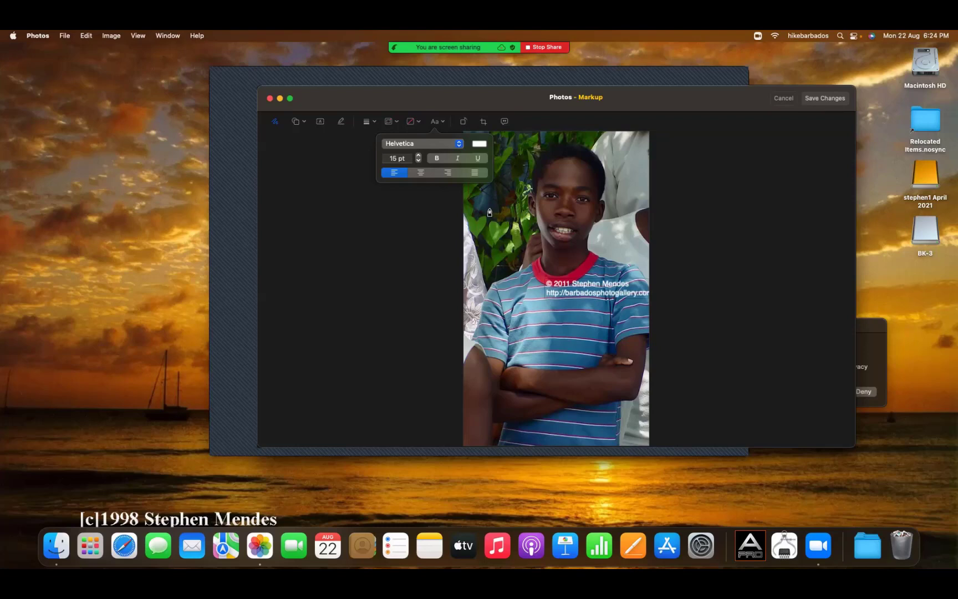
{"action": "left_click", "coordinate": [419, 156]}
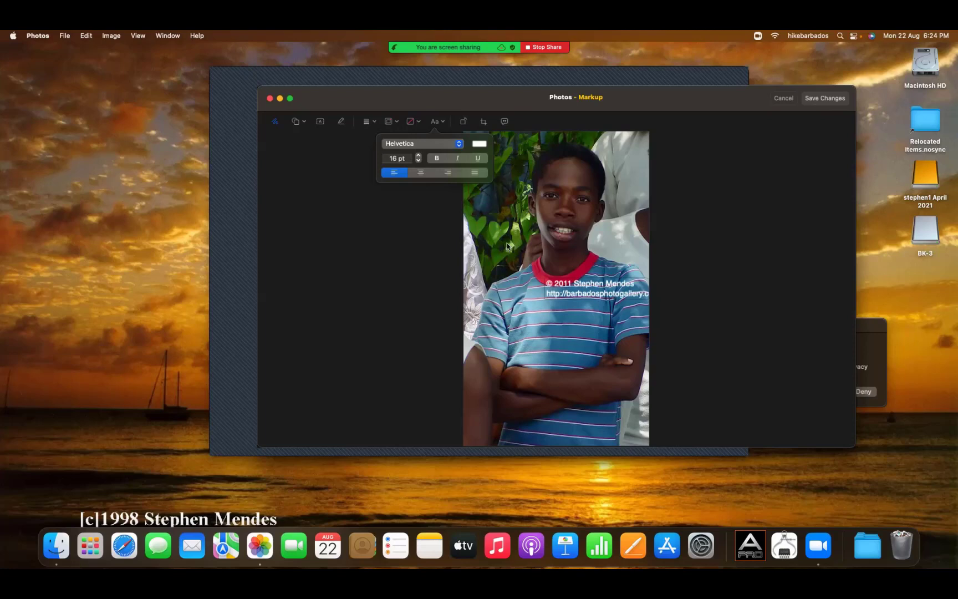
Move the caption to the lower edge of the portrait, save the markup and finish editing the photo.
{"action": "left_click", "coordinate": [565, 264]}
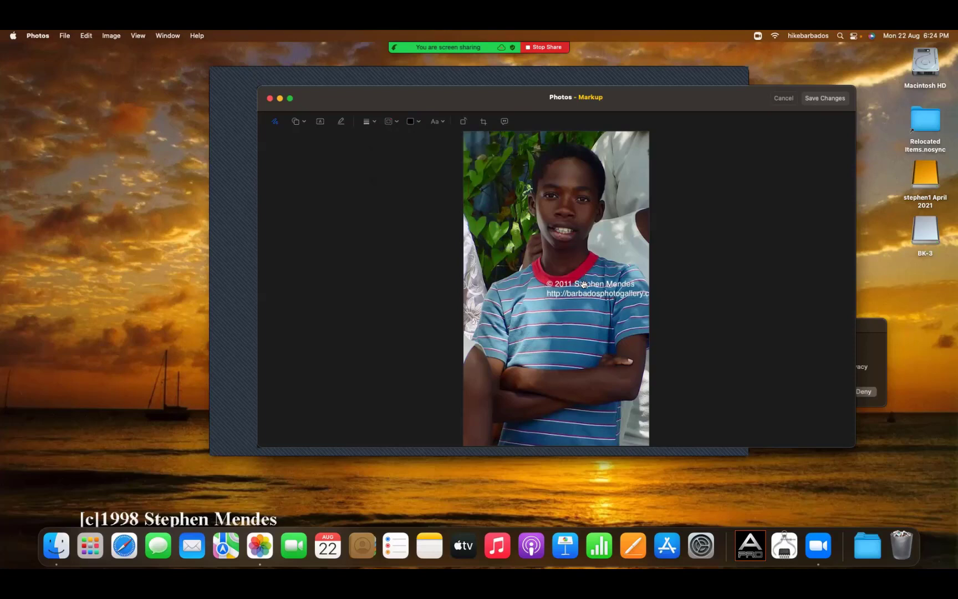
{"action": "left_click_drag", "start_coordinate": [584, 284], "coordinate": [567, 430]}
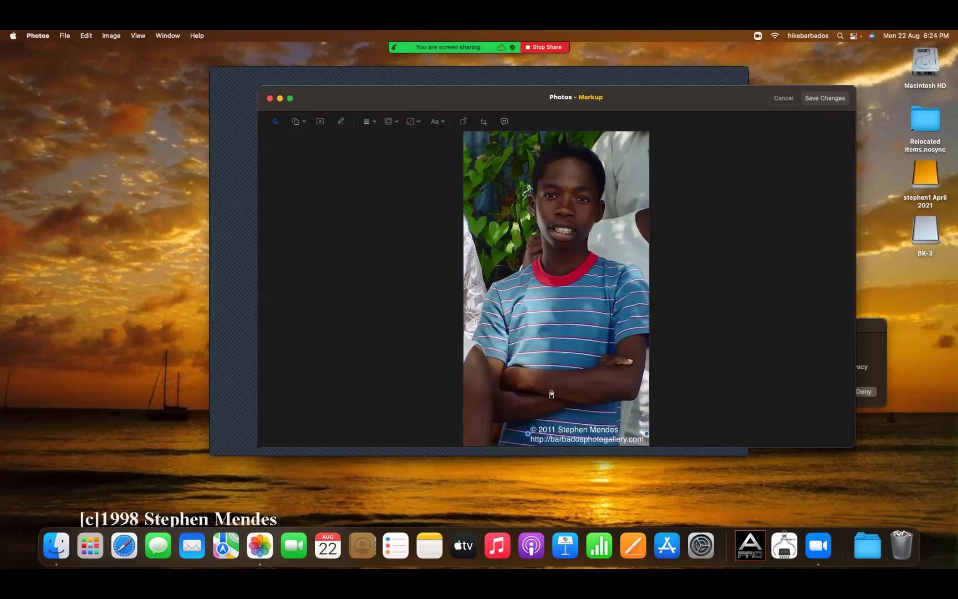
{"action": "left_click", "coordinate": [531, 339]}
{"action": "left_click", "coordinate": [819, 98]}
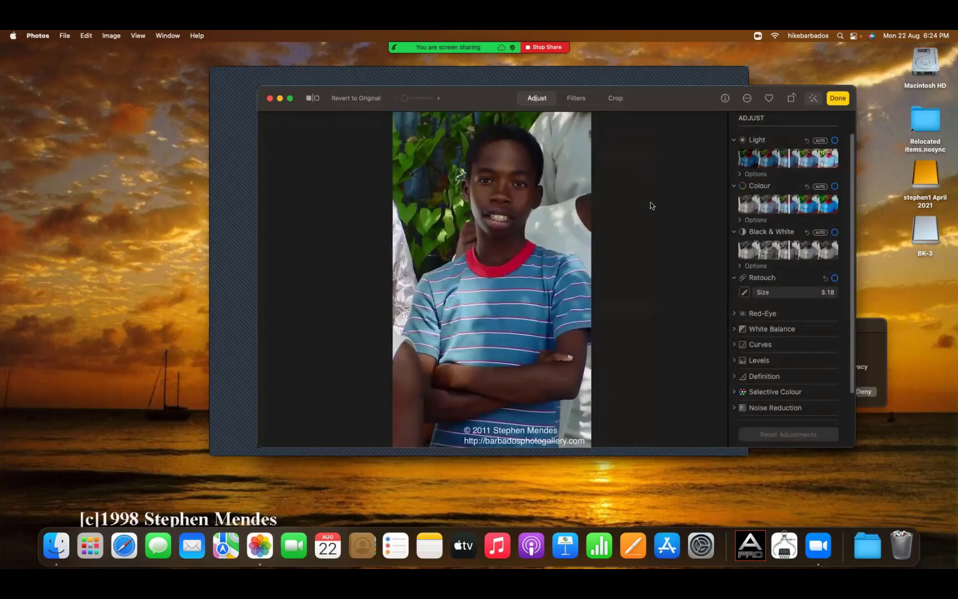
{"action": "left_click", "coordinate": [837, 98]}
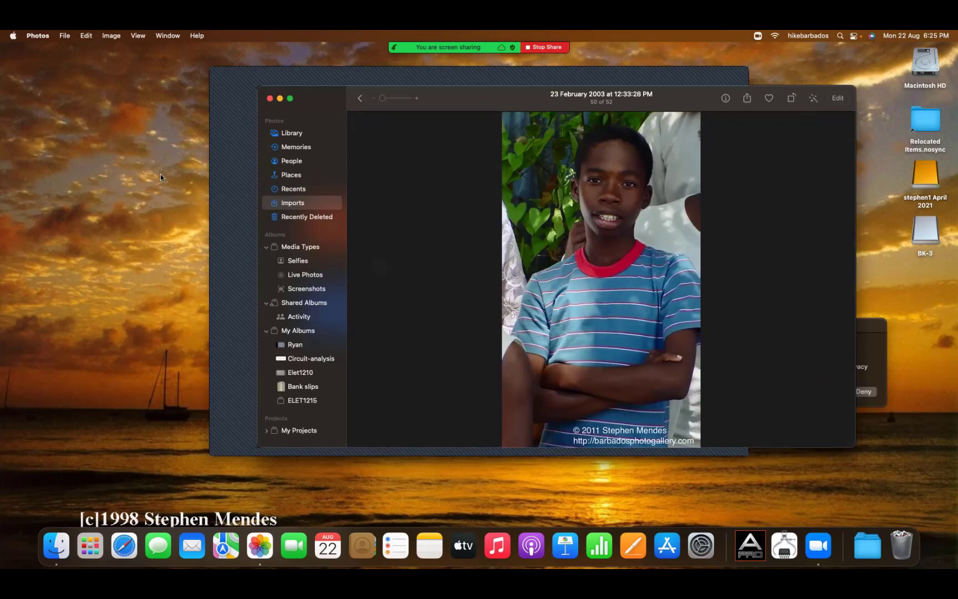
Export the edited portrait as a full-size, maximum-quality sRGB JPEG that keeps its file name, into the photos folder.
{"action": "left_click", "coordinate": [65, 36]}
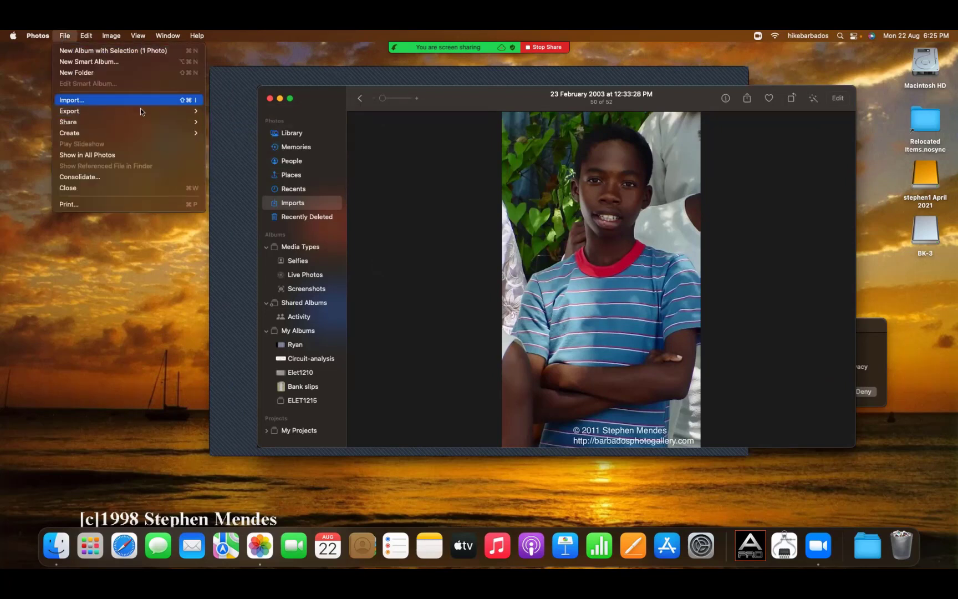
{"action": "mouse_move", "coordinate": [188, 111]}
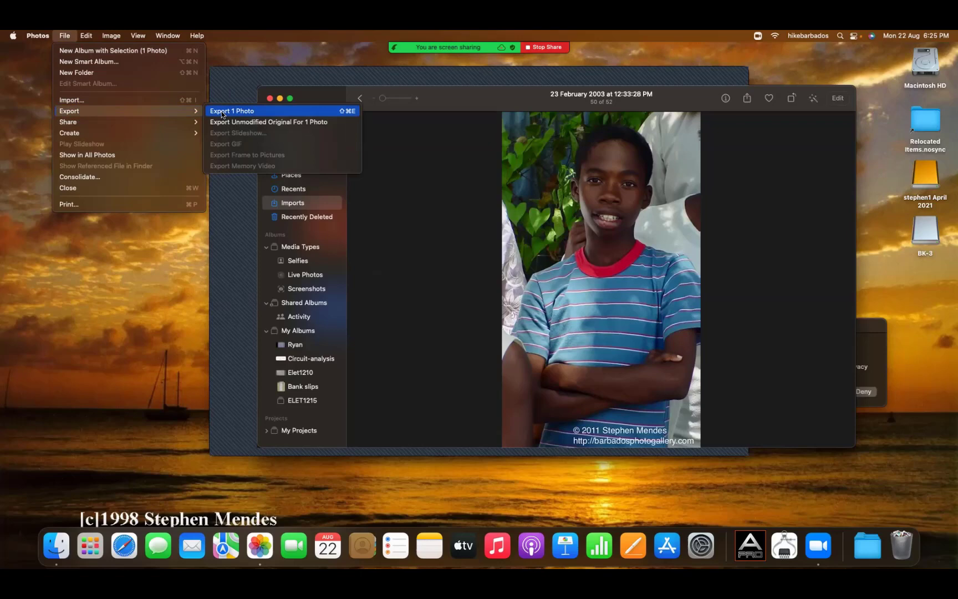
{"action": "left_click", "coordinate": [222, 113]}
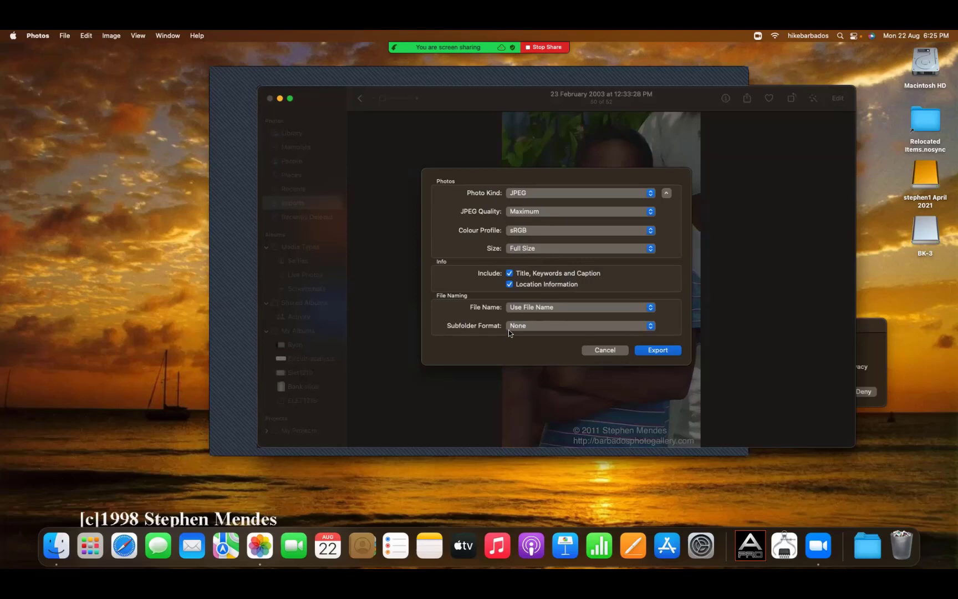
{"action": "left_click", "coordinate": [657, 350]}
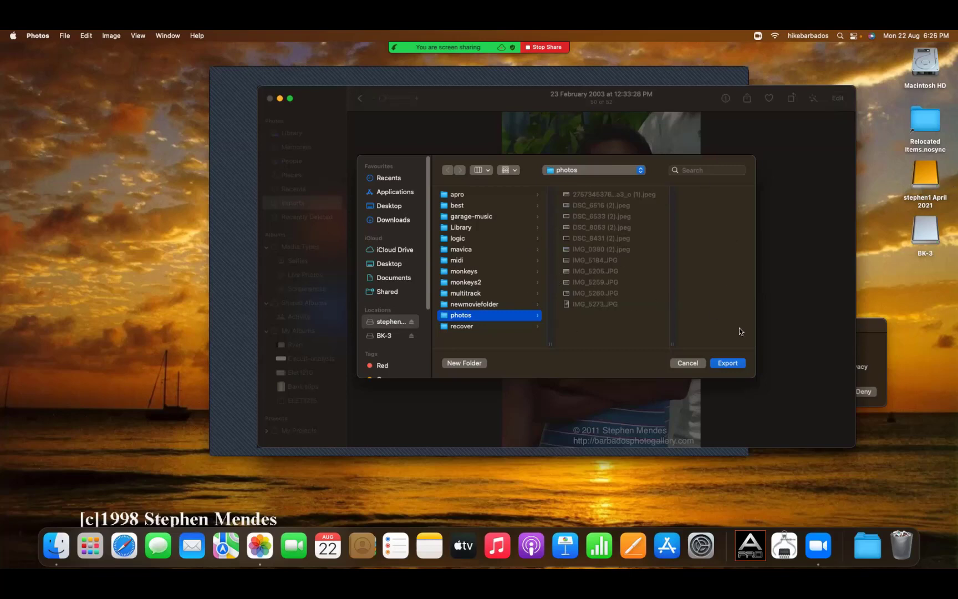
{"action": "left_click", "coordinate": [728, 364]}
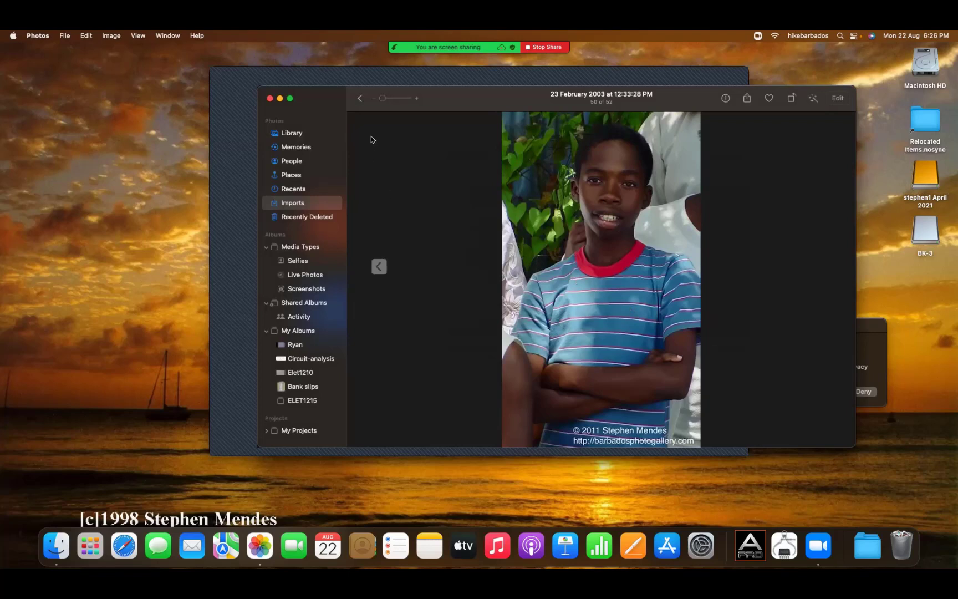
Return to the imports, open the dark sunset photo with the palm tree and auto-enhance it.
{"action": "left_click", "coordinate": [360, 99]}
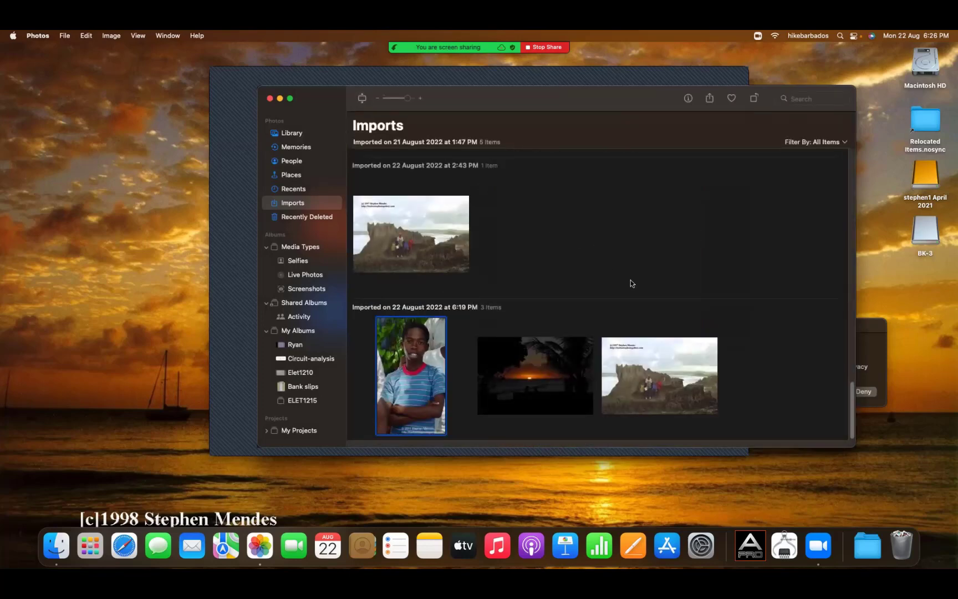
{"action": "double_click", "coordinate": [531, 369]}
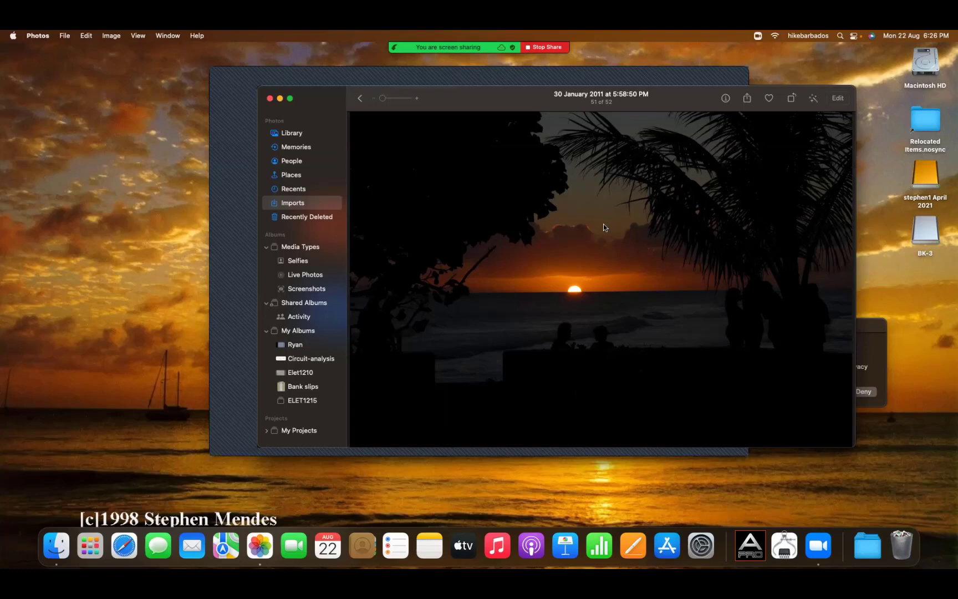
{"action": "left_click", "coordinate": [815, 100]}
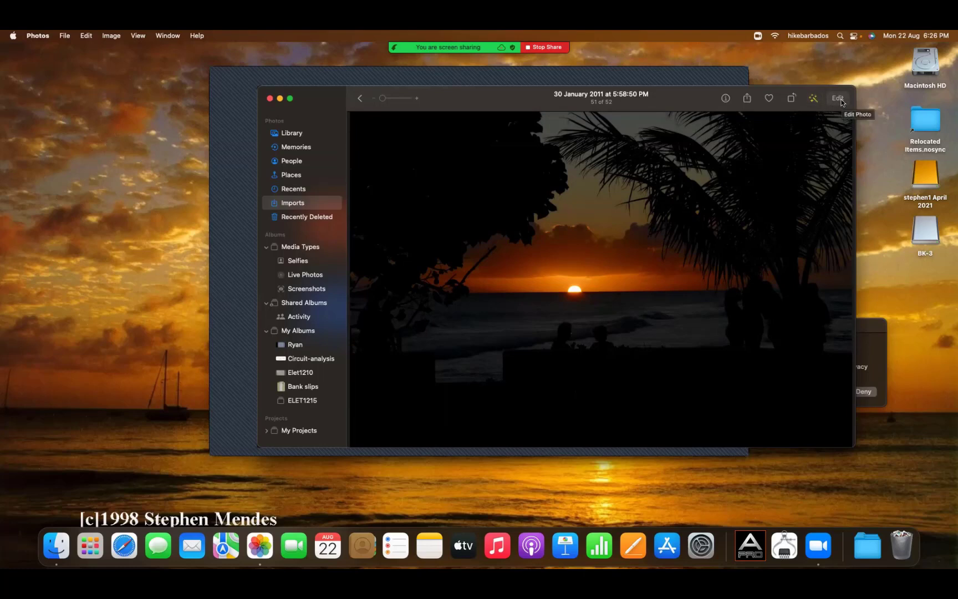
Edit the sunset photo's detailed Light options: set Exposure to 0.00, Highlights to -0.07 and Shadows to 1.00.
{"action": "left_click", "coordinate": [838, 99]}
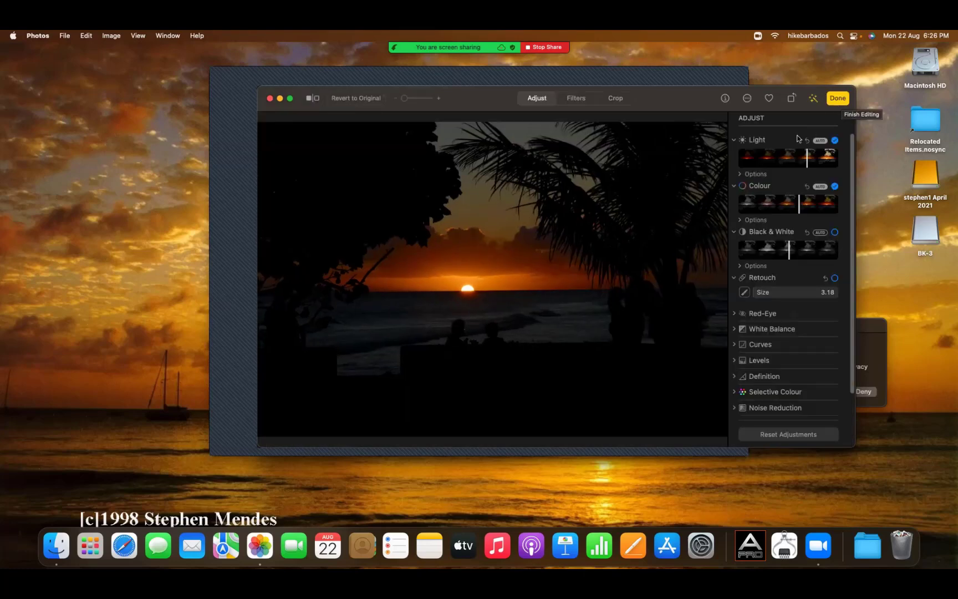
{"action": "left_click", "coordinate": [738, 175]}
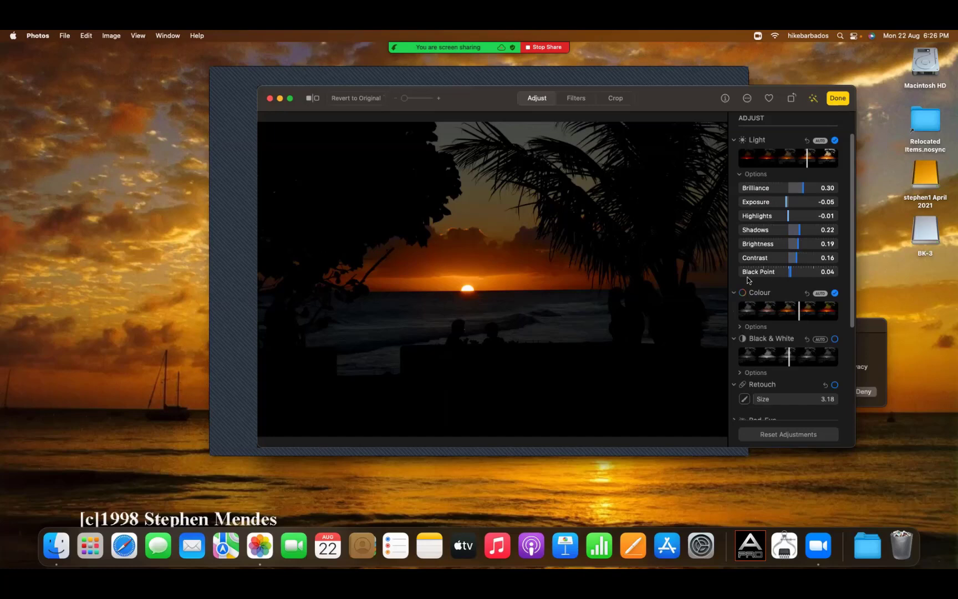
{"action": "left_click", "coordinate": [798, 183]}
{"action": "left_click_drag", "start_coordinate": [805, 207], "coordinate": [787, 233]}
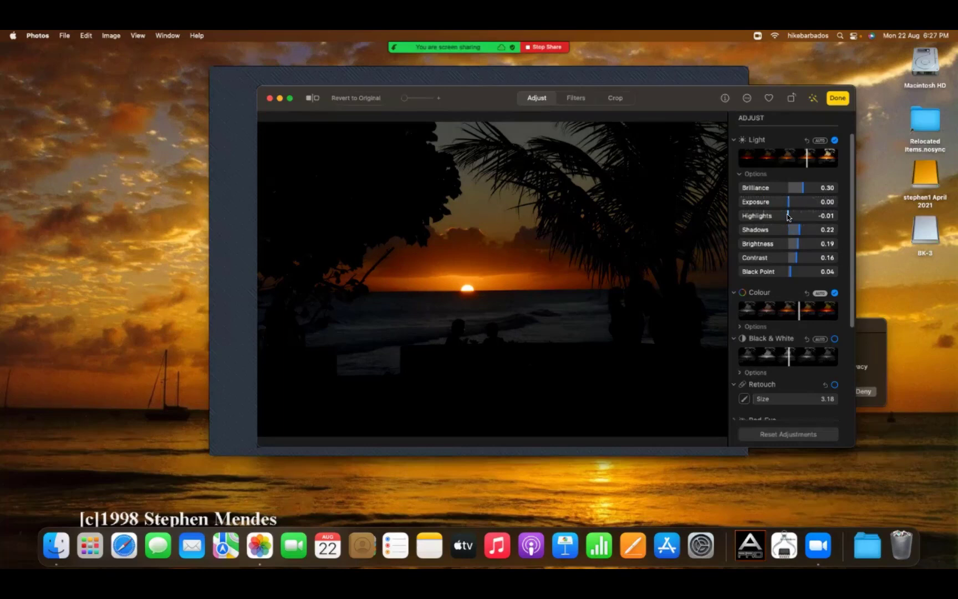
{"action": "left_click", "coordinate": [784, 216]}
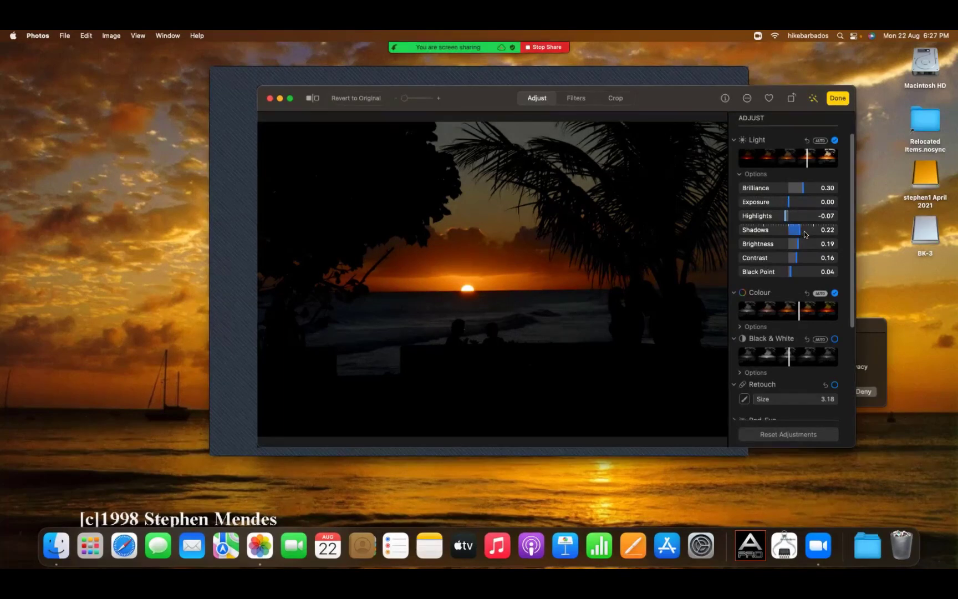
{"action": "left_click_drag", "start_coordinate": [801, 232], "coordinate": [829, 237]}
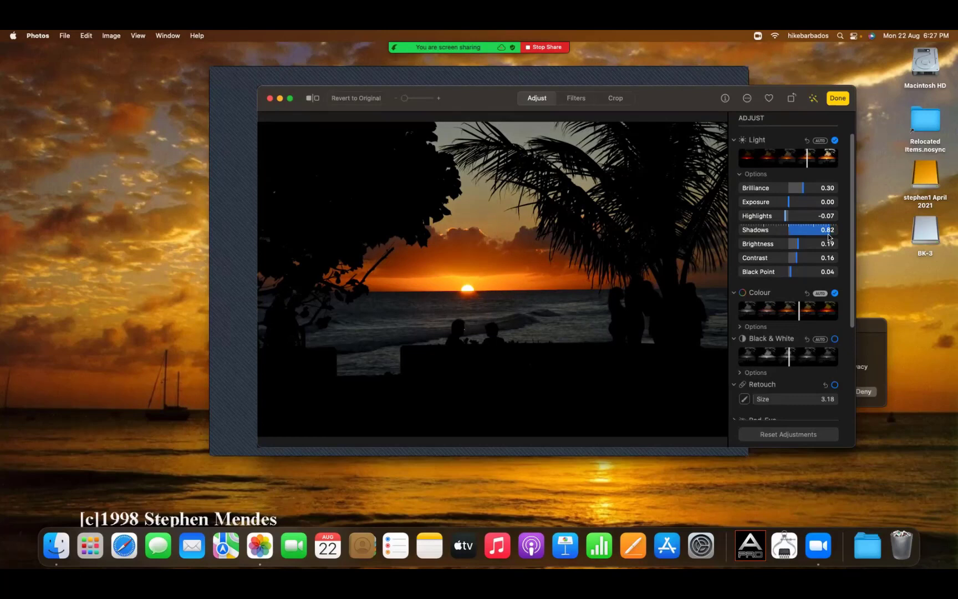
{"action": "left_click_drag", "start_coordinate": [828, 237], "coordinate": [839, 238]}
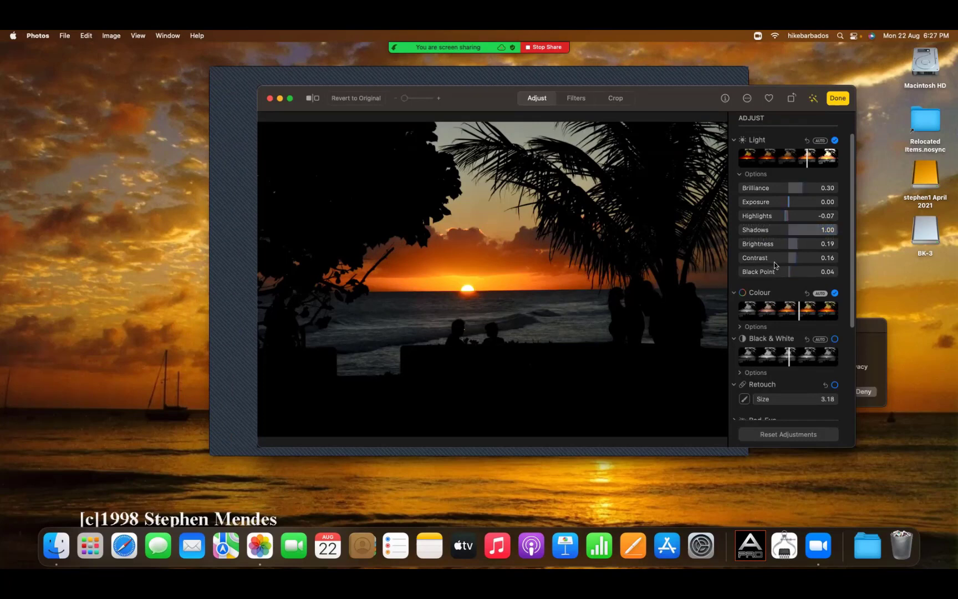
Set the sunset photo's Brightness to 0.37 and Highlights to -0.26, and finish the edit.
{"action": "left_click", "coordinate": [805, 249]}
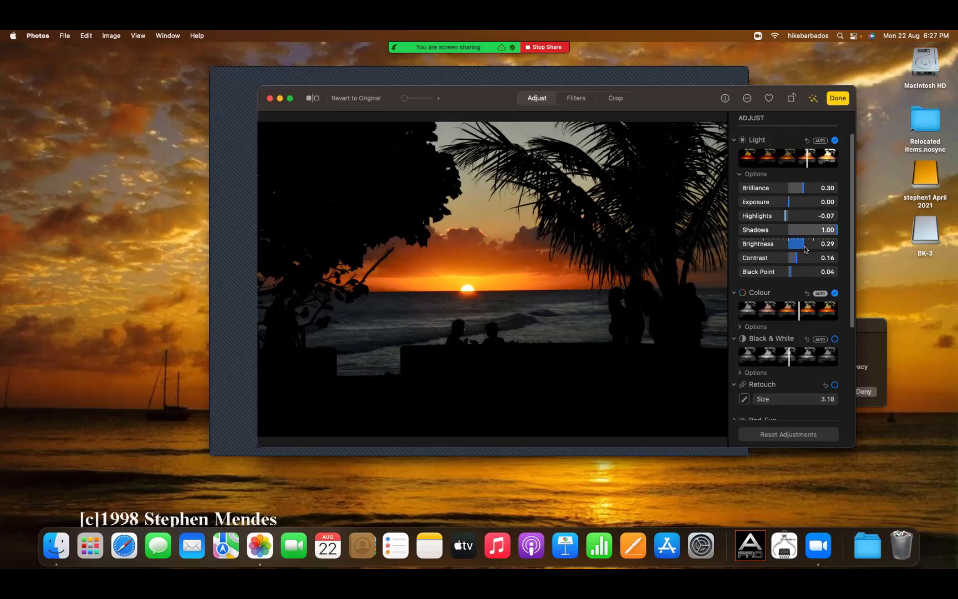
{"action": "left_click_drag", "start_coordinate": [805, 249], "coordinate": [816, 243]}
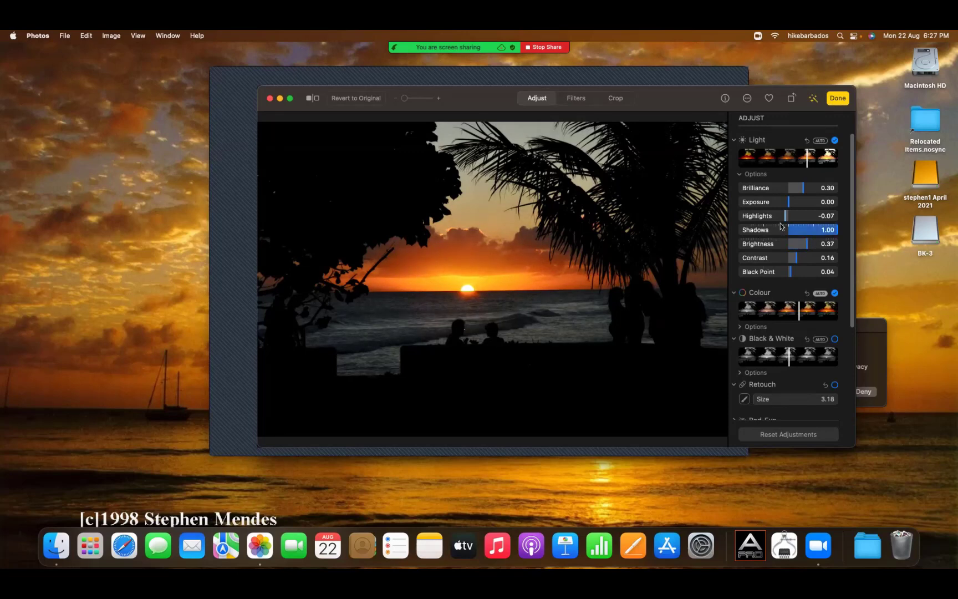
{"action": "left_click_drag", "start_coordinate": [785, 219], "coordinate": [810, 227]}
{"action": "left_click_drag", "start_coordinate": [739, 238], "coordinate": [774, 242]}
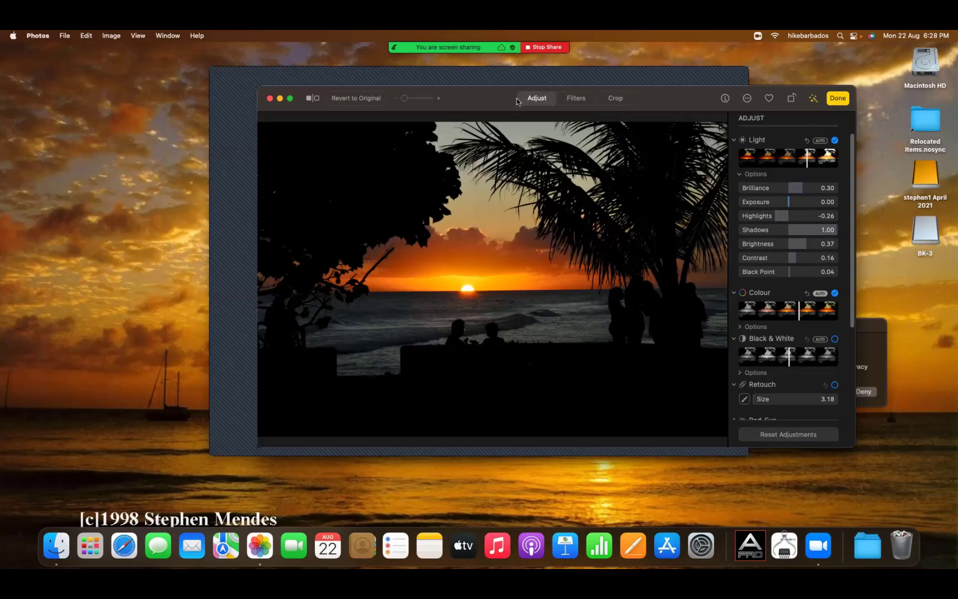
{"action": "left_click", "coordinate": [841, 98]}
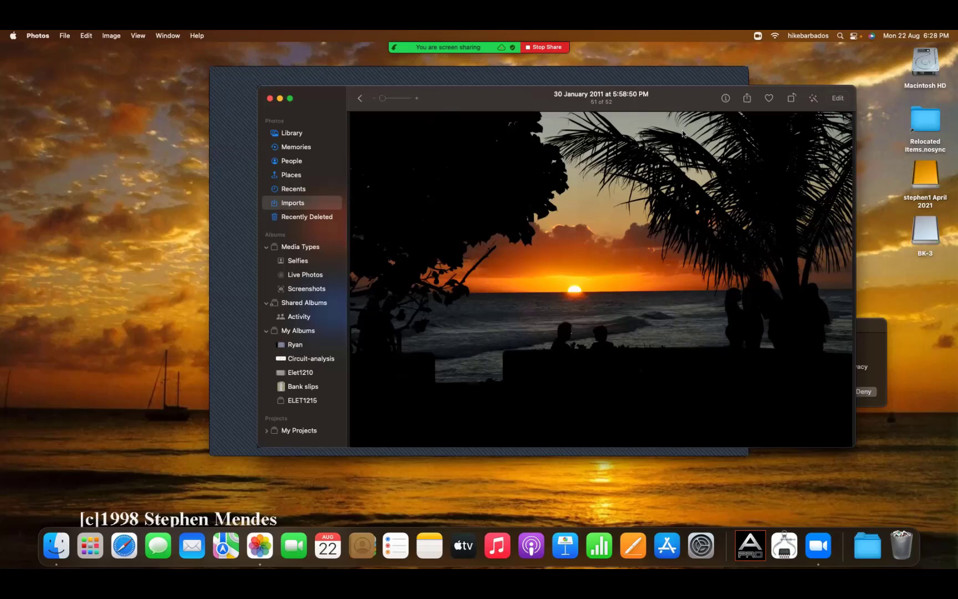
{"action": "left_click", "coordinate": [842, 98]}
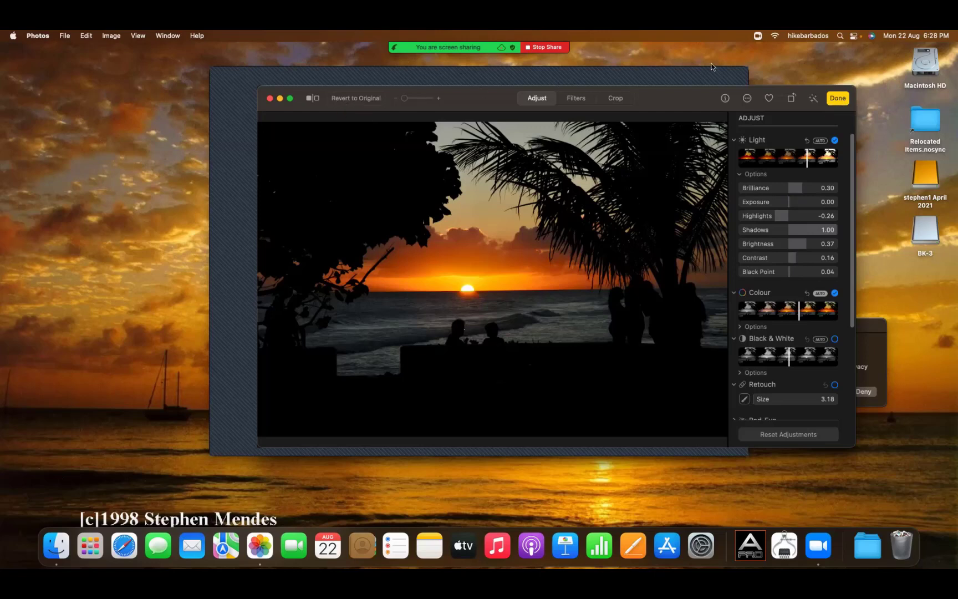
{"action": "left_click", "coordinate": [838, 98]}
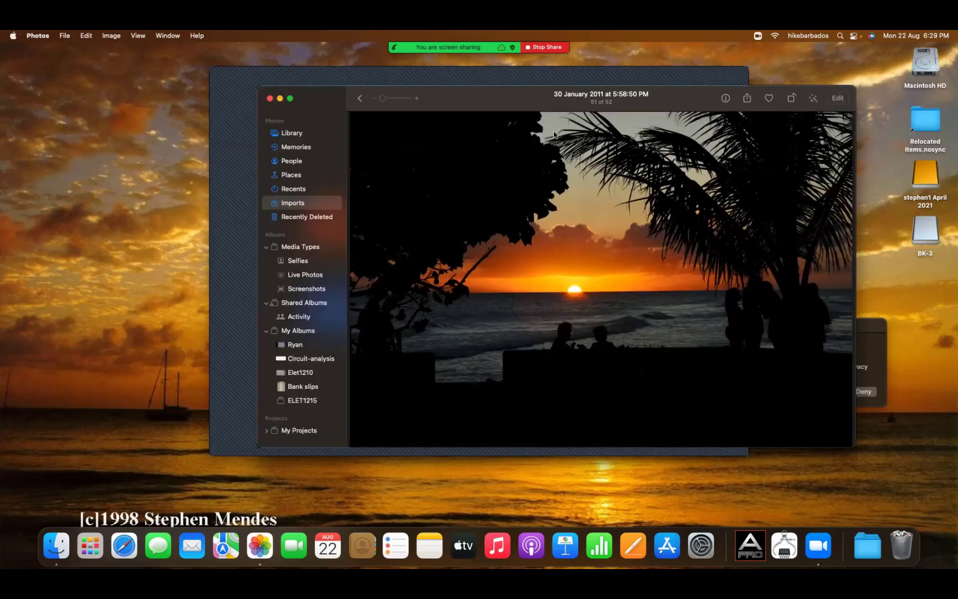
Return to the imports, open the rugged-rocks photo from the latest import for editing, and activate the Retouch brush for the blue object.
{"action": "left_click", "coordinate": [361, 99]}
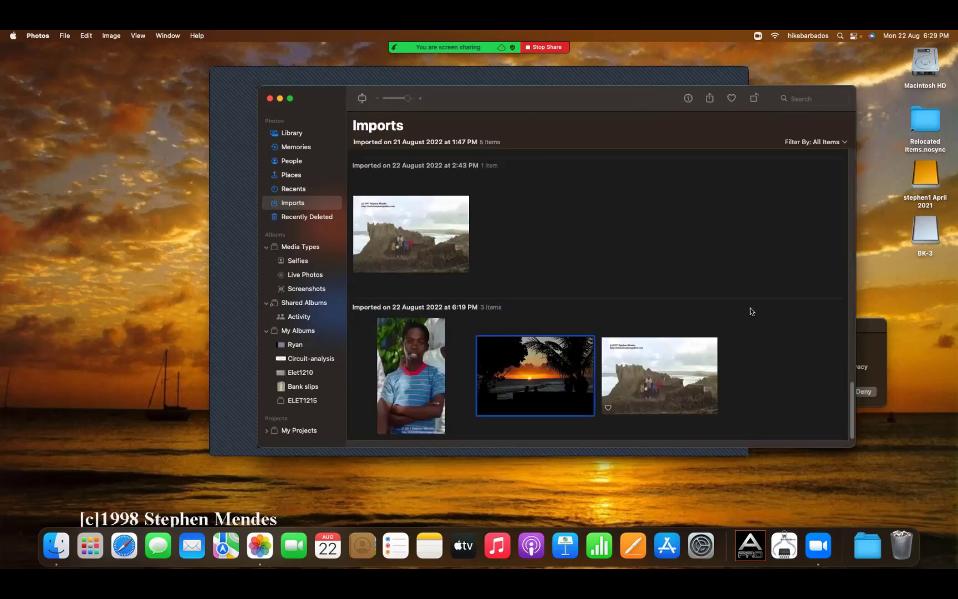
{"action": "double_click", "coordinate": [668, 384]}
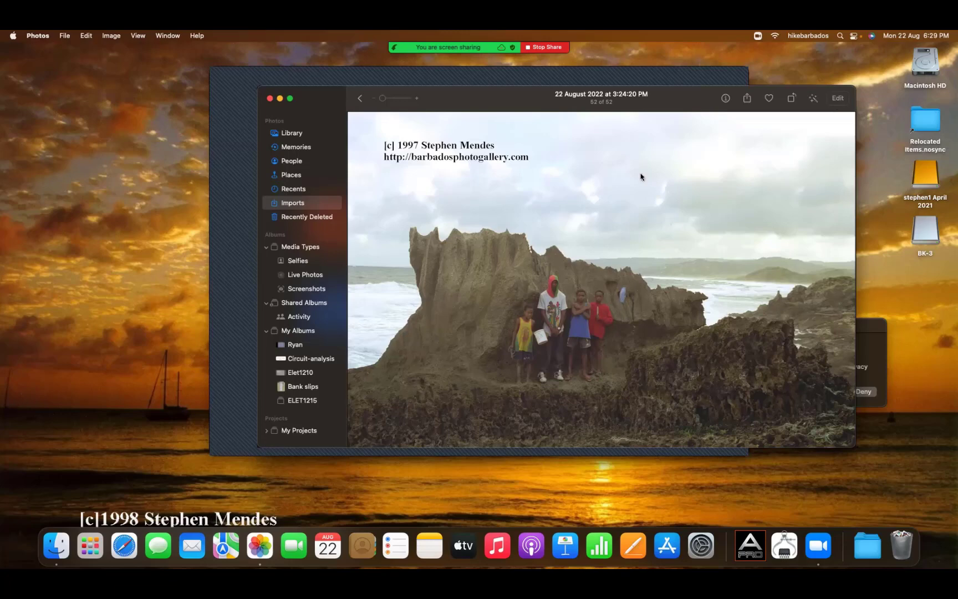
{"action": "left_click", "coordinate": [835, 99]}
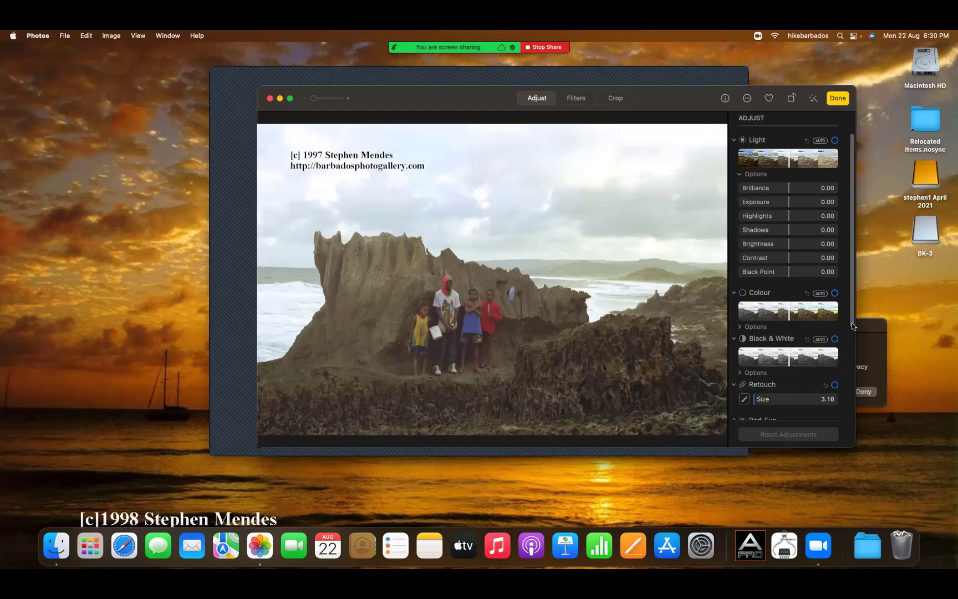
{"action": "scroll", "coordinate": [788, 338], "scroll_direction": "down", "scroll_amount": 3}
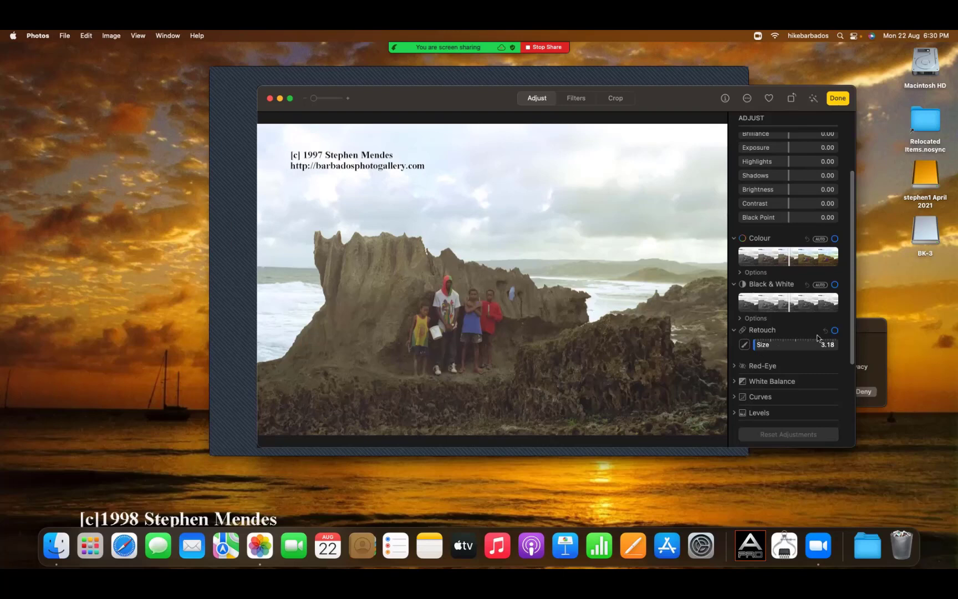
{"action": "left_click", "coordinate": [745, 344]}
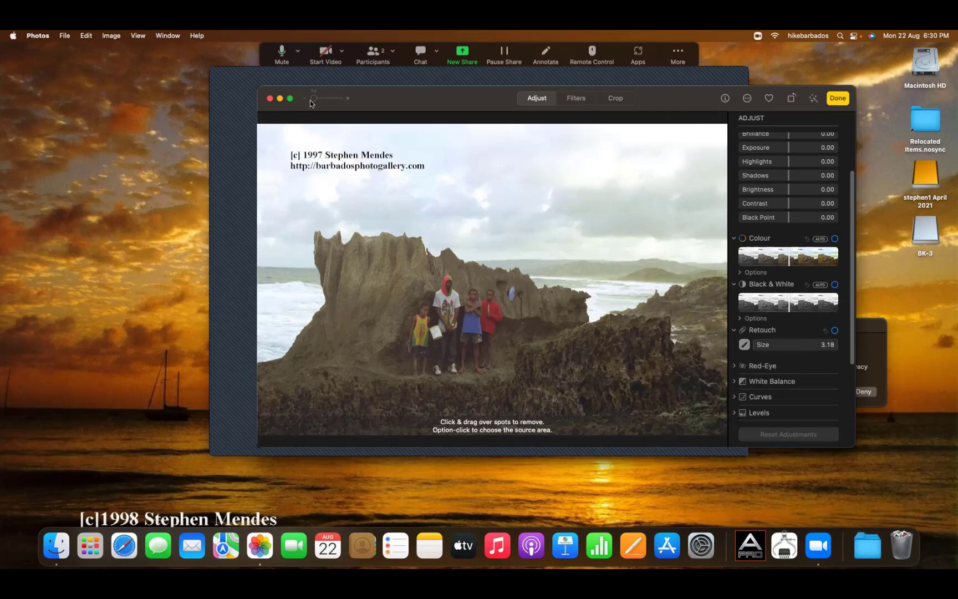
{"action": "left_click_drag", "start_coordinate": [313, 98], "coordinate": [344, 104]}
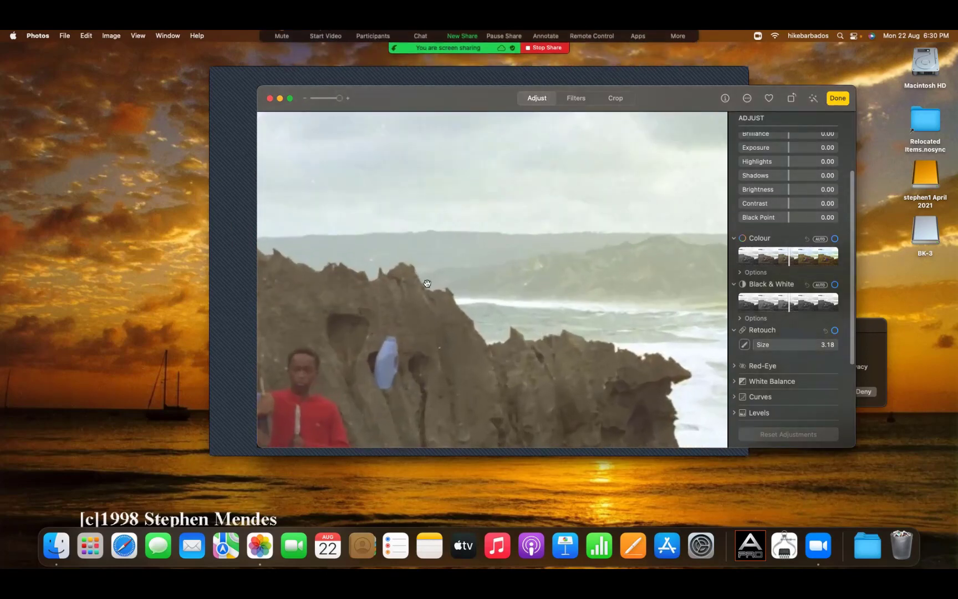
{"action": "left_click", "coordinate": [745, 344]}
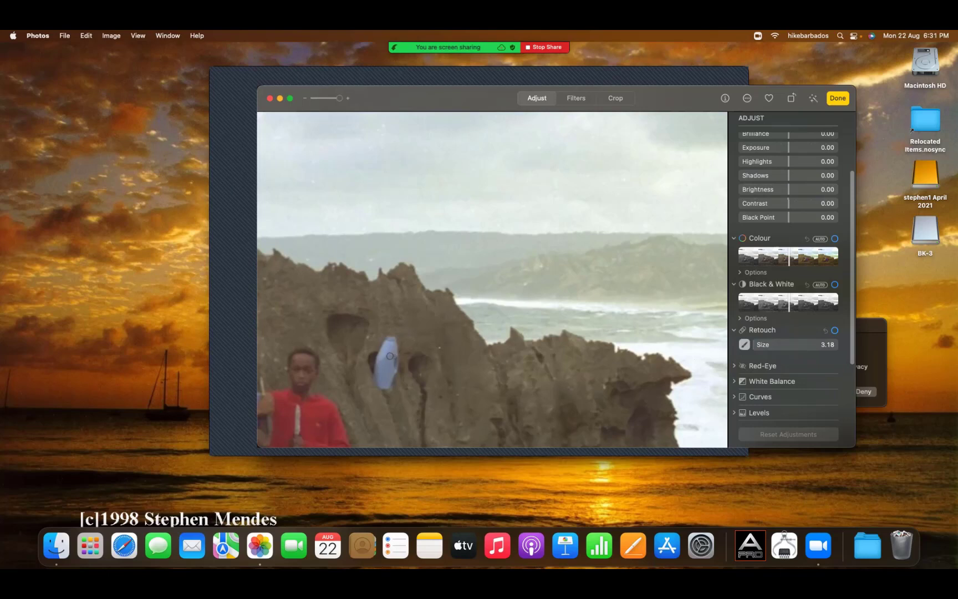
Retouch the blue object on the rock beside the boy in red, using nearby rock as the source, and finish the edit.
{"action": "mouse_move", "coordinate": [387, 357]}
{"action": "left_mouse_down"}
{"action": "mouse_move", "coordinate": [384, 384]}
{"action": "mouse_move", "coordinate": [384, 365]}
{"action": "mouse_move", "coordinate": [393, 372]}
{"action": "mouse_move", "coordinate": [377, 367]}
{"action": "mouse_move", "coordinate": [378, 381]}
{"action": "mouse_move", "coordinate": [388, 388]}
{"action": "mouse_move", "coordinate": [392, 335]}
{"action": "left_mouse_up"}
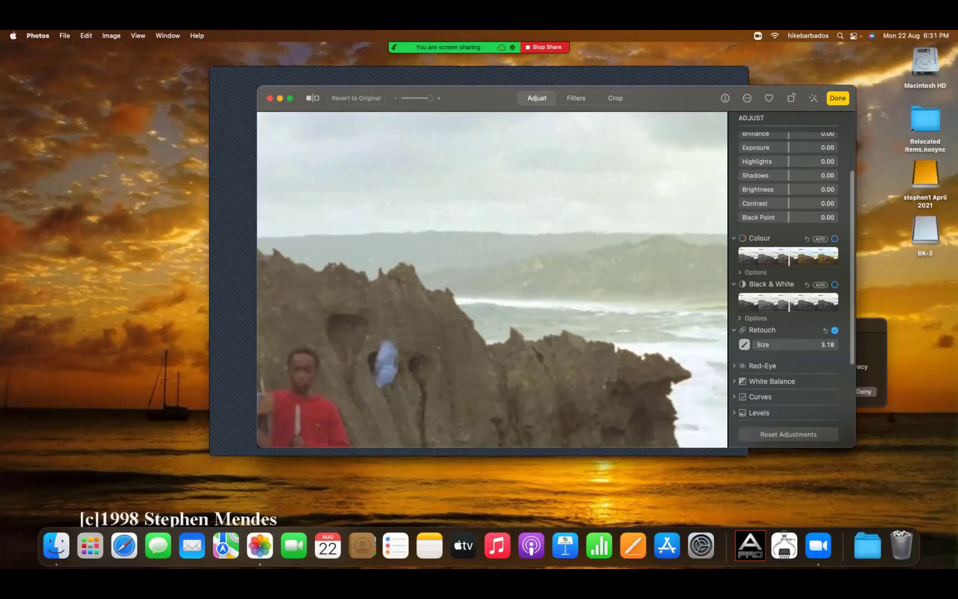
{"action": "left_click", "coordinate": [374, 400], "text": "alt"}
{"action": "mouse_move", "coordinate": [381, 383]}
{"action": "left_mouse_down"}
{"action": "mouse_move", "coordinate": [394, 361]}
{"action": "mouse_move", "coordinate": [372, 383]}
{"action": "mouse_move", "coordinate": [385, 347]}
{"action": "mouse_move", "coordinate": [381, 395]}
{"action": "left_mouse_up"}
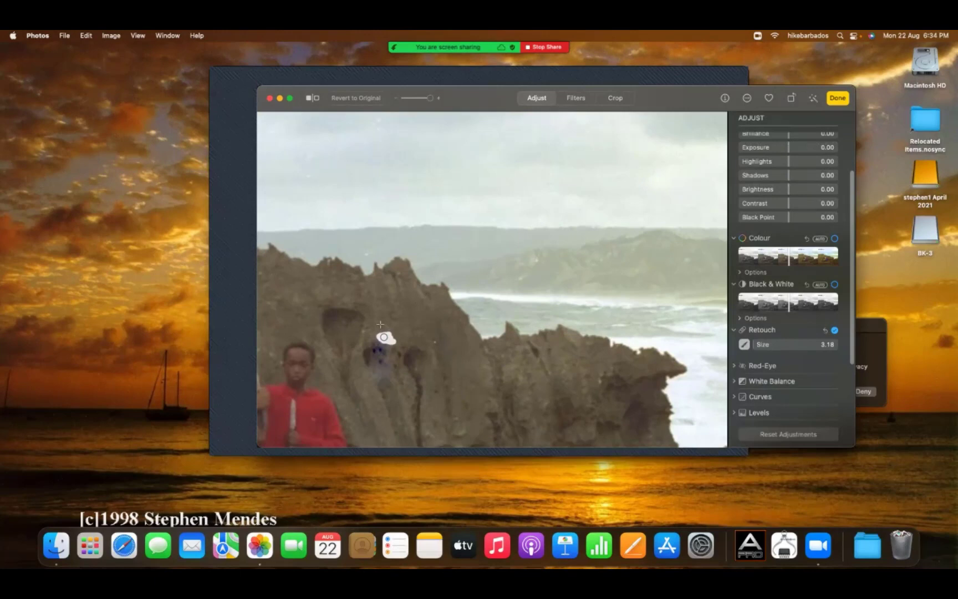
{"action": "left_click_drag", "start_coordinate": [384, 337], "coordinate": [389, 337]}
{"action": "left_click_drag", "start_coordinate": [380, 337], "coordinate": [384, 343]}
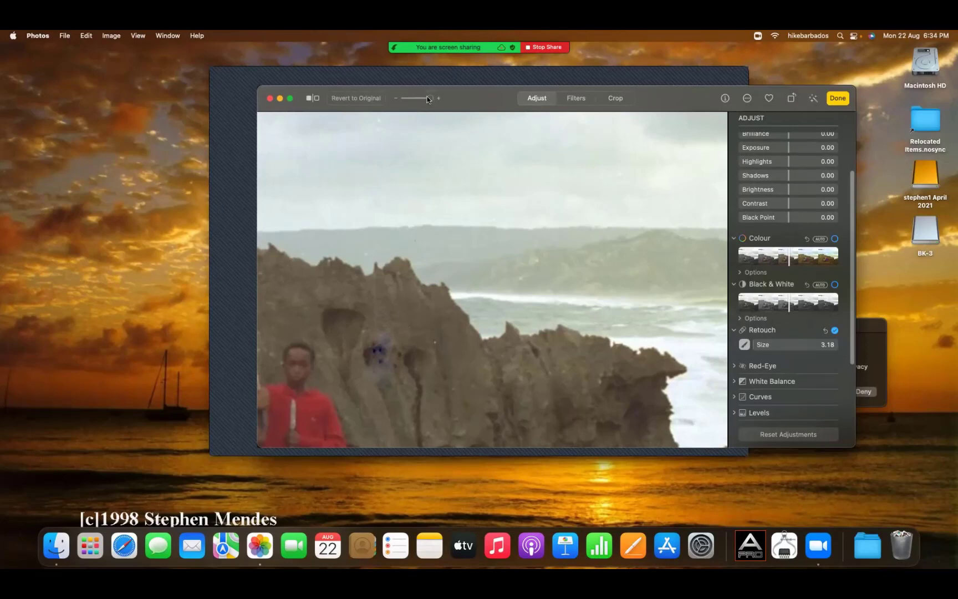
{"action": "left_click_drag", "start_coordinate": [416, 99], "coordinate": [368, 99]}
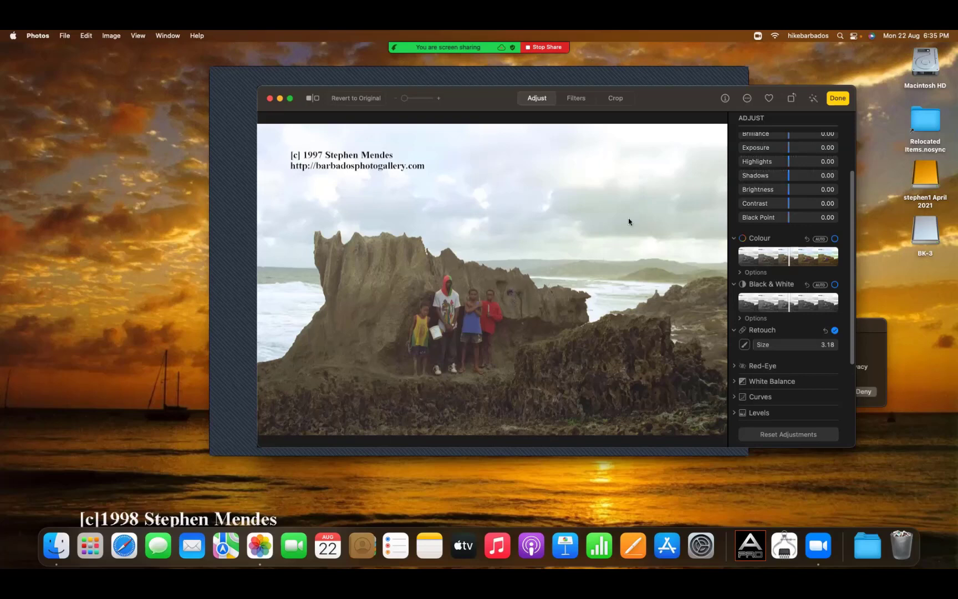
{"action": "left_click", "coordinate": [840, 100]}
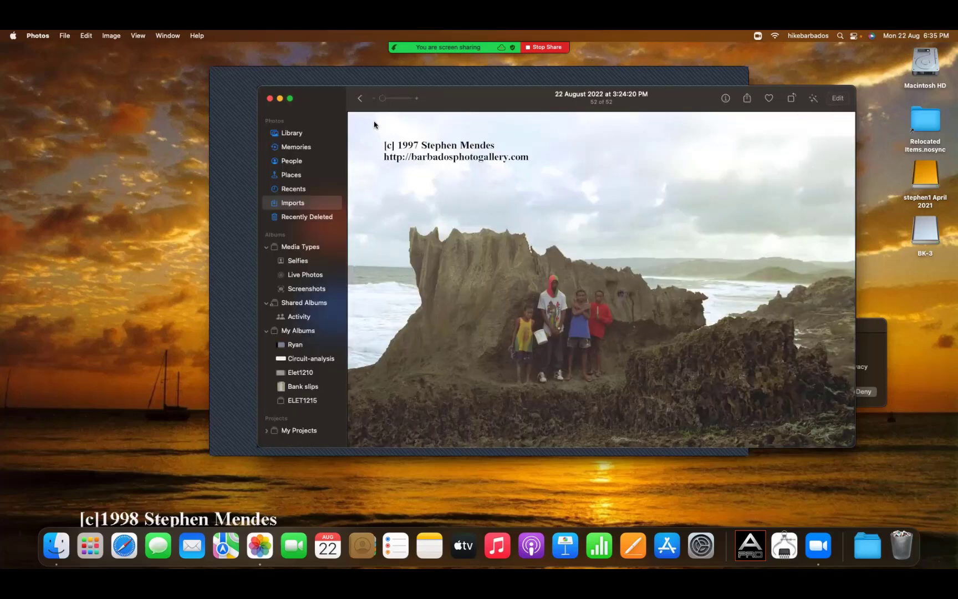
Export the edited sunset and rugged-rocks photos together as full-size, maximum-quality sRGB JPEGs that keep their file names, into the photos folder.
{"action": "left_click", "coordinate": [361, 99]}
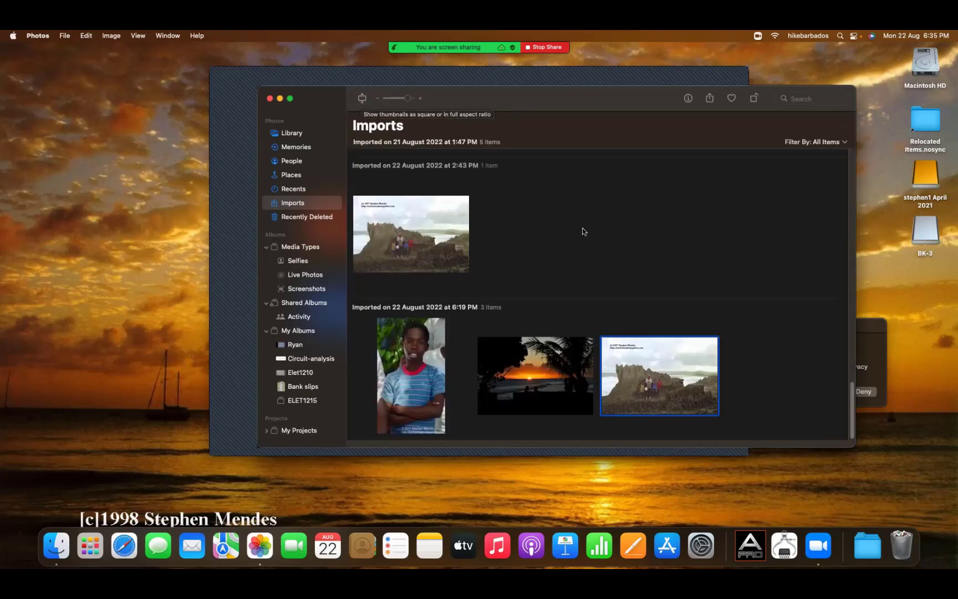
{"action": "left_click", "coordinate": [531, 379]}
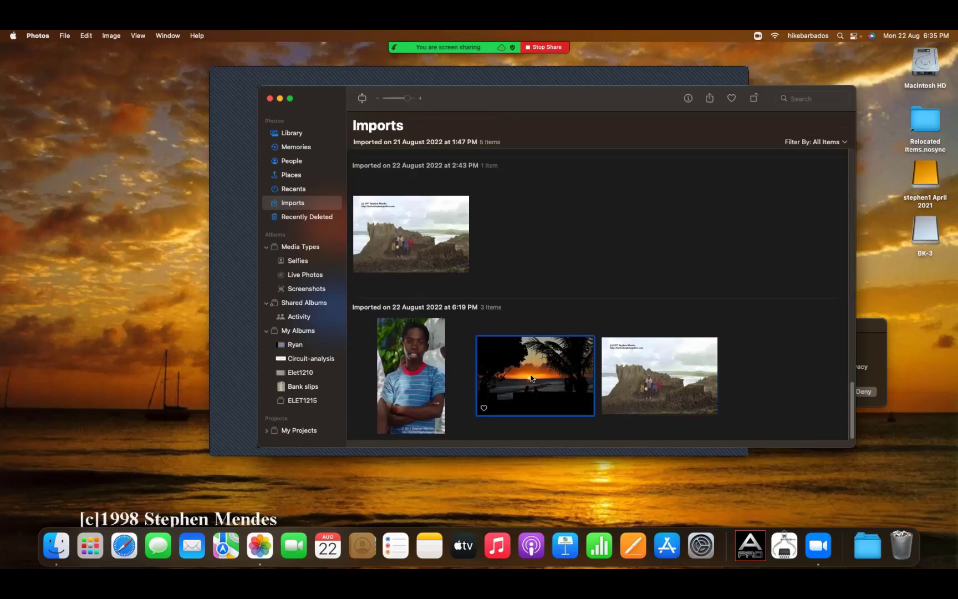
{"action": "left_click", "coordinate": [652, 368], "text": "super"}
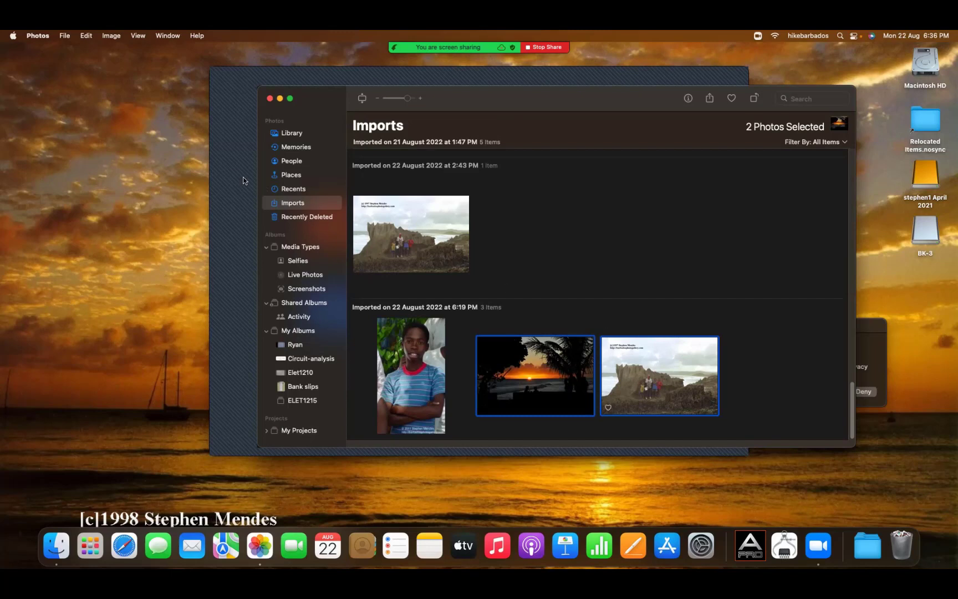
{"action": "left_click", "coordinate": [64, 35]}
{"action": "mouse_move", "coordinate": [137, 107]}
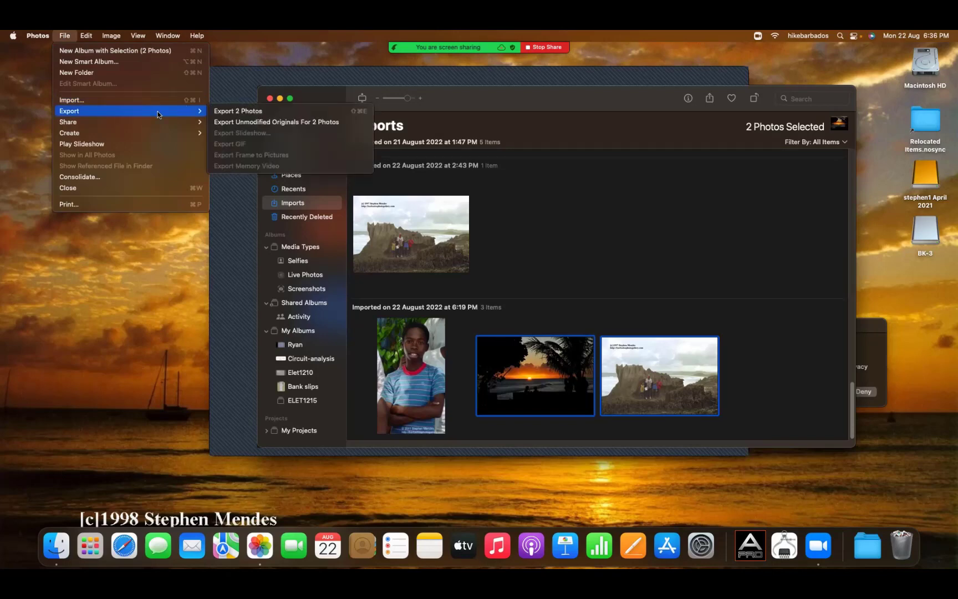
{"action": "left_click", "coordinate": [222, 111]}
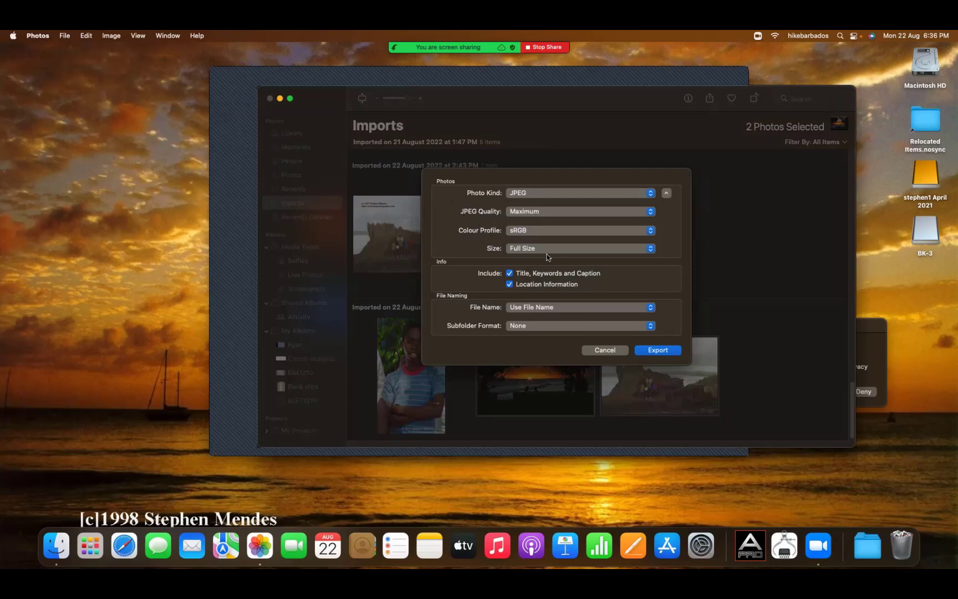
{"action": "left_click", "coordinate": [660, 350]}
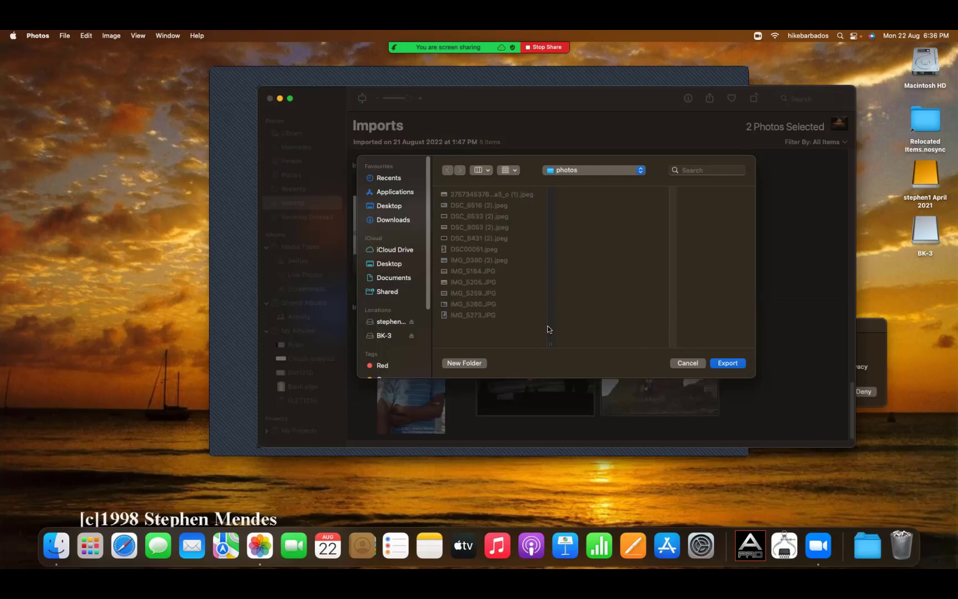
{"action": "left_click", "coordinate": [730, 363]}
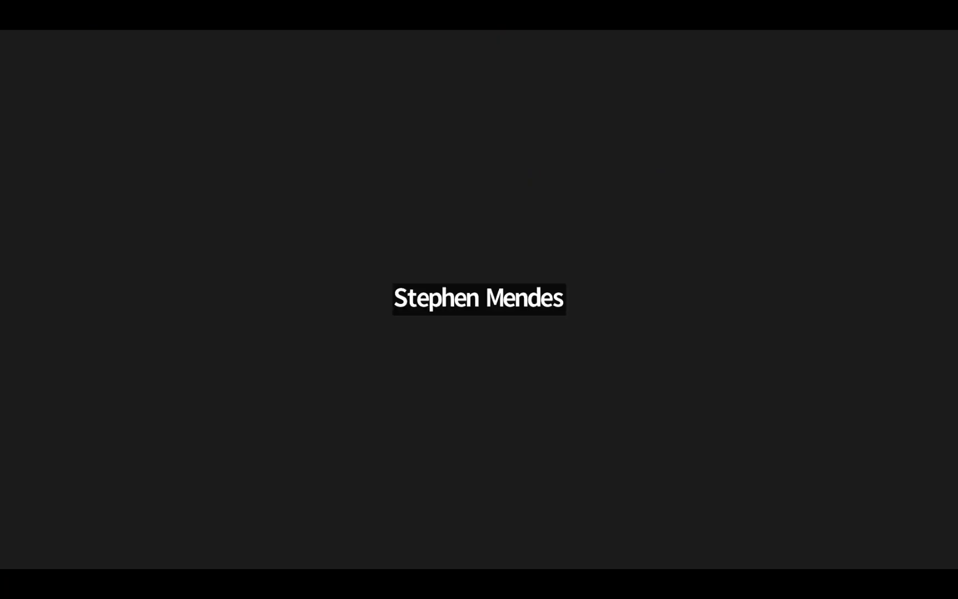